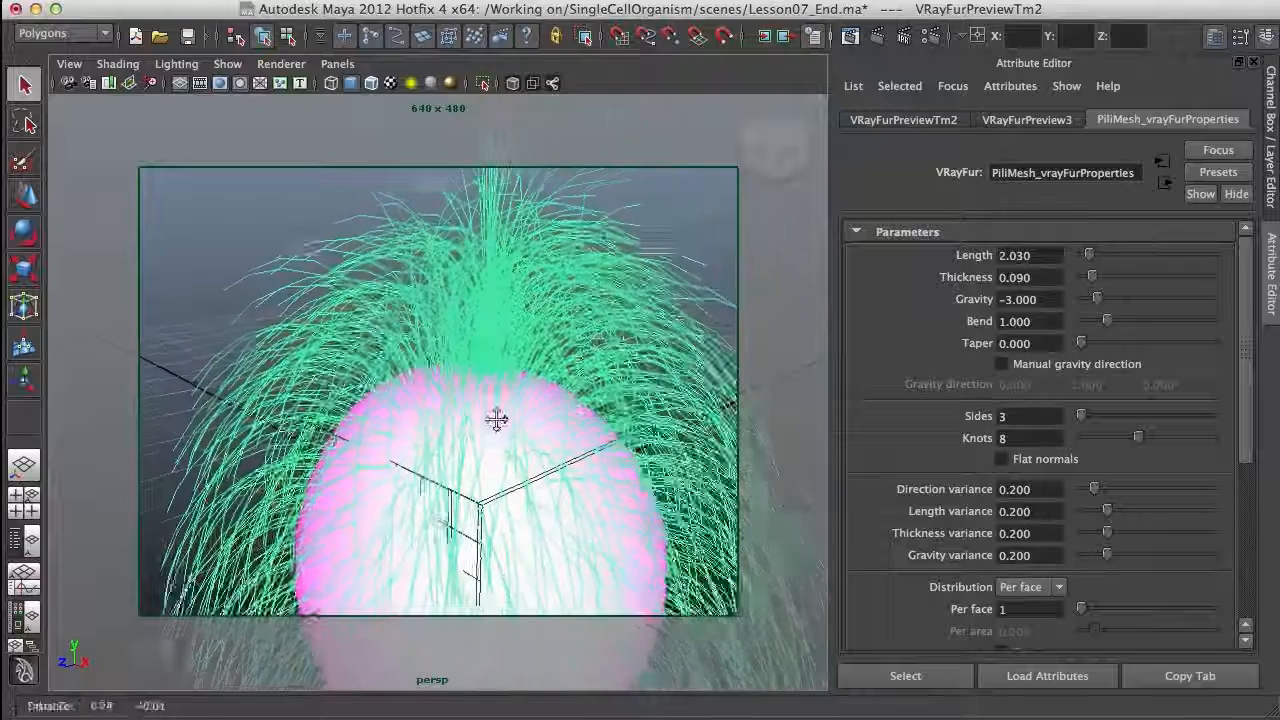
Set the length of the fur on the cell mesh to 0.1.
{"action": "left_click_drag", "start_coordinate": [1034, 256], "coordinate": [979, 236]}
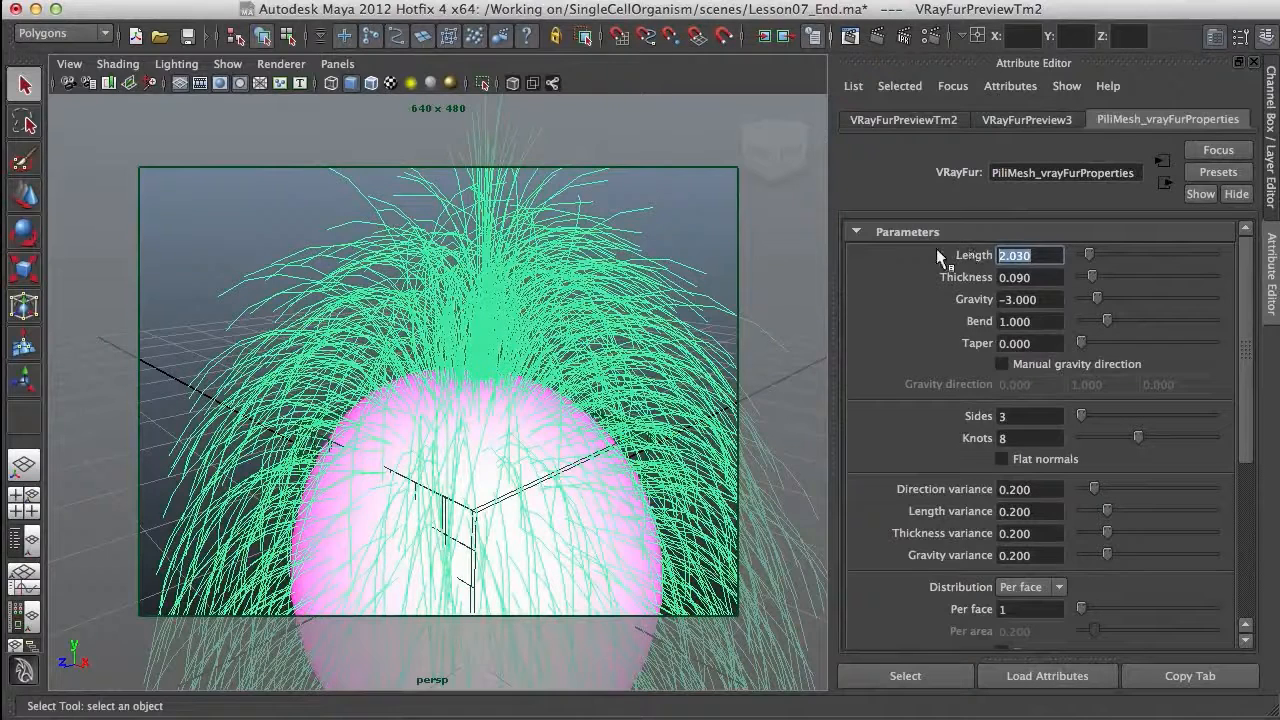
{"action": "type", "text": "0.1"}
{"action": "key", "text": "Return"}
{"action": "left_click_drag", "start_coordinate": [628, 398], "coordinate": [639, 388], "text": "alt"}
{"action": "right_click_drag", "start_coordinate": [648, 446], "coordinate": [688, 446], "text": "alt"}
{"action": "middle_click_drag", "start_coordinate": [634, 388], "coordinate": [625, 346], "text": "alt"}
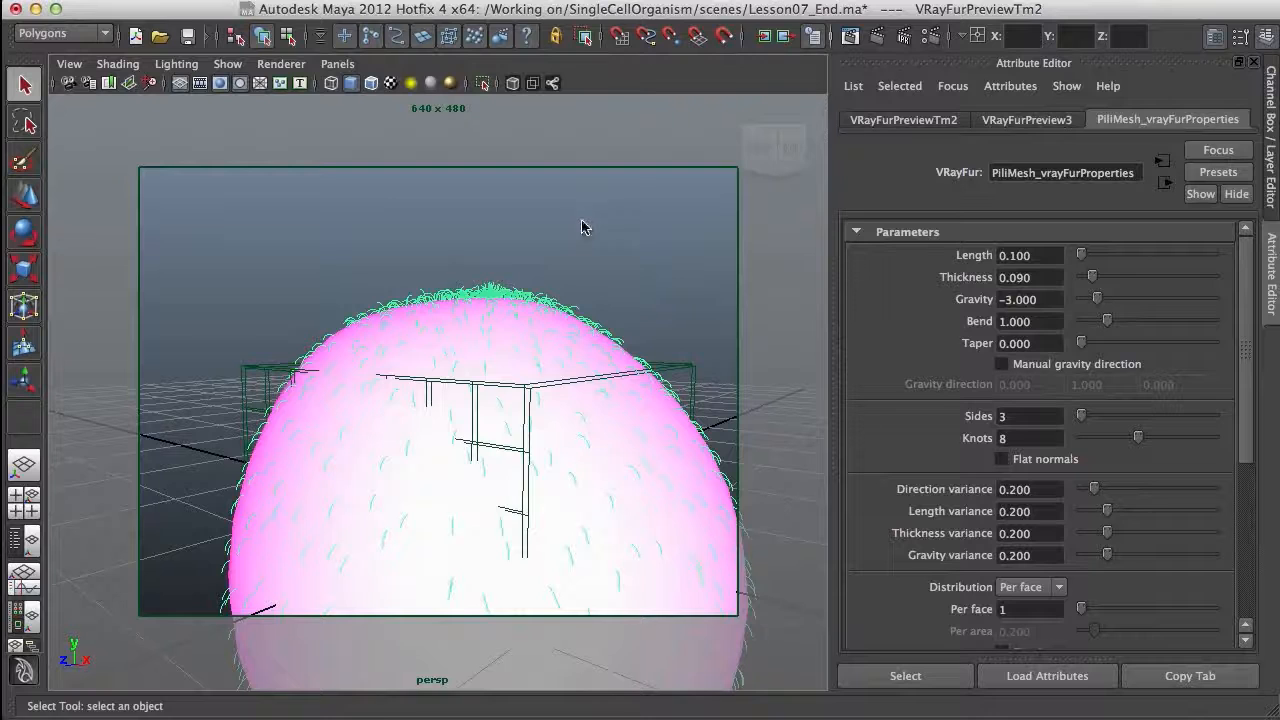
{"action": "middle_click_drag", "start_coordinate": [625, 408], "coordinate": [612, 362], "text": "alt"}
{"action": "mouse_move", "coordinate": [630, 394]}
{"action": "right_mouse_down", "text": "alt"}
{"action": "mouse_move", "coordinate": [587, 394]}
{"action": "mouse_move", "coordinate": [625, 400]}
{"action": "right_mouse_up", "text": "alt"}
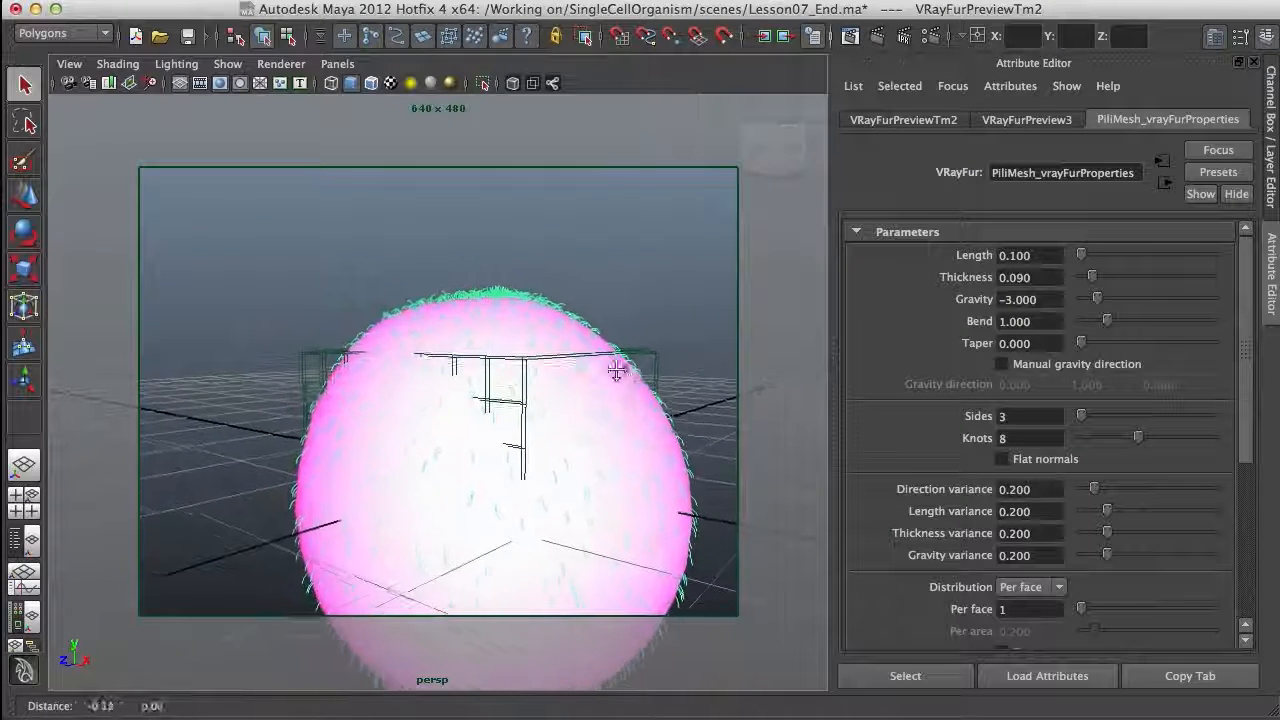
{"action": "left_click_drag", "start_coordinate": [631, 434], "coordinate": [574, 431], "text": "alt"}
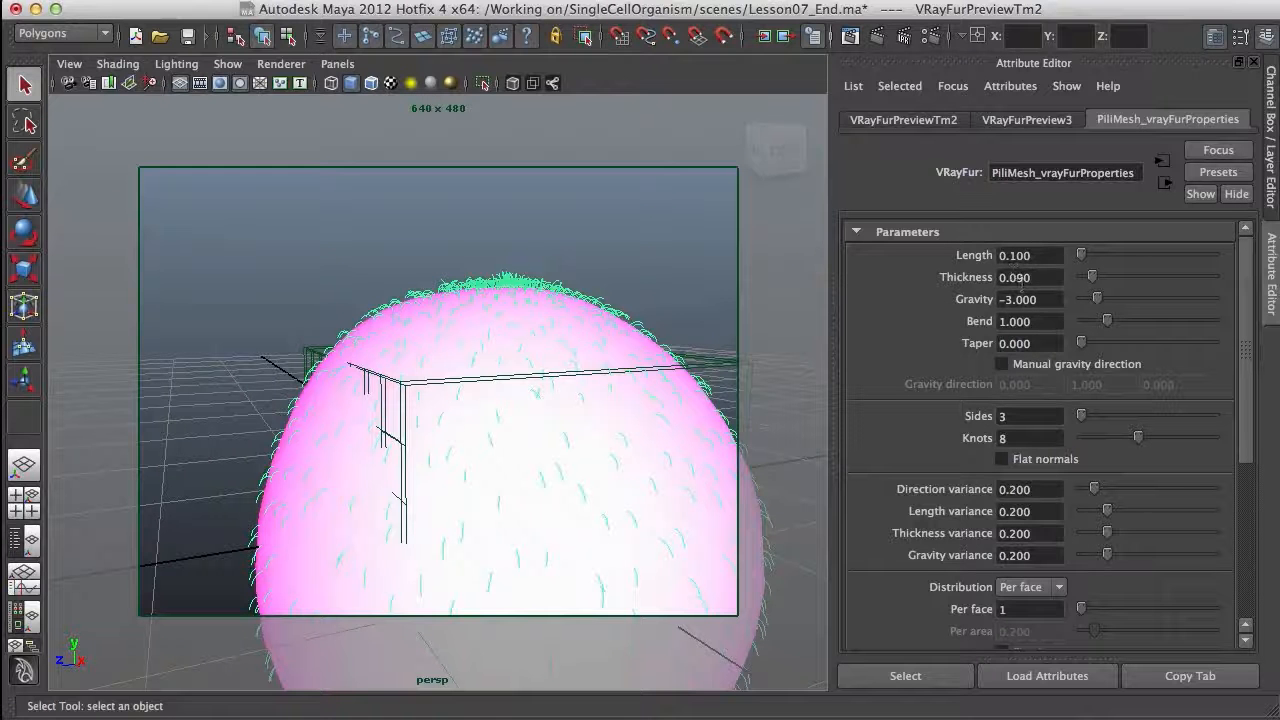
Set the fur thickness to 0.01.
{"action": "left_click_drag", "start_coordinate": [1015, 285], "coordinate": [1030, 283]}
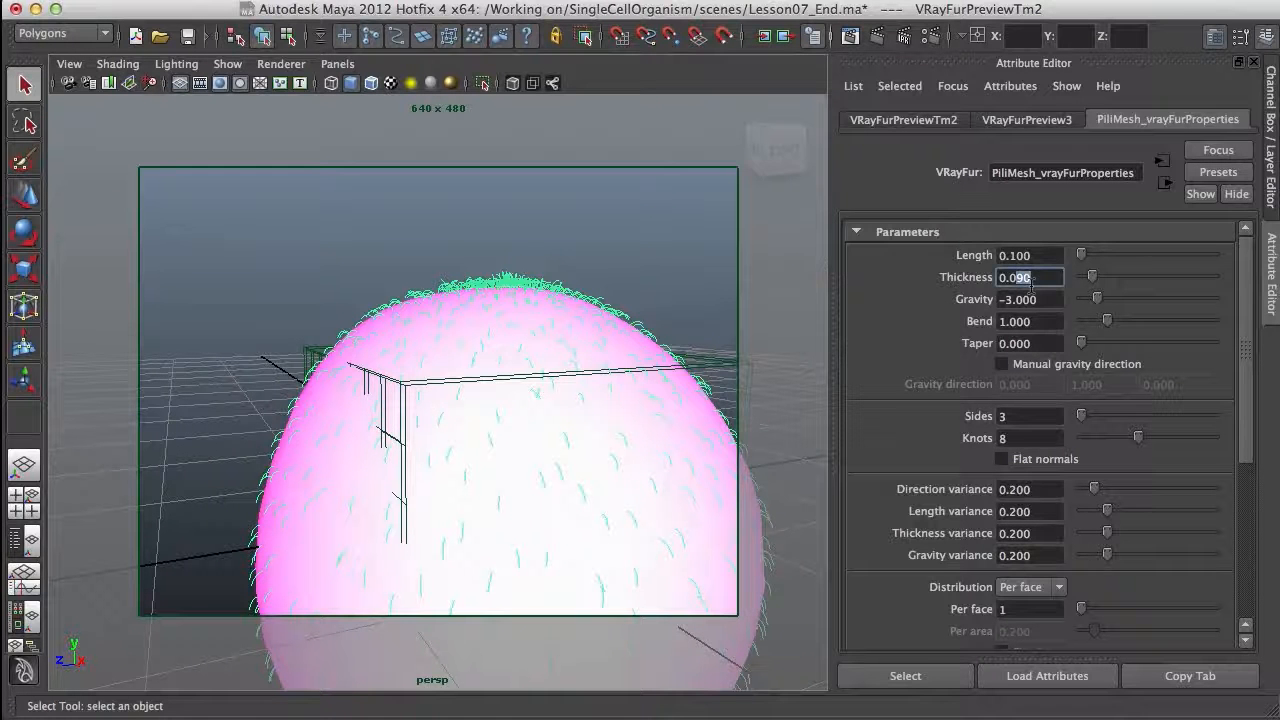
{"action": "type", "text": "10"}
{"action": "left_click_drag", "start_coordinate": [623, 394], "coordinate": [603, 360], "text": "alt"}
{"action": "right_click_drag", "start_coordinate": [603, 360], "coordinate": [672, 420], "text": "alt"}
{"action": "middle_click_drag", "start_coordinate": [672, 420], "coordinate": [606, 348], "text": "alt"}
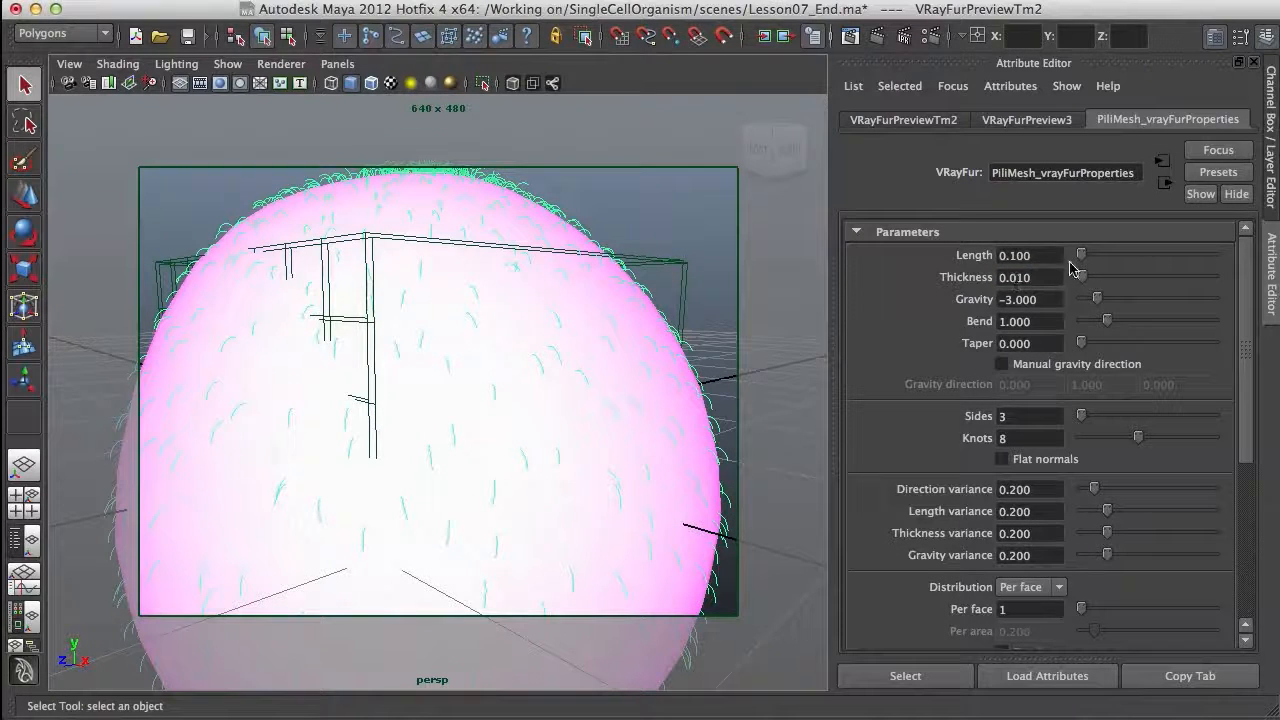
Increase the fur length to about 0.226.
{"action": "left_click_drag", "start_coordinate": [1083, 262], "coordinate": [1083, 262]}
{"action": "middle_click_drag", "start_coordinate": [561, 343], "coordinate": [580, 397], "text": "alt"}
{"action": "right_click_drag", "start_coordinate": [580, 397], "coordinate": [646, 431], "text": "alt"}
{"action": "middle_click_drag", "start_coordinate": [688, 346], "coordinate": [677, 374], "text": "alt"}
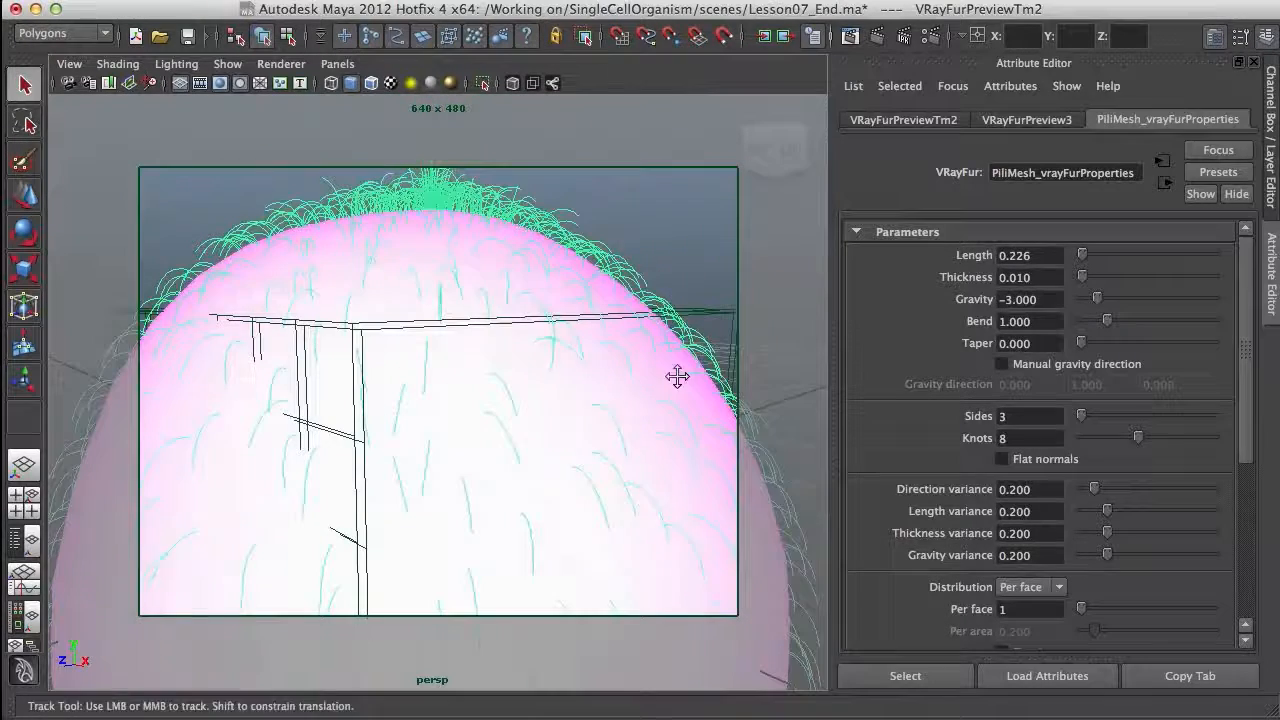
Adjust the fur's gravity to about -1.835 and its bend to about 0.526.
{"action": "mouse_move", "coordinate": [1097, 301]}
{"action": "left_mouse_down"}
{"action": "mouse_move", "coordinate": [1114, 305]}
{"action": "mouse_move", "coordinate": [1099, 305]}
{"action": "left_mouse_up"}
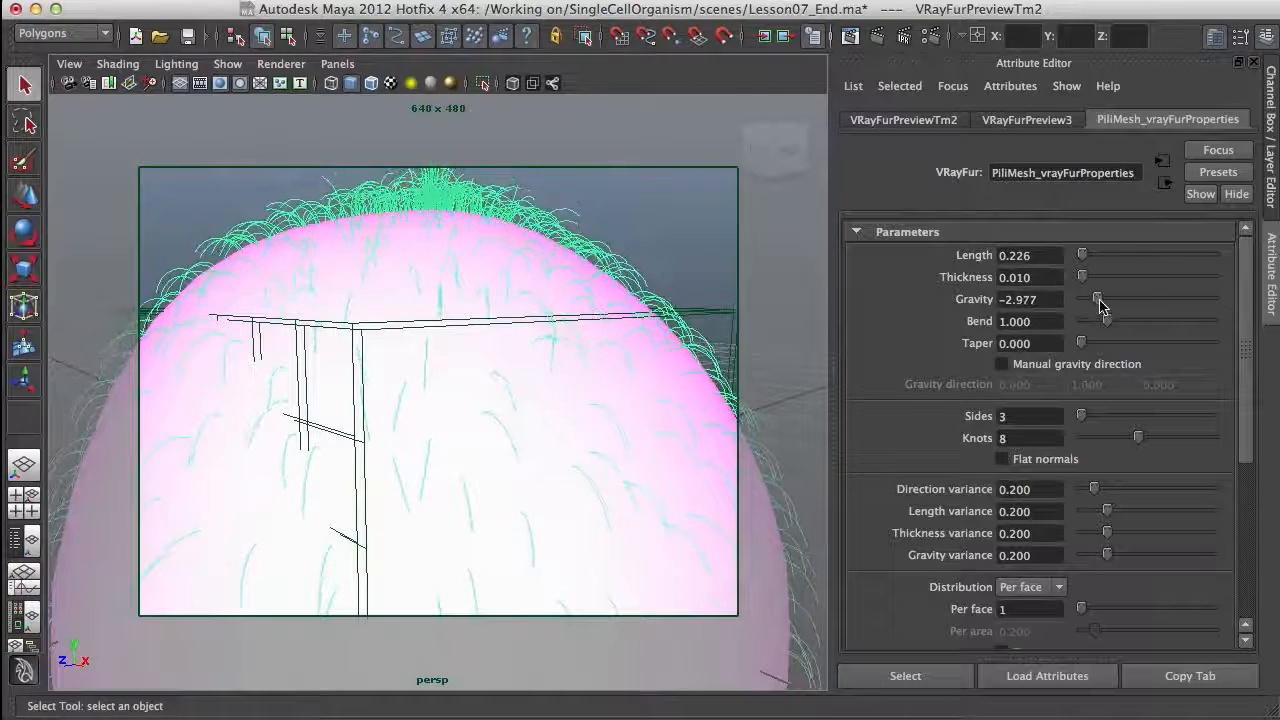
{"action": "left_click_drag", "start_coordinate": [1100, 305], "coordinate": [1142, 304]}
{"action": "middle_click_drag", "start_coordinate": [570, 476], "coordinate": [571, 362], "text": "alt"}
{"action": "right_click_drag", "start_coordinate": [571, 362], "coordinate": [454, 406], "text": "alt"}
{"action": "left_click_drag", "start_coordinate": [557, 454], "coordinate": [674, 523], "text": "alt"}
{"action": "right_click_drag", "start_coordinate": [674, 523], "coordinate": [576, 483], "text": "alt"}
{"action": "left_click_drag", "start_coordinate": [1128, 292], "coordinate": [1068, 328]}
{"action": "left_click_drag", "start_coordinate": [558, 365], "coordinate": [610, 418], "text": "alt"}
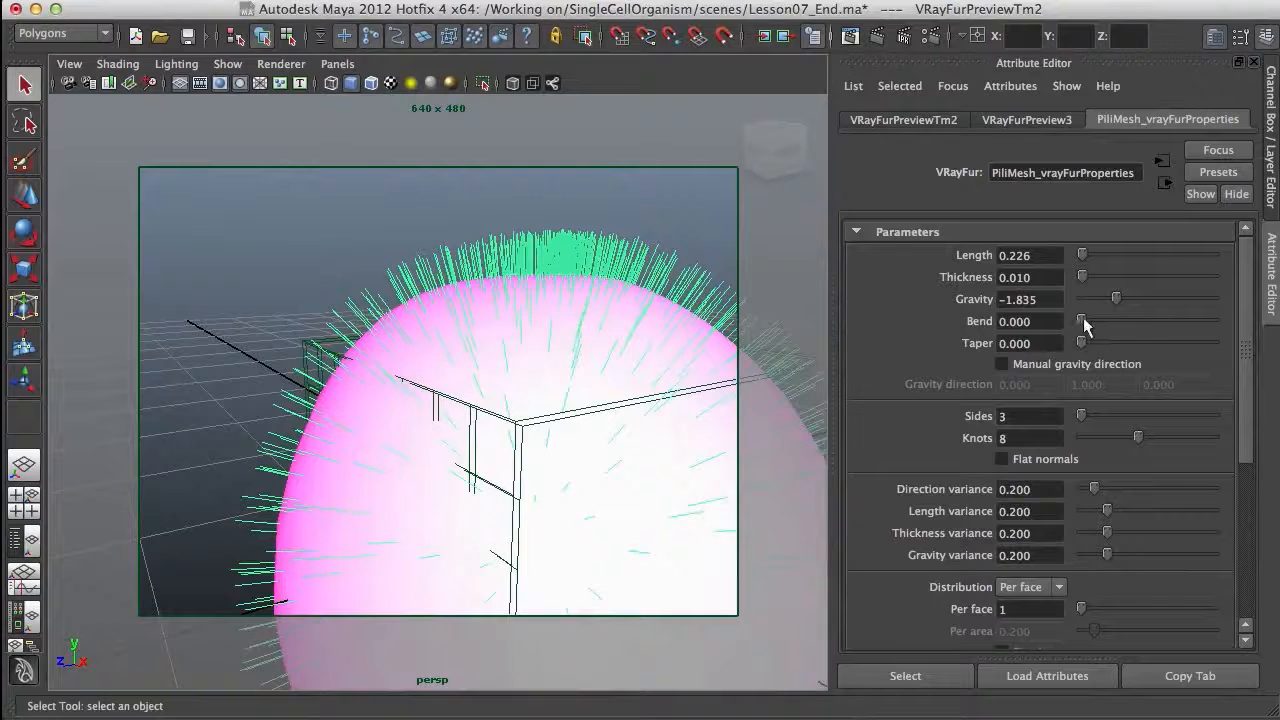
{"action": "mouse_move", "coordinate": [1096, 319]}
{"action": "left_mouse_down"}
{"action": "mouse_move", "coordinate": [1118, 319]}
{"action": "mouse_move", "coordinate": [1094, 319]}
{"action": "left_mouse_up"}
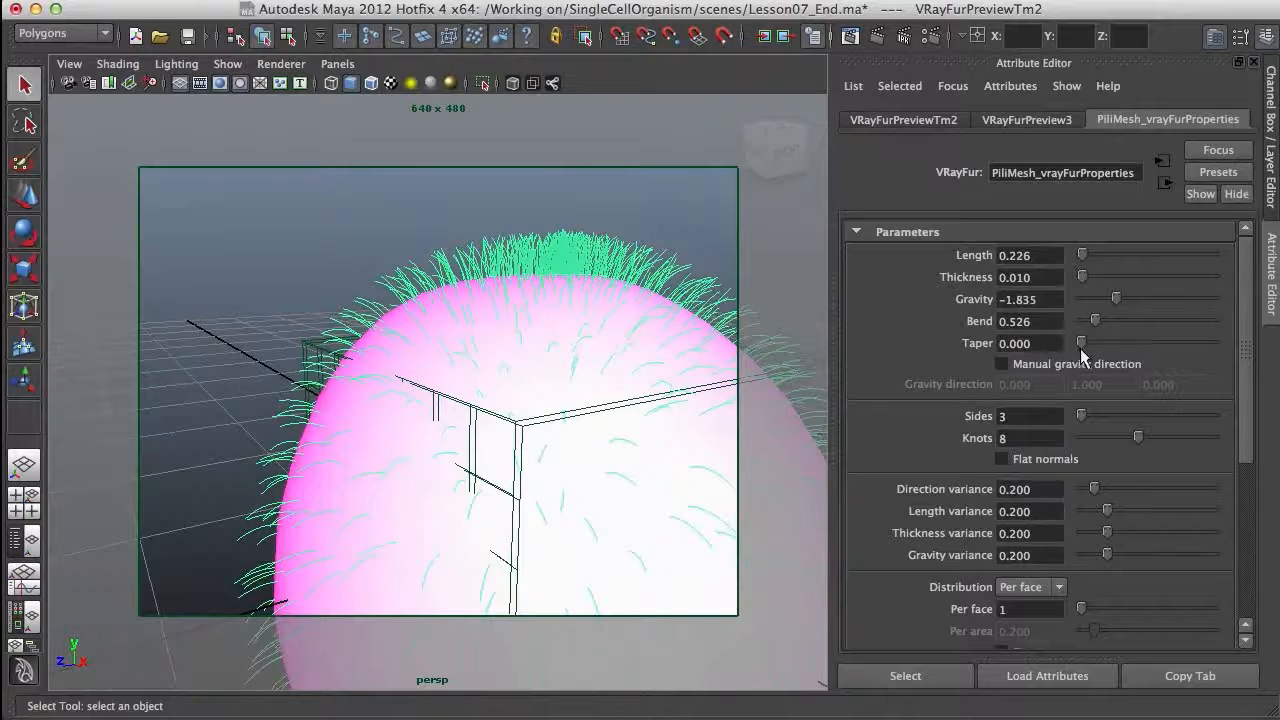
{"action": "left_click_drag", "start_coordinate": [630, 430], "coordinate": [560, 340], "text": "alt"}
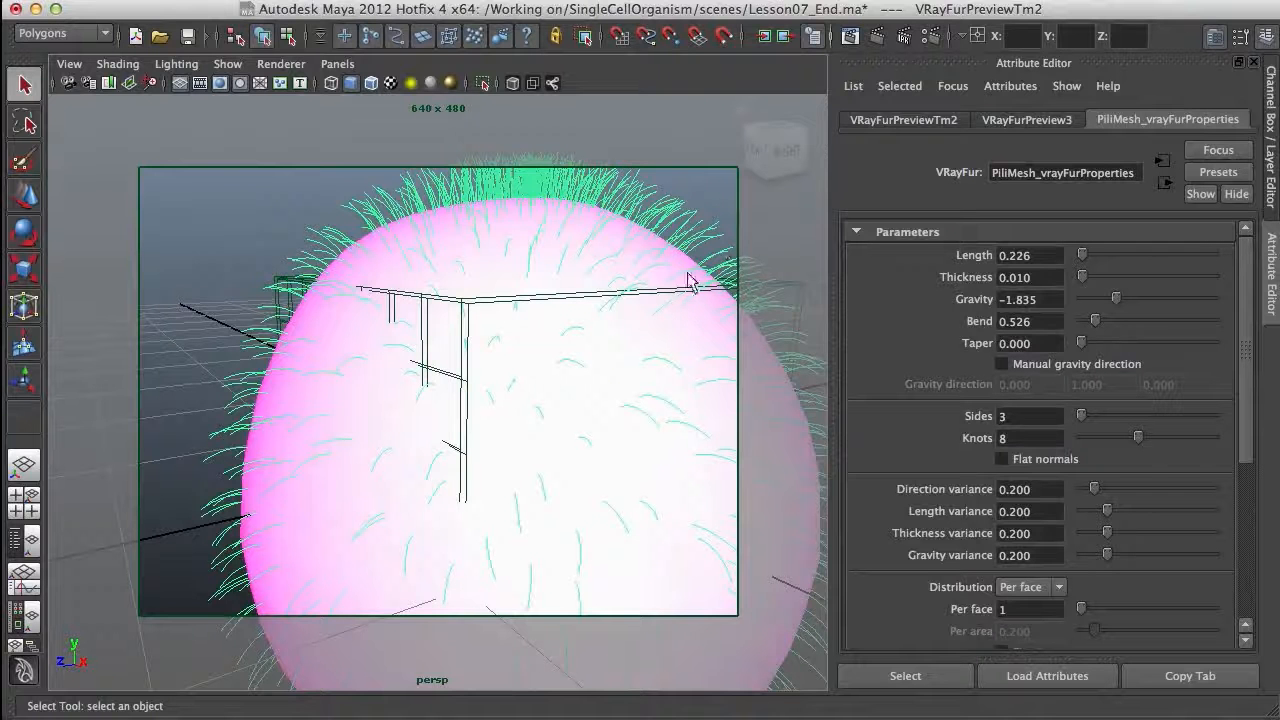
{"action": "left_click_drag", "start_coordinate": [651, 325], "coordinate": [763, 380], "text": "alt"}
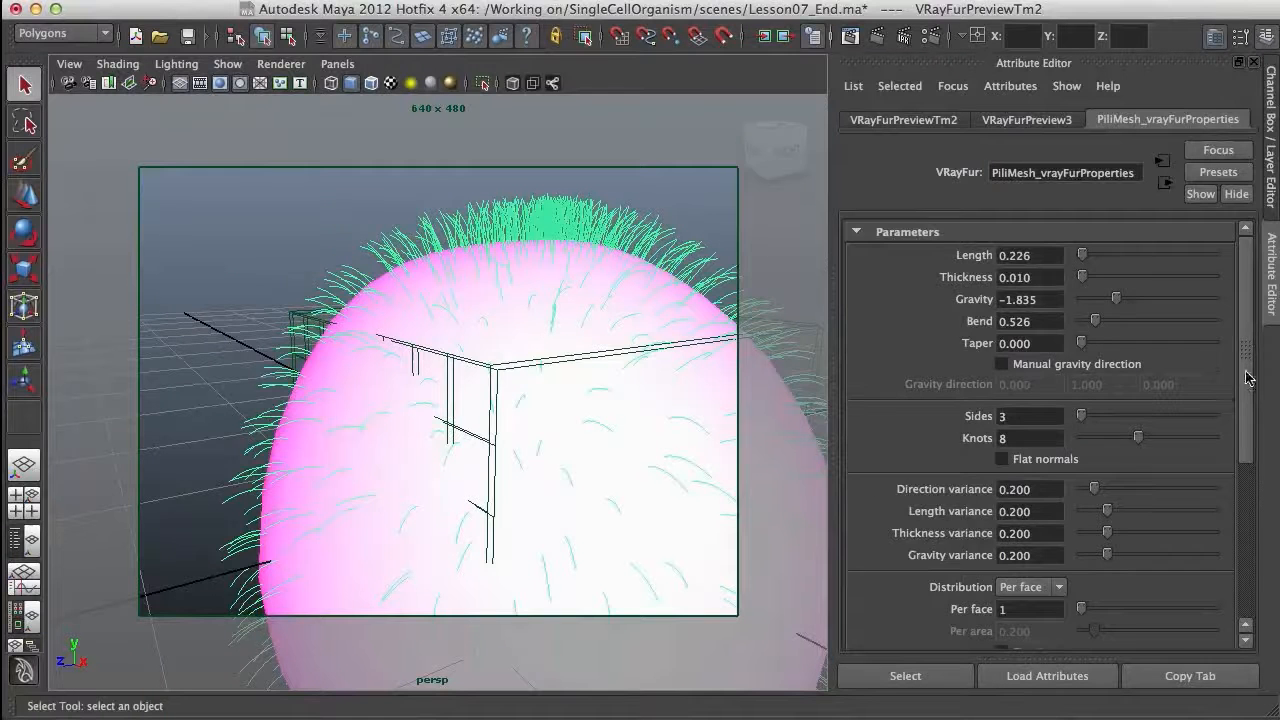
Reduce the number of knots per hair to 5.
{"action": "scroll", "coordinate": [1246, 378], "scroll_direction": "down", "scroll_amount": 3}
{"action": "left_click_drag", "start_coordinate": [643, 497], "coordinate": [520, 326], "text": "alt"}
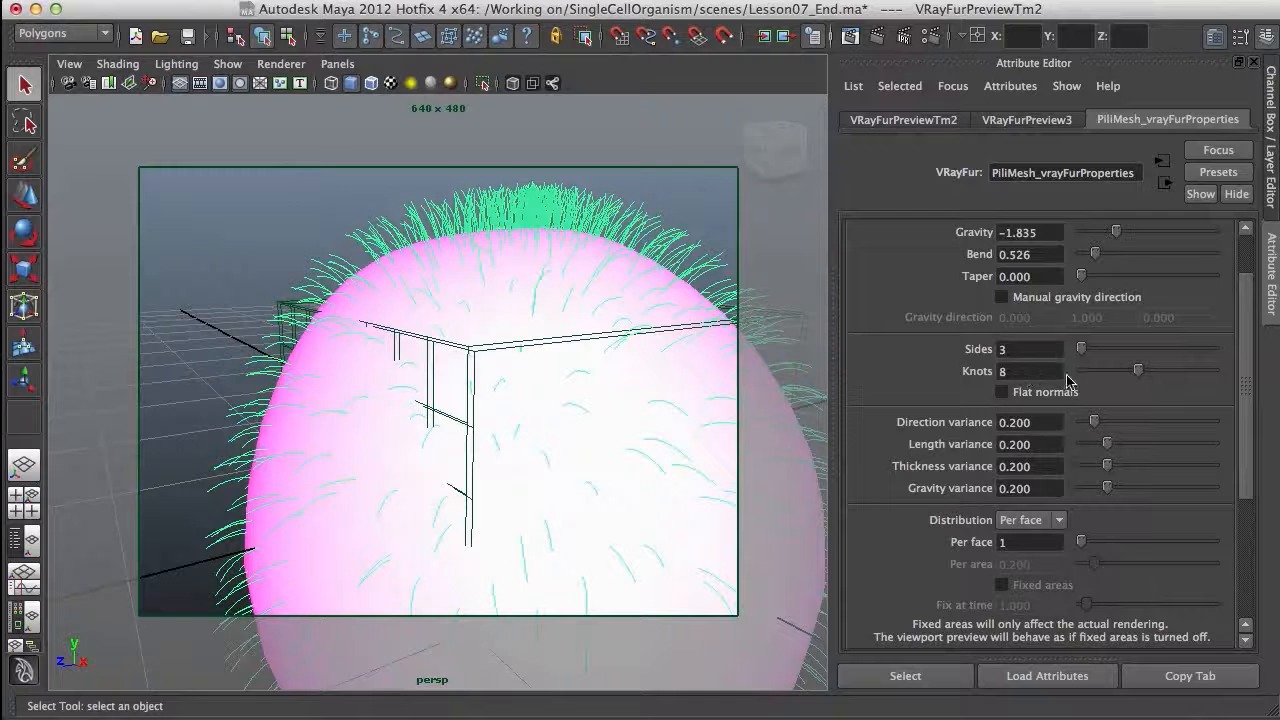
{"action": "left_click_drag", "start_coordinate": [1137, 376], "coordinate": [1121, 380]}
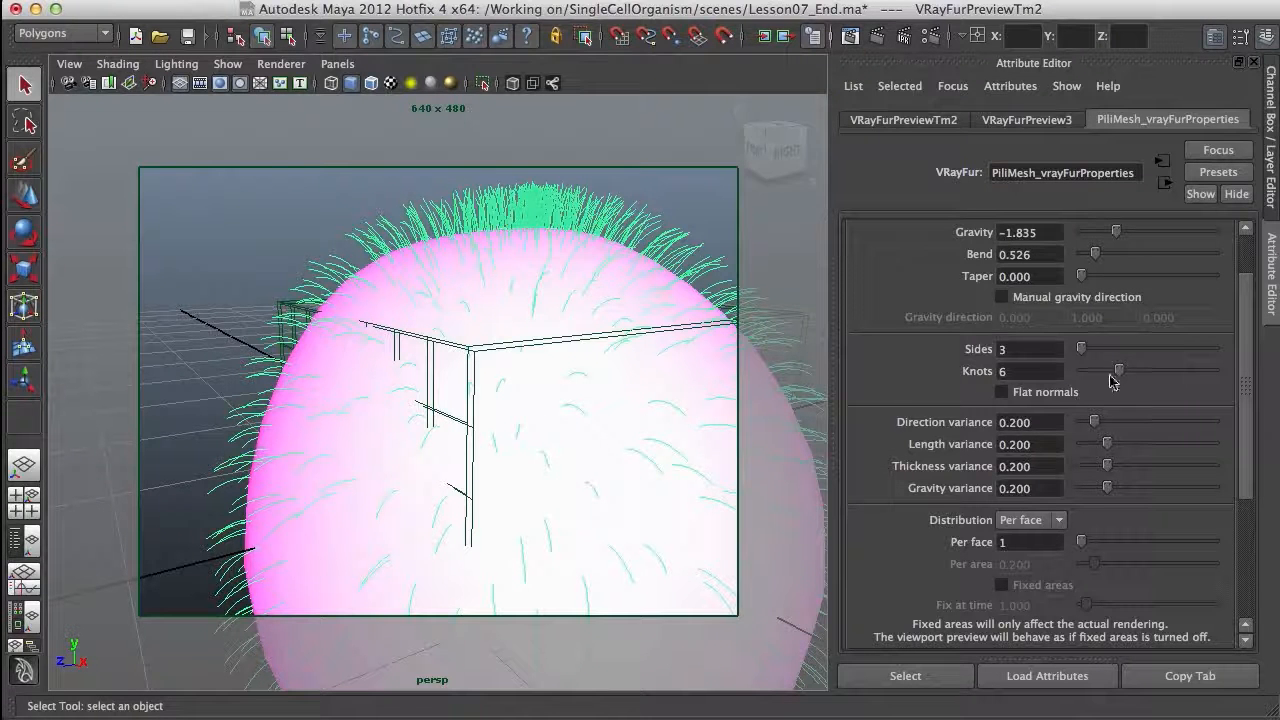
{"action": "mouse_move", "coordinate": [1119, 370]}
{"action": "left_mouse_down"}
{"action": "mouse_move", "coordinate": [1097, 375]}
{"action": "mouse_move", "coordinate": [1109, 378]}
{"action": "left_mouse_up"}
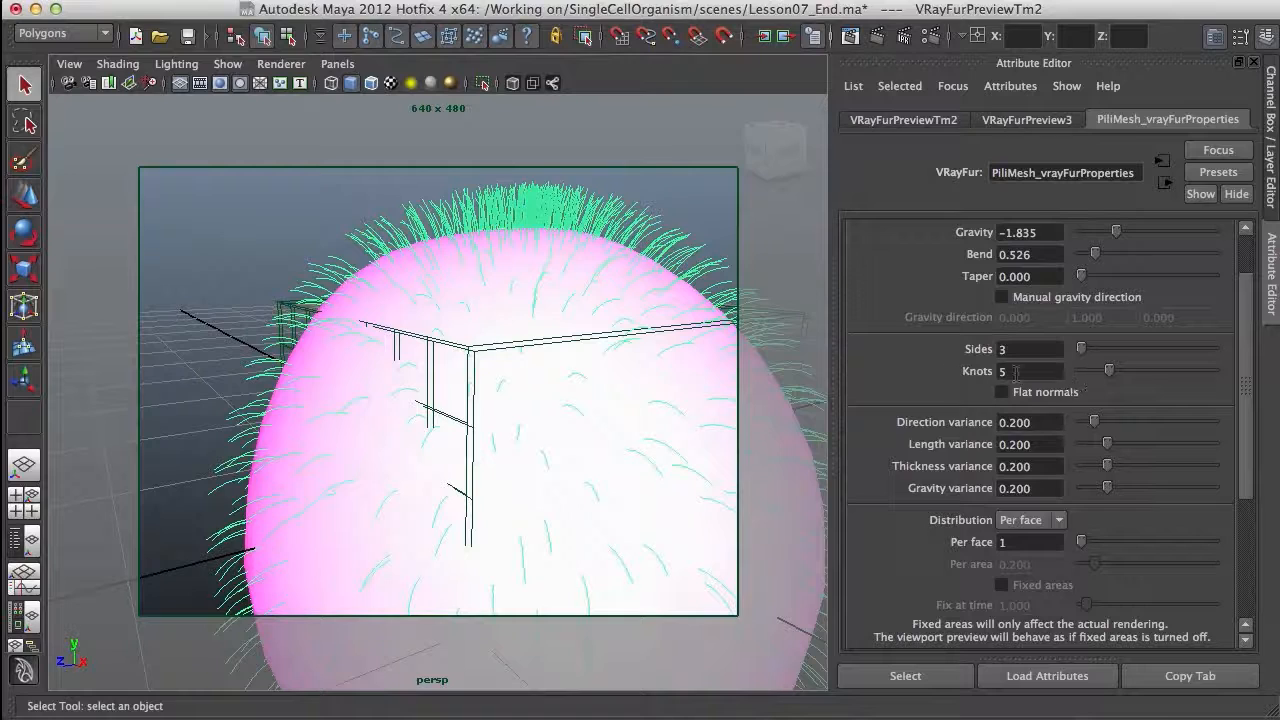
{"action": "middle_click_drag", "start_coordinate": [579, 471], "coordinate": [536, 390], "text": "alt"}
{"action": "middle_click_drag", "start_coordinate": [703, 494], "coordinate": [679, 510], "text": "alt"}
Raise the fur's direction variance to about 0.602 and its length variance to about 0.82.
{"action": "scroll", "coordinate": [643, 500], "scroll_direction": "down", "scroll_amount": 2}
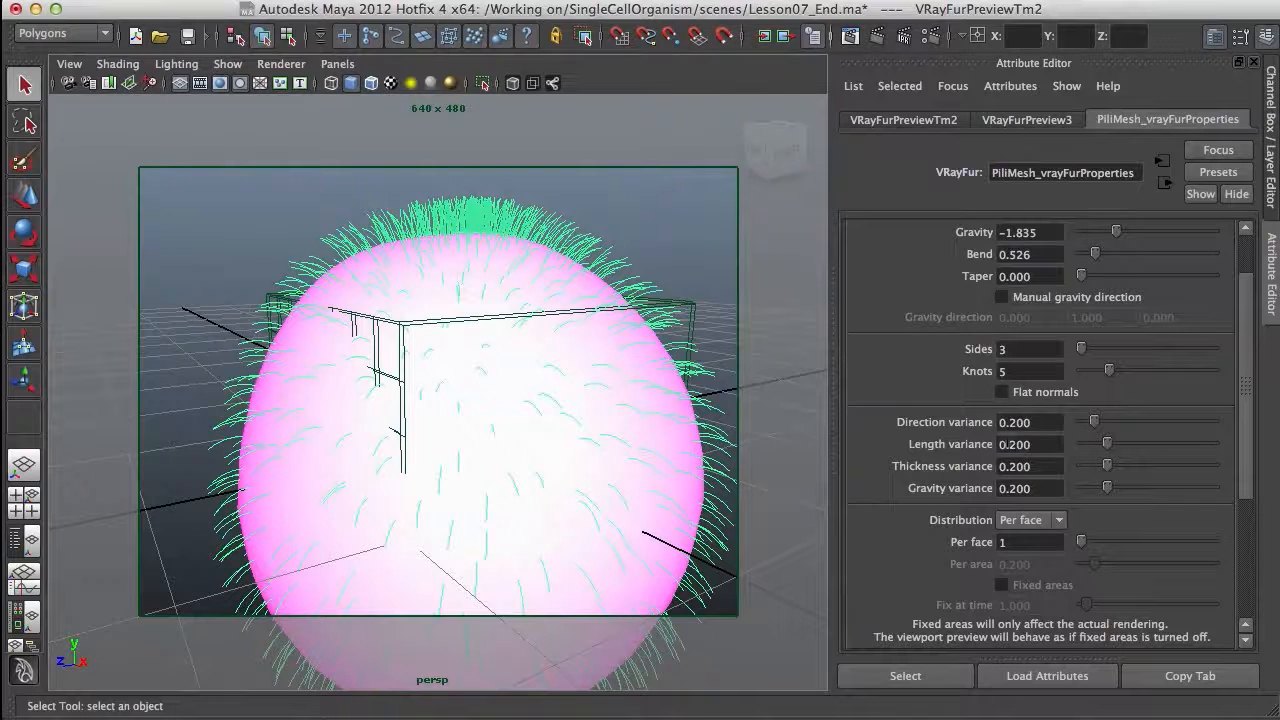
{"action": "left_click_drag", "start_coordinate": [1091, 426], "coordinate": [1120, 424]}
{"action": "left_click_drag", "start_coordinate": [657, 460], "coordinate": [480, 456], "text": "alt"}
{"action": "left_click_drag", "start_coordinate": [1120, 424], "coordinate": [1020, 425]}
{"action": "left_click_drag", "start_coordinate": [607, 505], "coordinate": [750, 458], "text": "alt"}
{"action": "left_click_drag", "start_coordinate": [1078, 422], "coordinate": [1122, 425]}
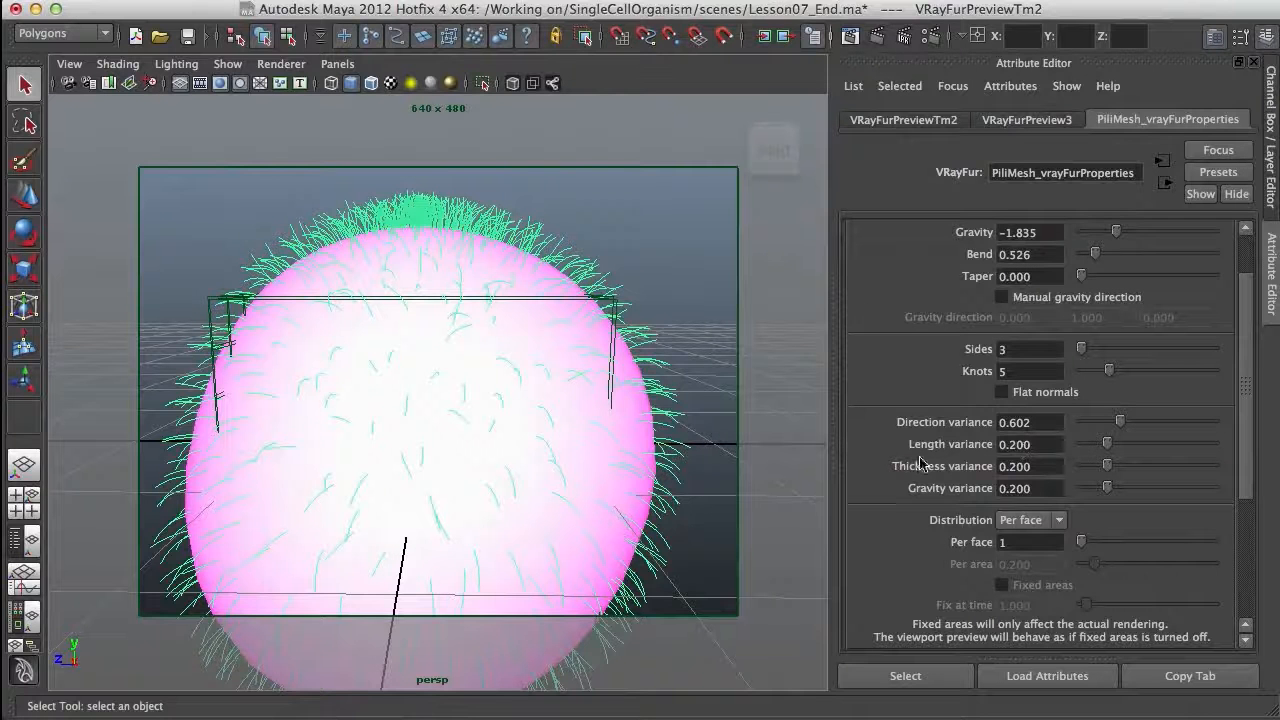
{"action": "left_click_drag", "start_coordinate": [1106, 445], "coordinate": [1191, 455]}
{"action": "middle_click_drag", "start_coordinate": [563, 429], "coordinate": [589, 443], "text": "alt"}
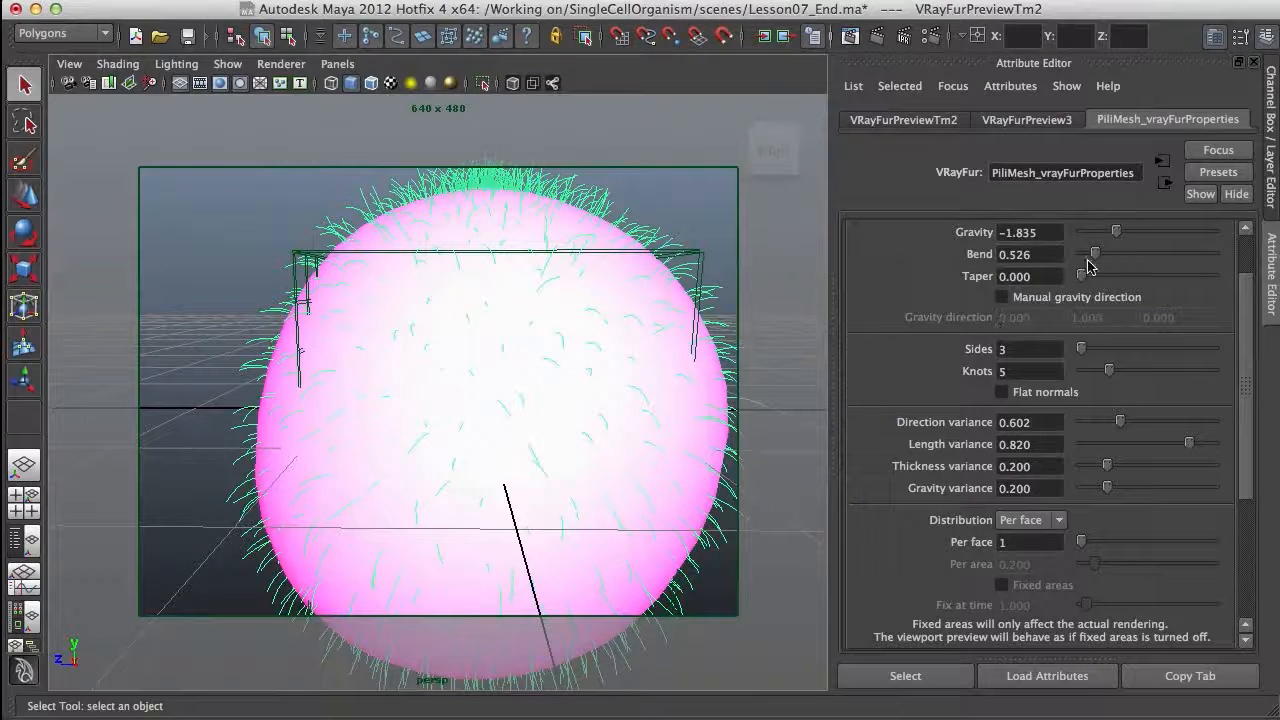
Raise the fur's gravity variance to about 0.541 and strengthen its gravity to about -2.496.
{"action": "left_click_drag", "start_coordinate": [1246, 291], "coordinate": [1240, 243]}
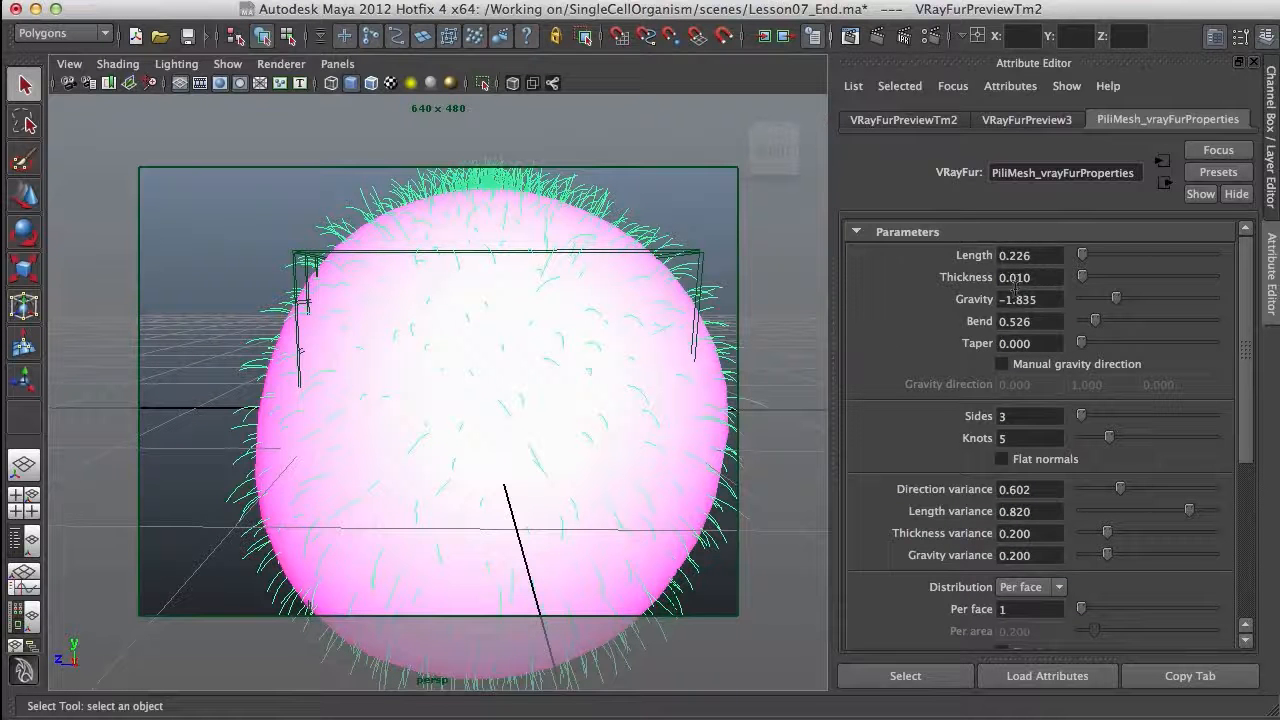
{"action": "scroll", "coordinate": [1238, 368], "scroll_direction": "down", "scroll_amount": 5}
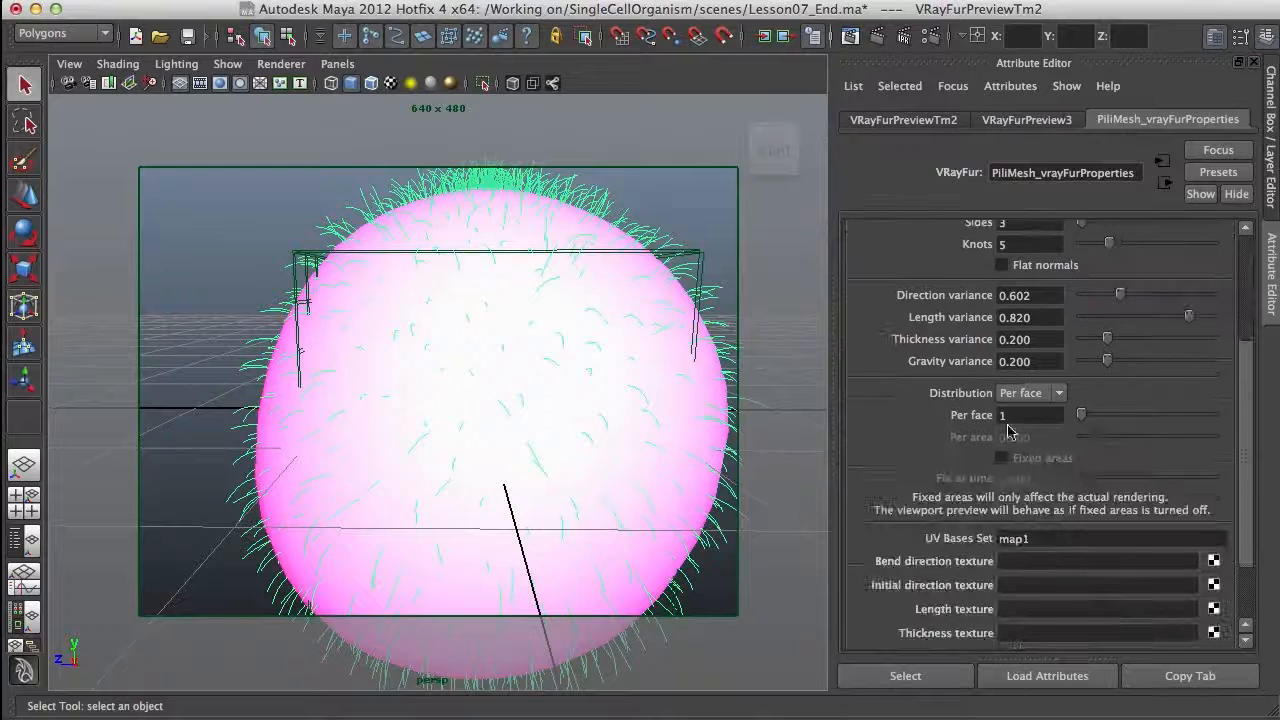
{"action": "scroll", "coordinate": [1230, 360], "scroll_direction": "up", "scroll_amount": 2}
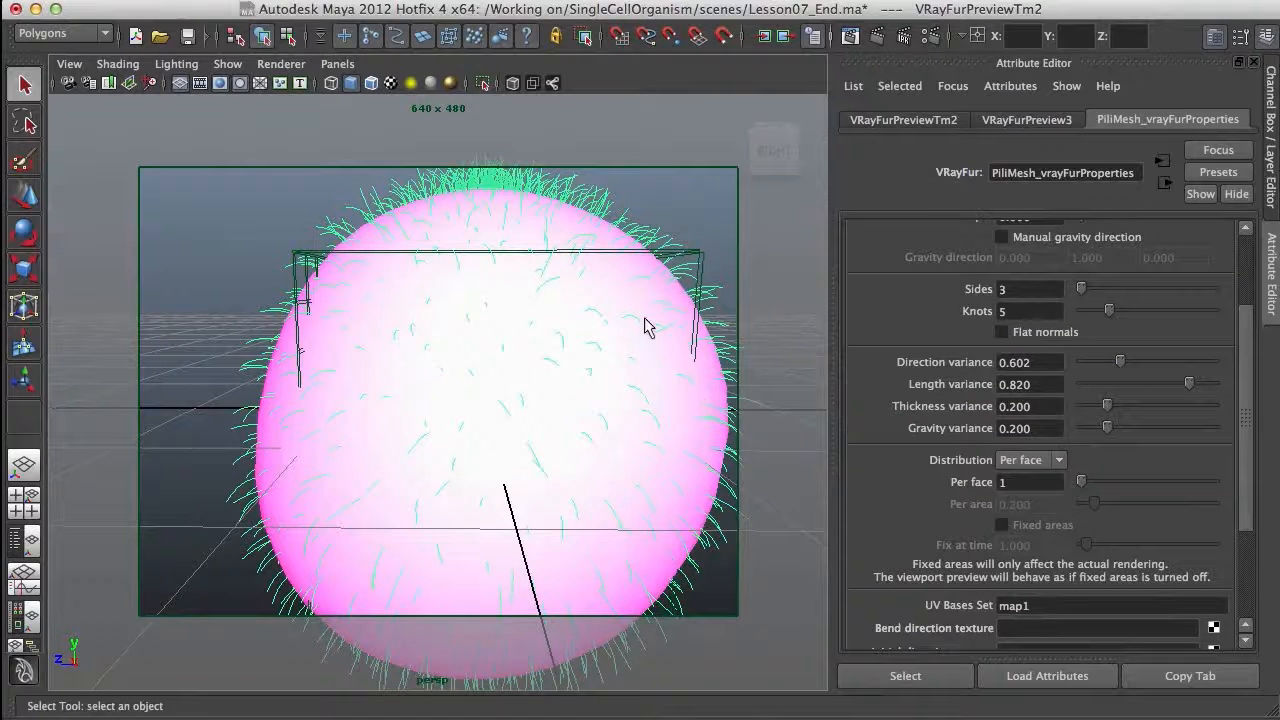
{"action": "middle_click_drag", "start_coordinate": [663, 354], "coordinate": [647, 394], "text": "alt"}
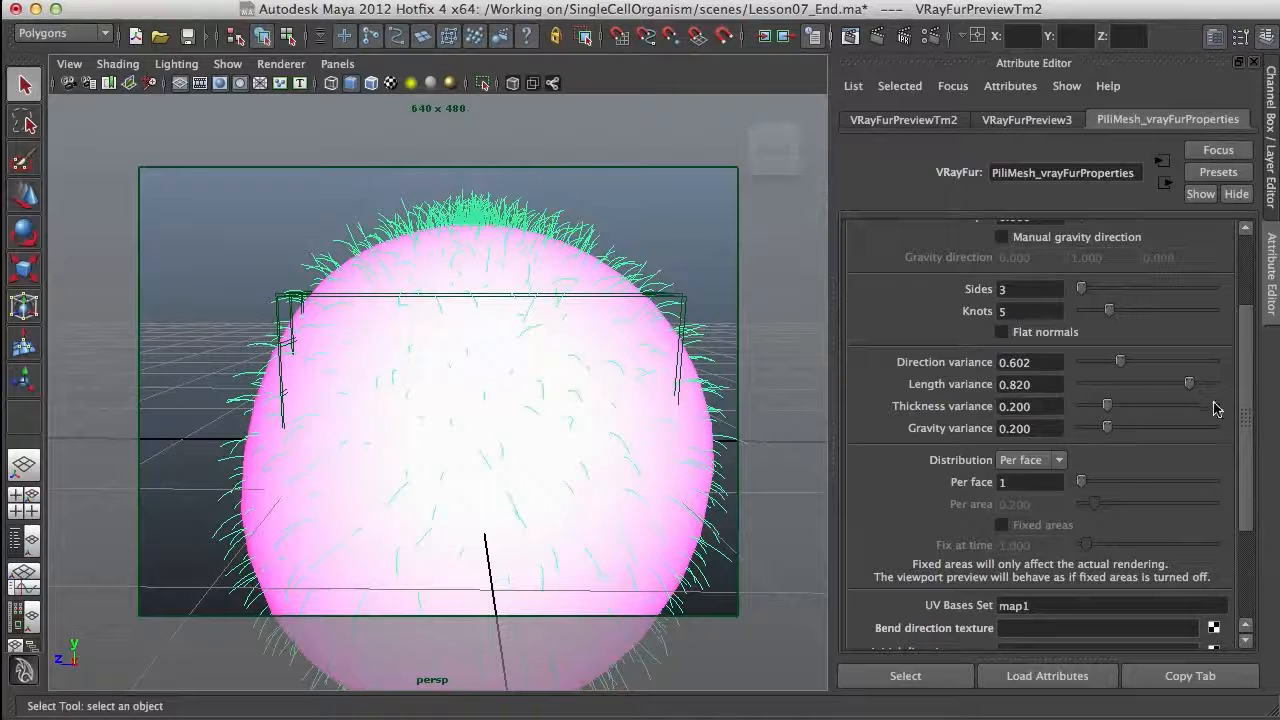
{"action": "left_click_drag", "start_coordinate": [1108, 432], "coordinate": [1153, 432]}
{"action": "scroll", "coordinate": [1113, 300], "scroll_direction": "up", "scroll_amount": 5}
{"action": "left_click_drag", "start_coordinate": [1116, 303], "coordinate": [1108, 303]}
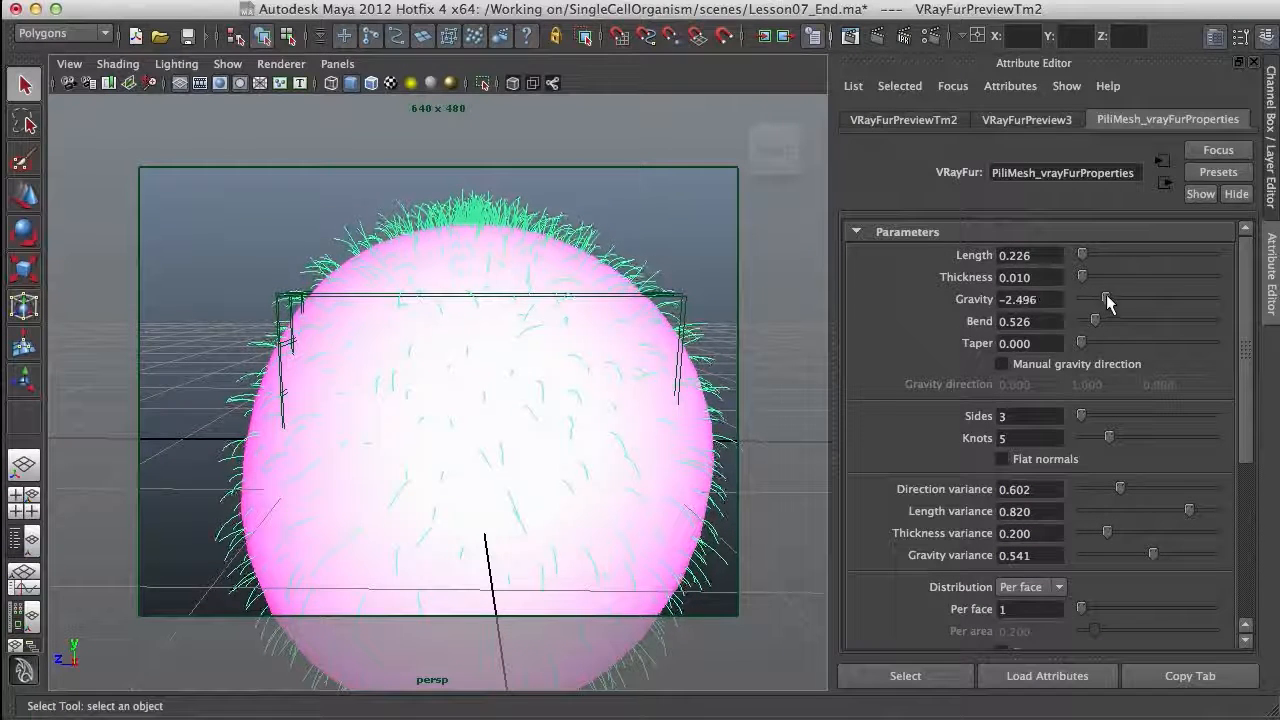
{"action": "middle_click_drag", "start_coordinate": [648, 532], "coordinate": [638, 486], "text": "alt"}
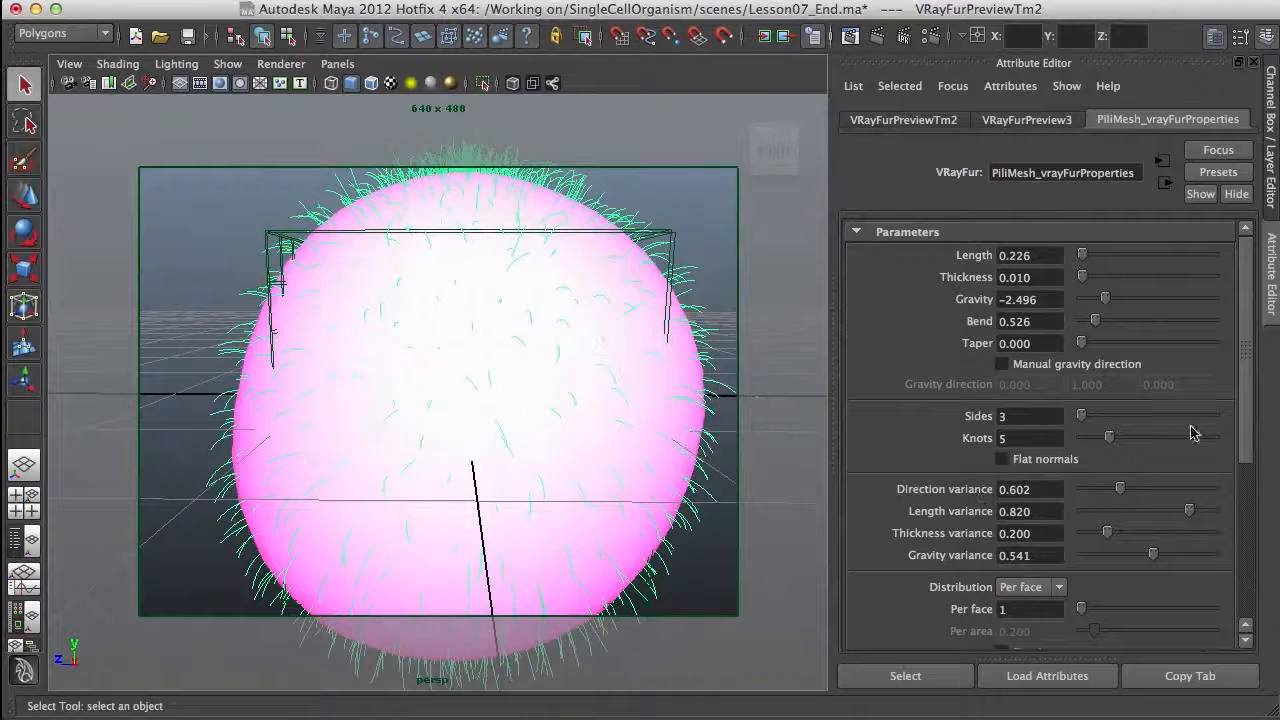
Fine-tune the fur's gravity variance to about 0.586.
{"action": "left_click_drag", "start_coordinate": [1247, 456], "coordinate": [1247, 491]}
{"action": "left_click_drag", "start_coordinate": [1154, 494], "coordinate": [1161, 496]}
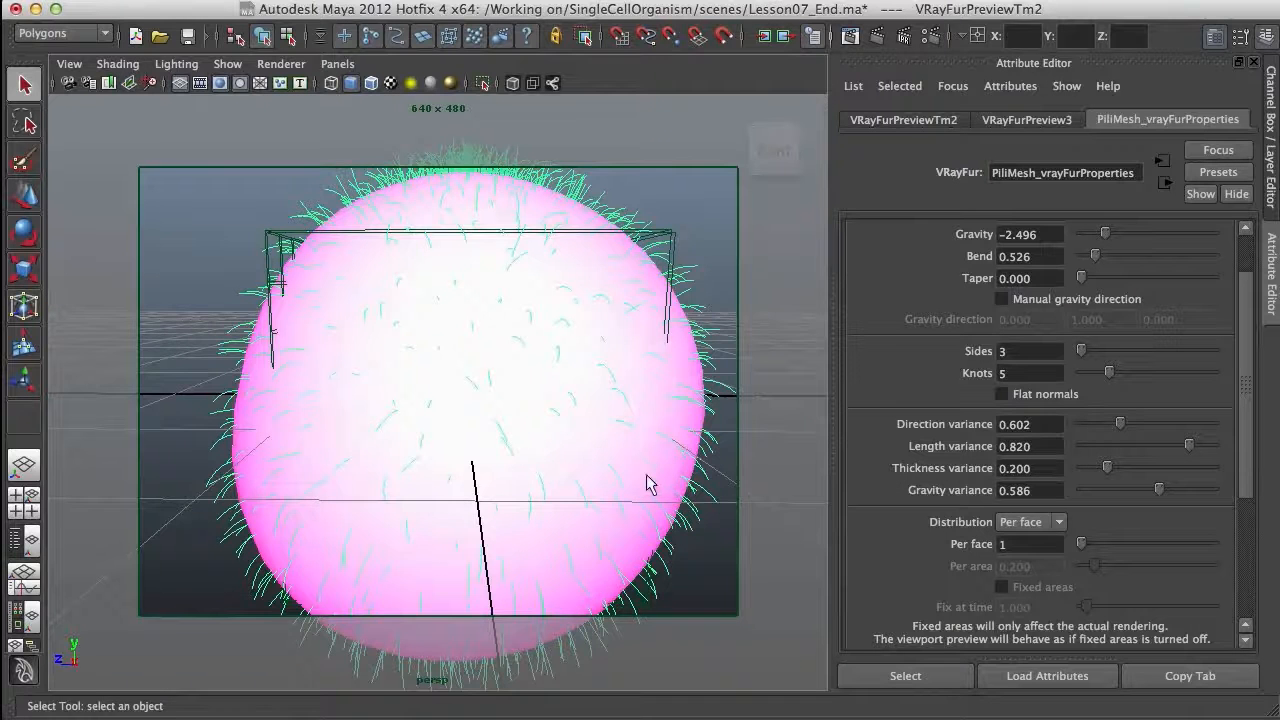
{"action": "middle_click_drag", "start_coordinate": [649, 486], "coordinate": [654, 451], "text": "alt"}
{"action": "right_click_drag", "start_coordinate": [676, 498], "coordinate": [814, 497], "text": "alt"}
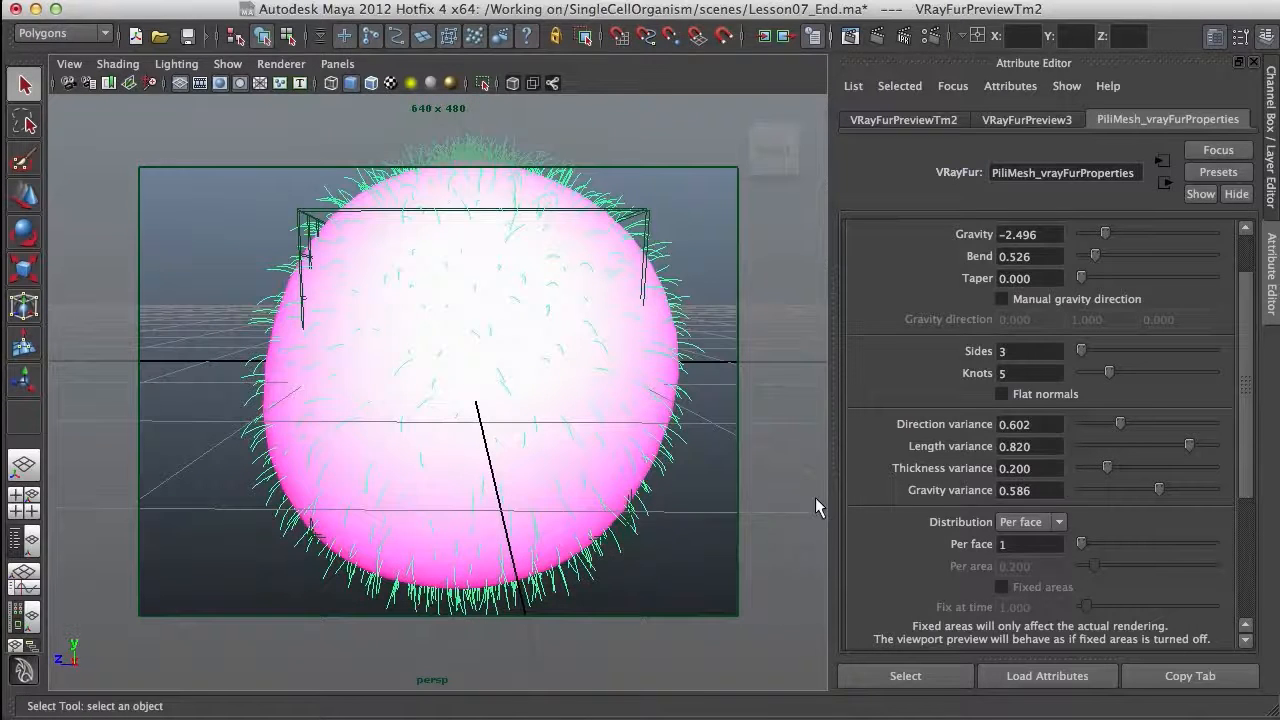
Set the fur distribution to 3 hairs per face.
{"action": "scroll", "coordinate": [985, 492], "scroll_direction": "down", "scroll_amount": 2}
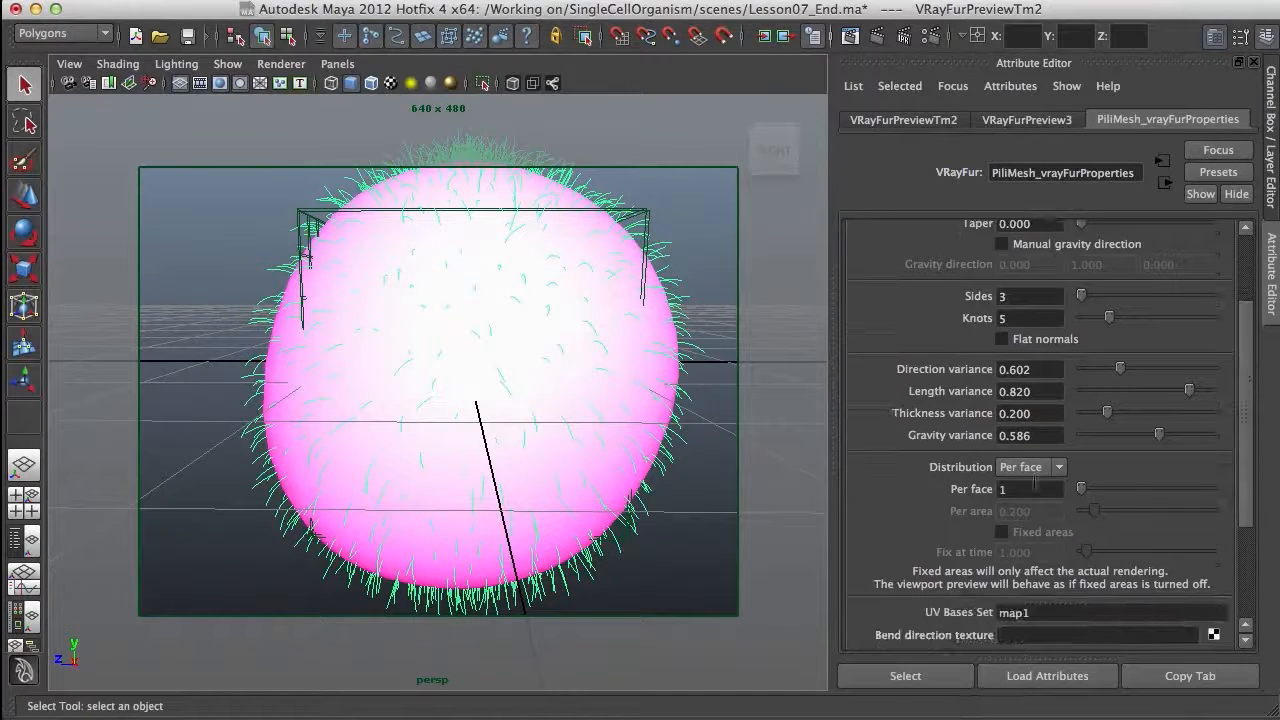
{"action": "double_click", "coordinate": [1040, 495]}
{"action": "type", "text": "3"}
{"action": "key", "text": "Return"}
{"action": "right_click_drag", "start_coordinate": [676, 418], "coordinate": [646, 434], "text": "alt"}
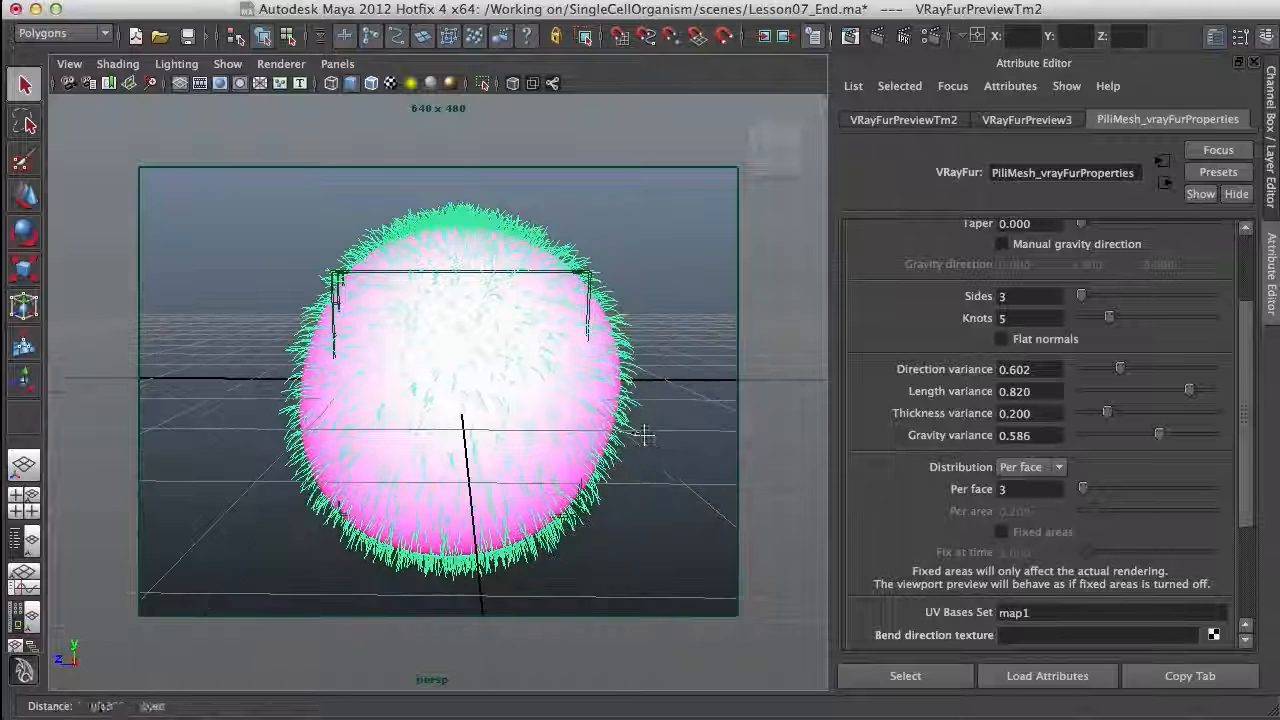
Open the Render View and render the perspective camera again with V-Ray.
{"action": "left_click_drag", "start_coordinate": [666, 338], "coordinate": [681, 338], "text": "alt"}
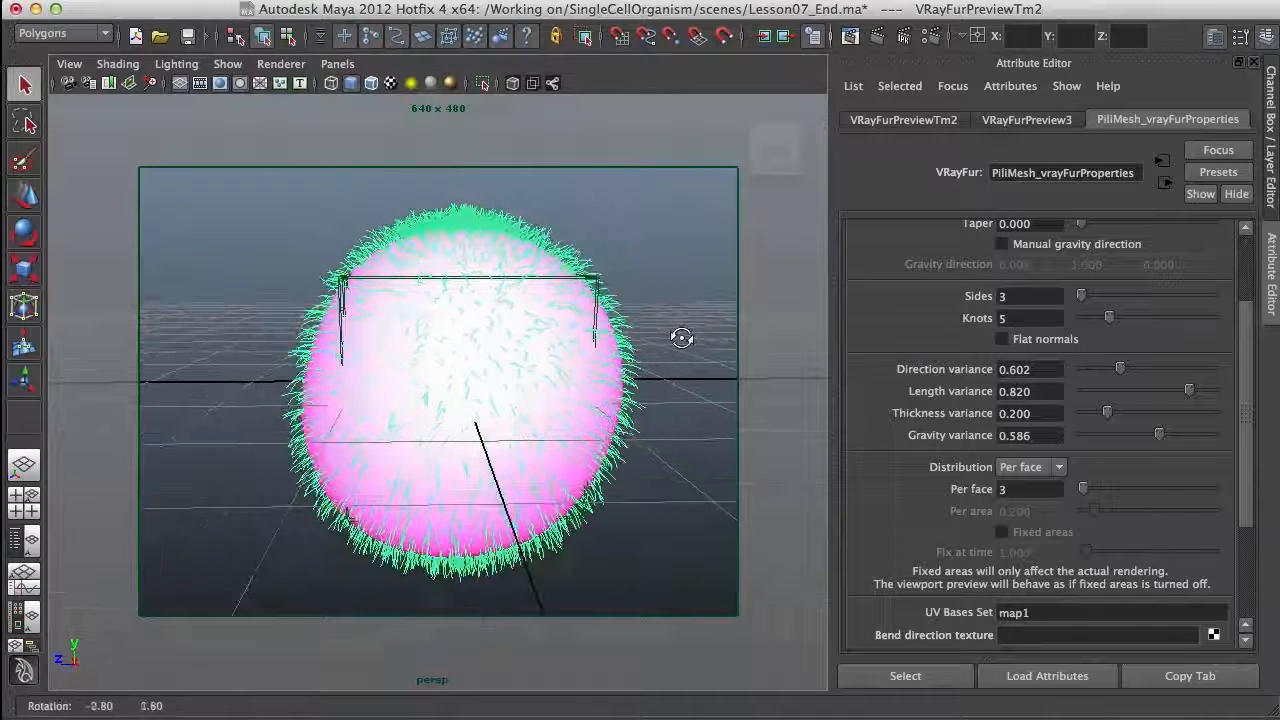
{"action": "left_click", "coordinate": [850, 36]}
{"action": "left_click_drag", "start_coordinate": [804, 59], "coordinate": [772, 51]}
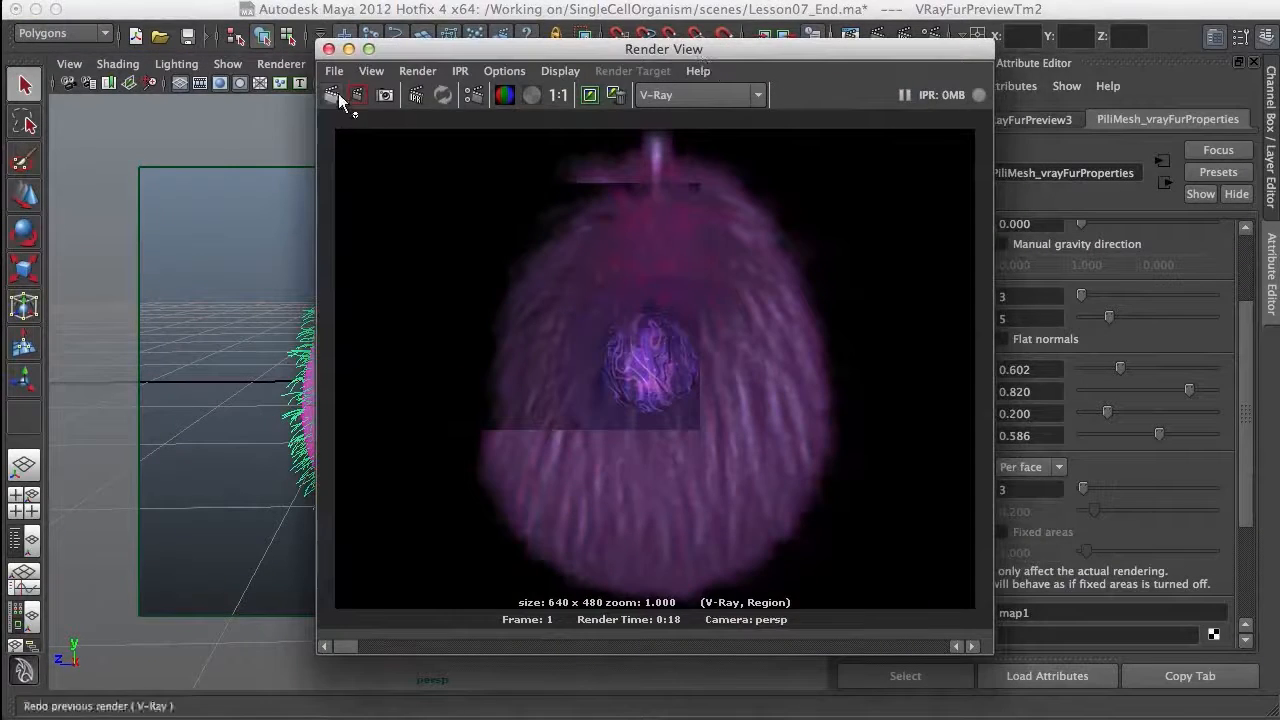
{"action": "left_click", "coordinate": [332, 94]}
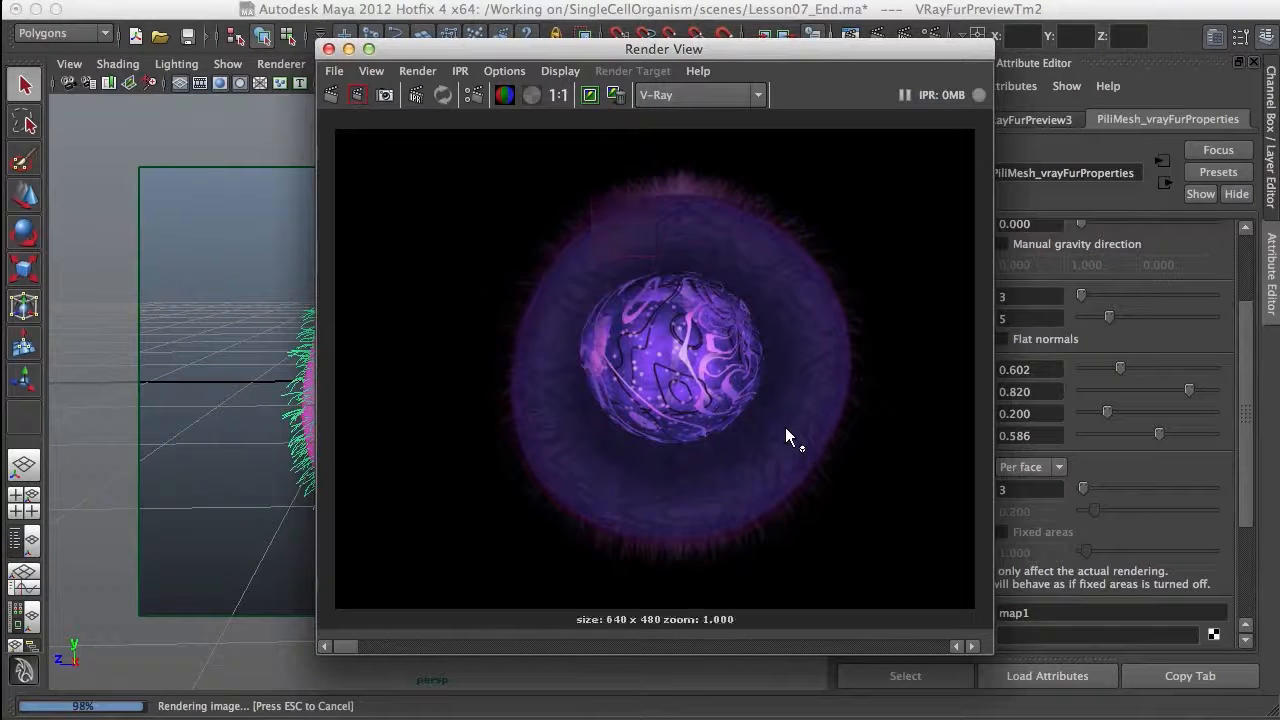
Examine the rendered fur around the cell's rim and the inner nucleus up close.
{"action": "middle_click_drag", "start_coordinate": [656, 288], "coordinate": [672, 425], "text": "alt"}
{"action": "right_click_drag", "start_coordinate": [672, 425], "coordinate": [747, 373], "text": "alt"}
{"action": "middle_click_drag", "start_coordinate": [747, 372], "coordinate": [794, 380], "text": "alt"}
{"action": "right_click_drag", "start_coordinate": [794, 380], "coordinate": [739, 417], "text": "alt"}
{"action": "middle_click_drag", "start_coordinate": [739, 417], "coordinate": [625, 321], "text": "alt"}
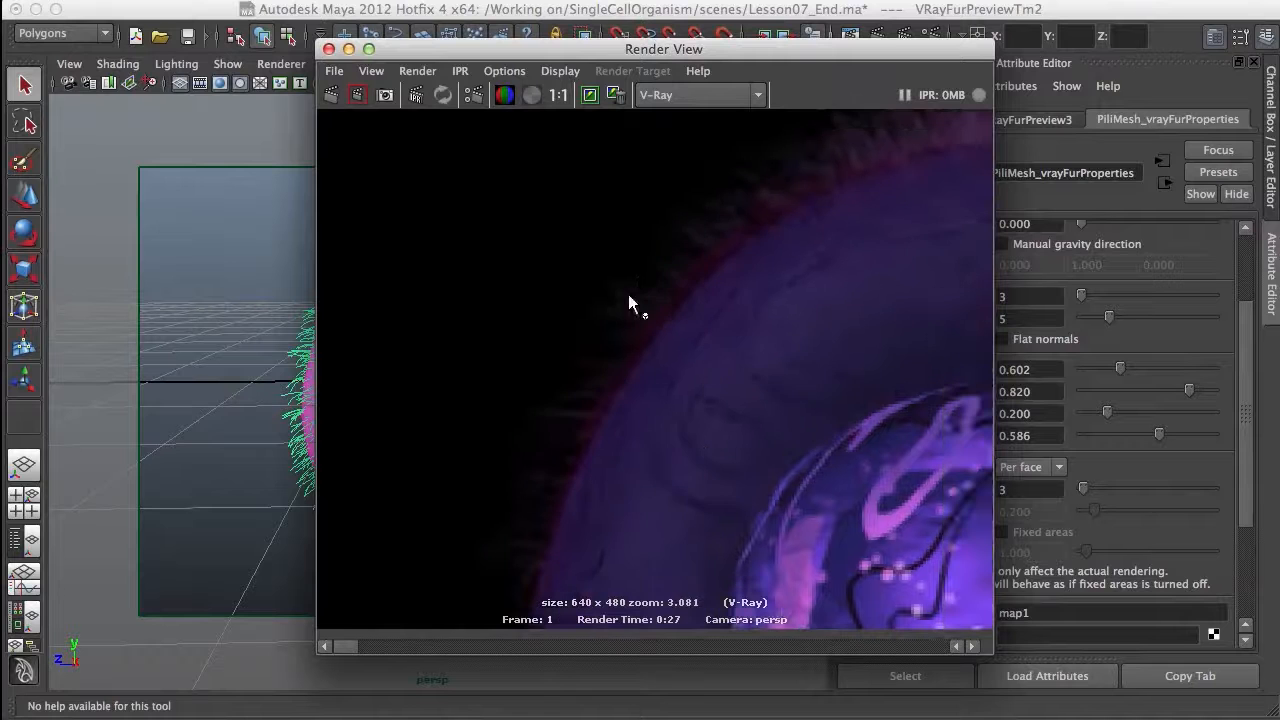
{"action": "middle_click_drag", "start_coordinate": [607, 383], "coordinate": [697, 288], "text": "alt"}
{"action": "right_click_drag", "start_coordinate": [697, 288], "coordinate": [660, 305], "text": "alt"}
{"action": "middle_click_drag", "start_coordinate": [660, 305], "coordinate": [563, 205], "text": "alt"}
{"action": "middle_click_drag", "start_coordinate": [745, 366], "coordinate": [645, 140], "text": "alt"}
{"action": "middle_click_drag", "start_coordinate": [653, 408], "coordinate": [731, 457], "text": "alt"}
{"action": "middle_click_drag", "start_coordinate": [631, 286], "coordinate": [793, 272], "text": "alt"}
{"action": "right_click_drag", "start_coordinate": [793, 272], "coordinate": [690, 262], "text": "alt"}
{"action": "middle_click_drag", "start_coordinate": [655, 550], "coordinate": [757, 358], "text": "alt"}
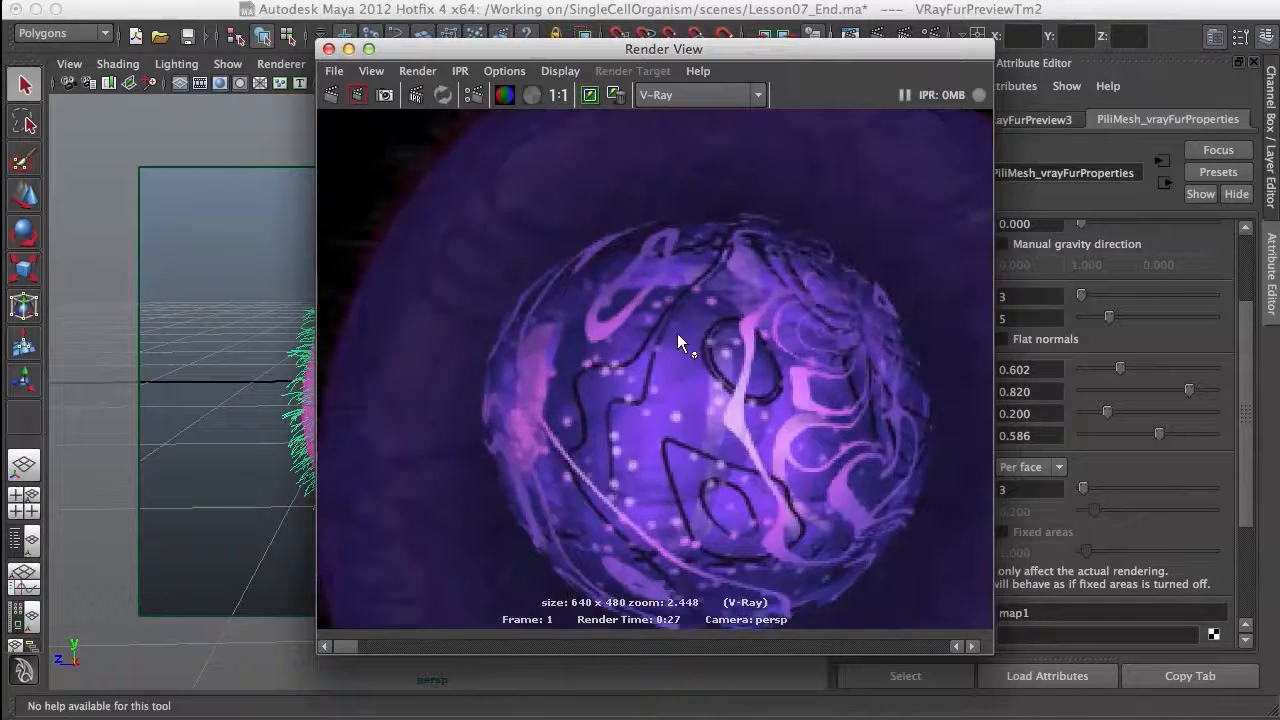
{"action": "middle_click_drag", "start_coordinate": [548, 295], "coordinate": [712, 364], "text": "alt"}
{"action": "middle_click_drag", "start_coordinate": [660, 410], "coordinate": [665, 350], "text": "alt"}
{"action": "right_click_drag", "start_coordinate": [665, 350], "coordinate": [590, 360], "text": "alt"}
{"action": "middle_click_drag", "start_coordinate": [590, 370], "coordinate": [492, 241], "text": "alt"}
{"action": "middle_click_drag", "start_coordinate": [690, 315], "coordinate": [620, 380], "text": "alt"}
{"action": "right_click_drag", "start_coordinate": [620, 380], "coordinate": [571, 346], "text": "alt"}
{"action": "middle_click_drag", "start_coordinate": [660, 354], "coordinate": [726, 434], "text": "alt"}
{"action": "right_click_drag", "start_coordinate": [690, 371], "coordinate": [627, 371], "text": "alt"}
{"action": "middle_click_drag", "start_coordinate": [650, 282], "coordinate": [662, 332], "text": "alt"}
{"action": "right_click_drag", "start_coordinate": [662, 332], "coordinate": [740, 505], "text": "alt"}
{"action": "middle_click_drag", "start_coordinate": [740, 505], "coordinate": [650, 414], "text": "alt"}
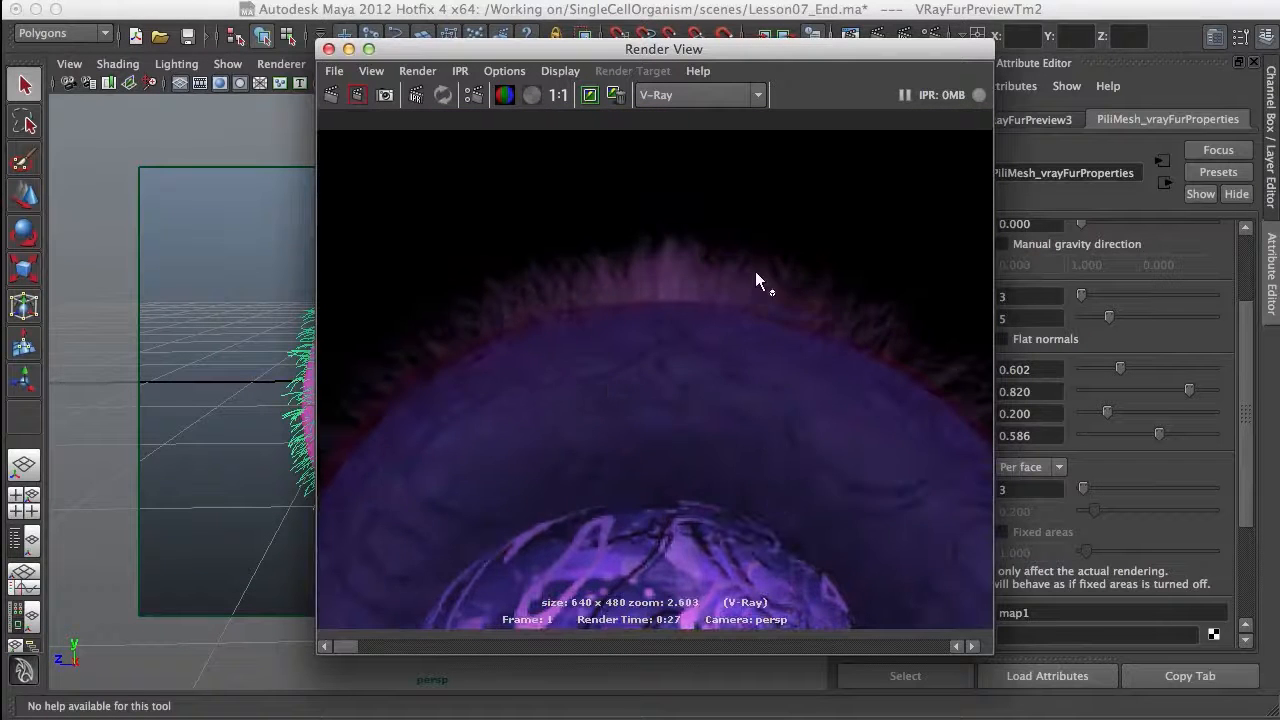
{"action": "middle_click_drag", "start_coordinate": [753, 391], "coordinate": [848, 233], "text": "alt"}
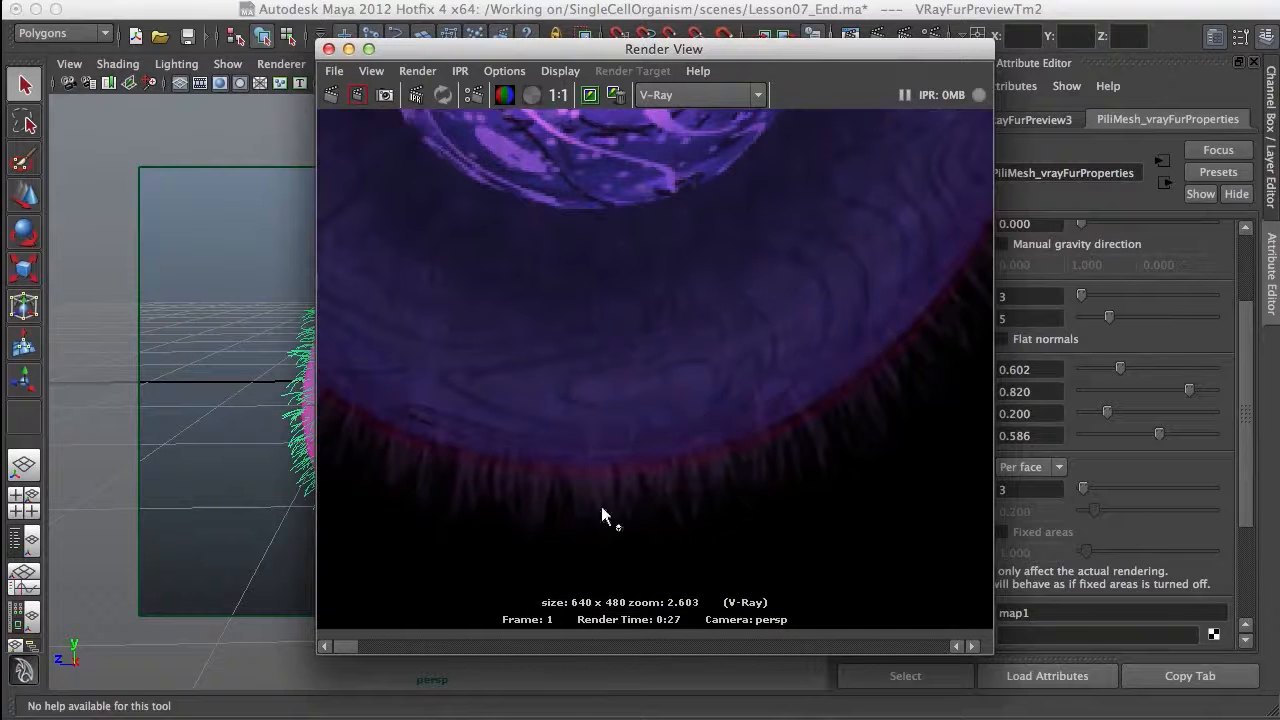
Close the Render View and isolate PiliMesh in the perspective viewport.
{"action": "left_click", "coordinate": [329, 49]}
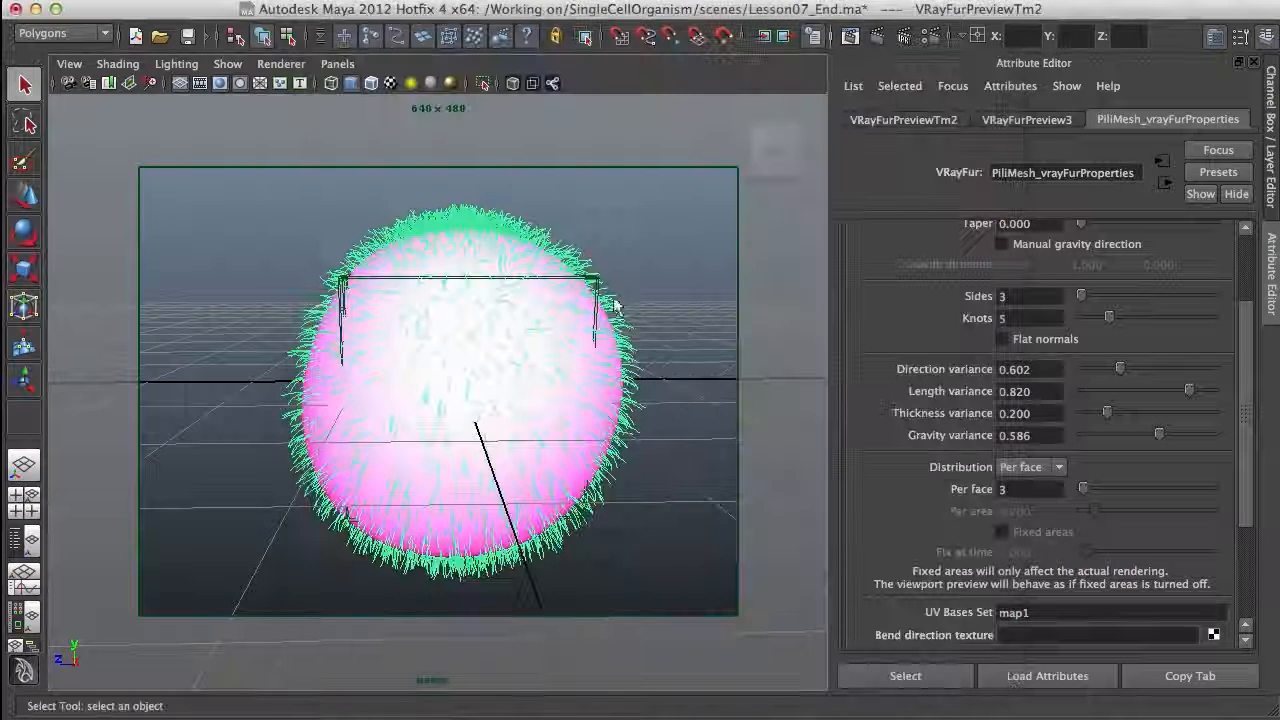
{"action": "left_click", "coordinate": [665, 300]}
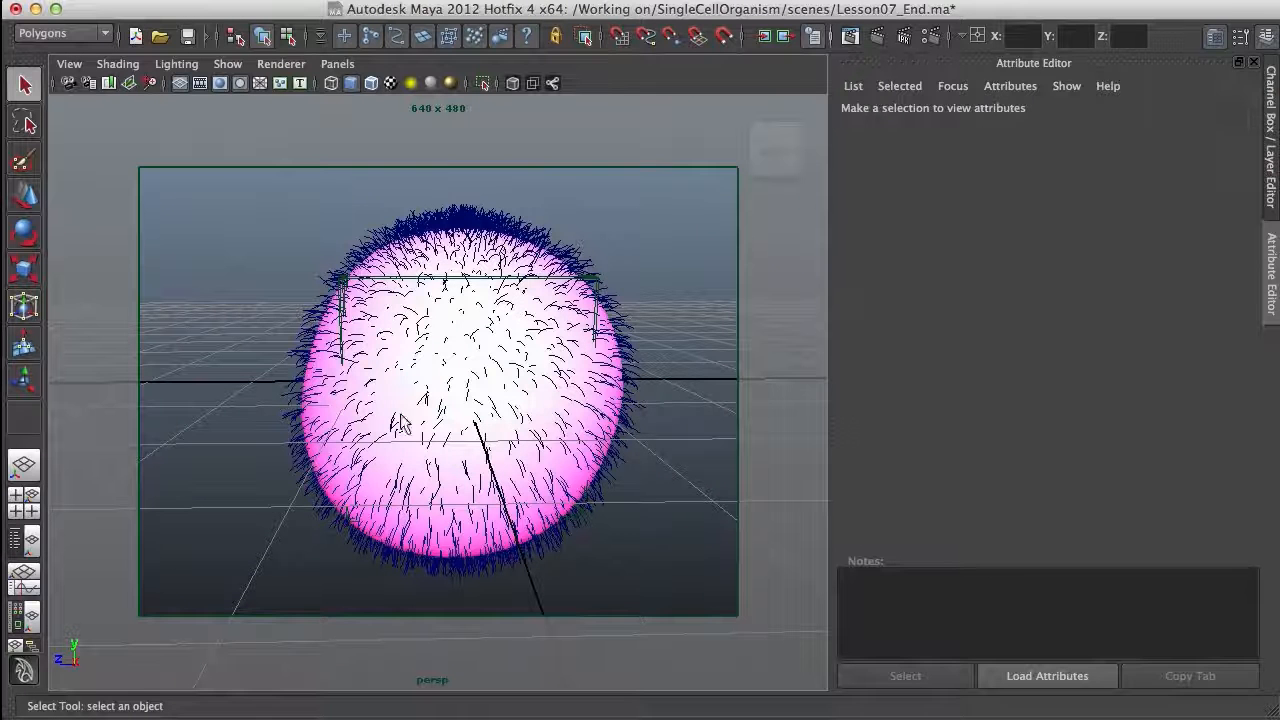
{"action": "left_click", "coordinate": [588, 480]}
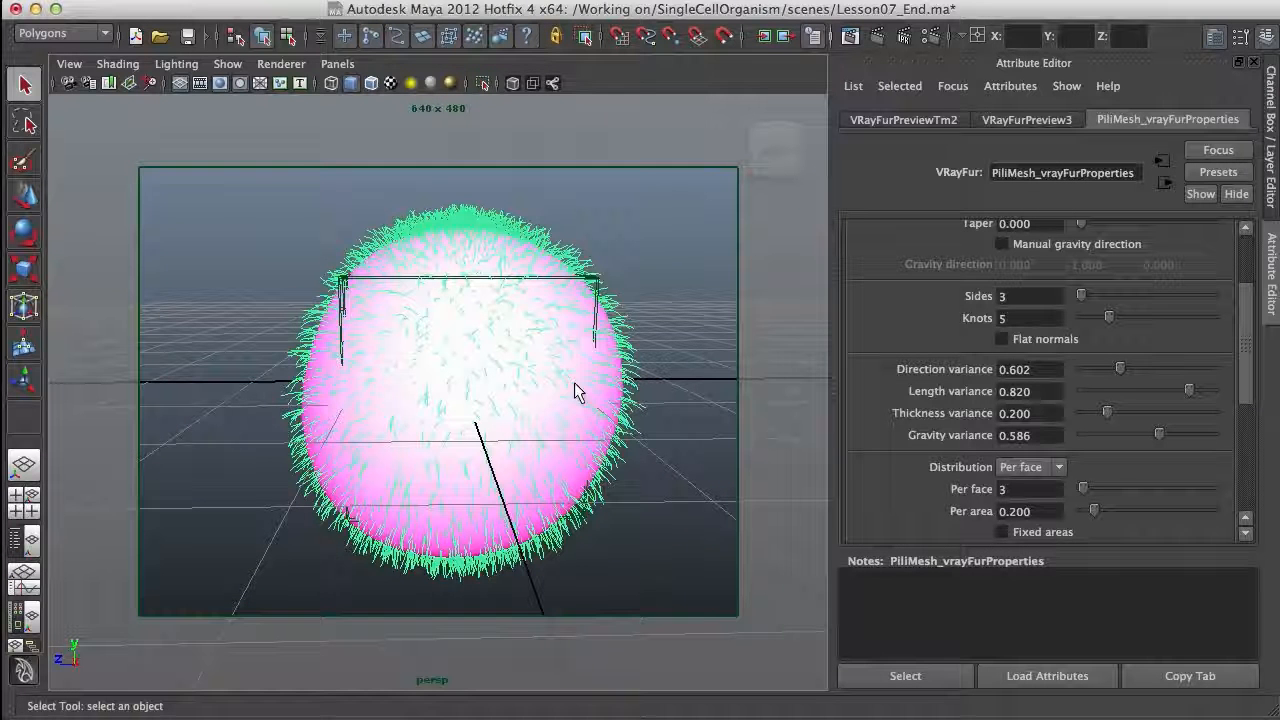
{"action": "left_click", "coordinate": [530, 372]}
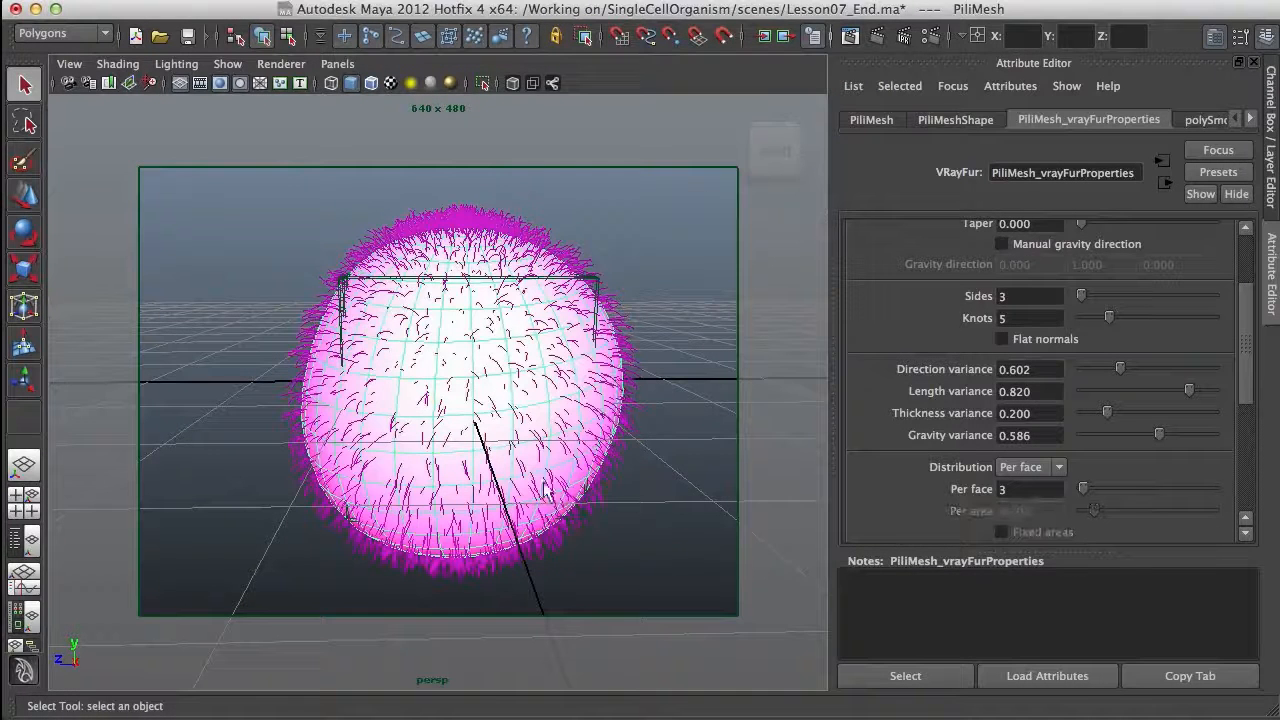
{"action": "right_click_drag", "start_coordinate": [585, 390], "coordinate": [478, 385], "text": "alt"}
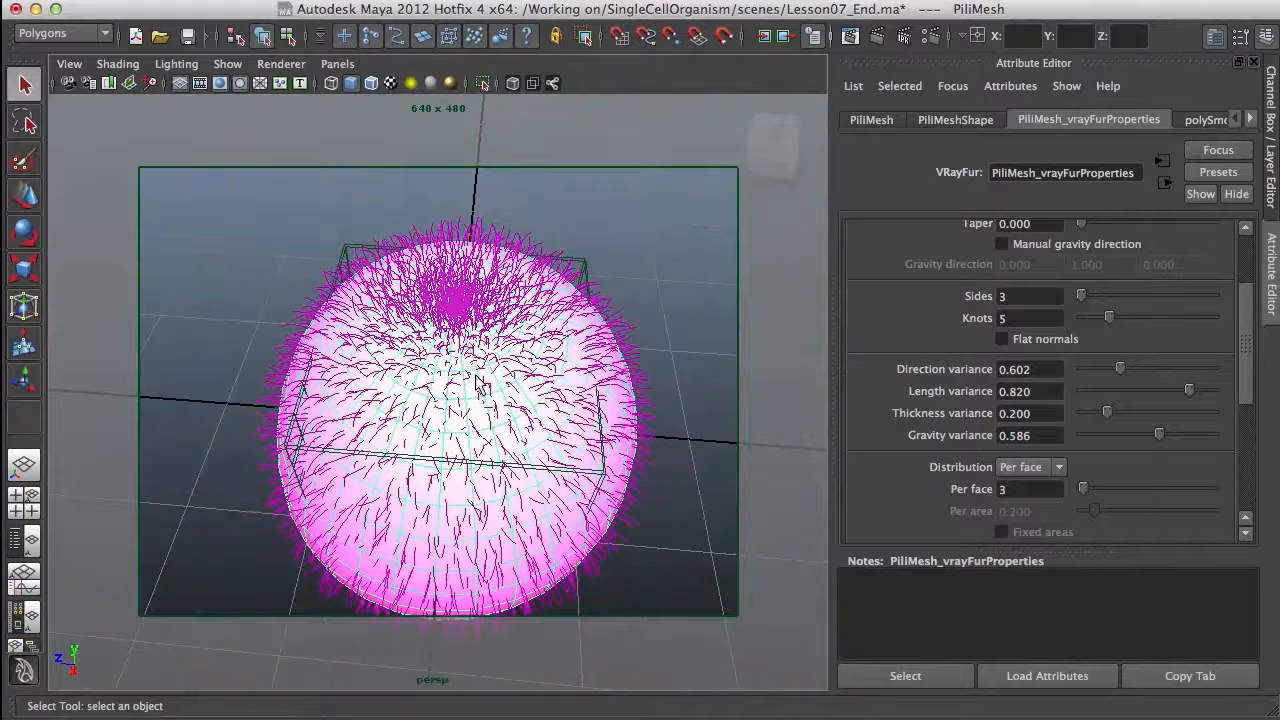
{"action": "key", "text": "shift+i"}
Examine how the faces of the isolated PiliMesh converge at its upper and lower poles.
{"action": "left_click_drag", "start_coordinate": [420, 306], "coordinate": [461, 295], "text": "alt"}
{"action": "middle_click_drag", "start_coordinate": [545, 439], "coordinate": [590, 530], "text": "alt"}
{"action": "right_click_drag", "start_coordinate": [540, 430], "coordinate": [615, 525], "text": "alt"}
{"action": "middle_click_drag", "start_coordinate": [580, 447], "coordinate": [480, 417], "text": "alt"}
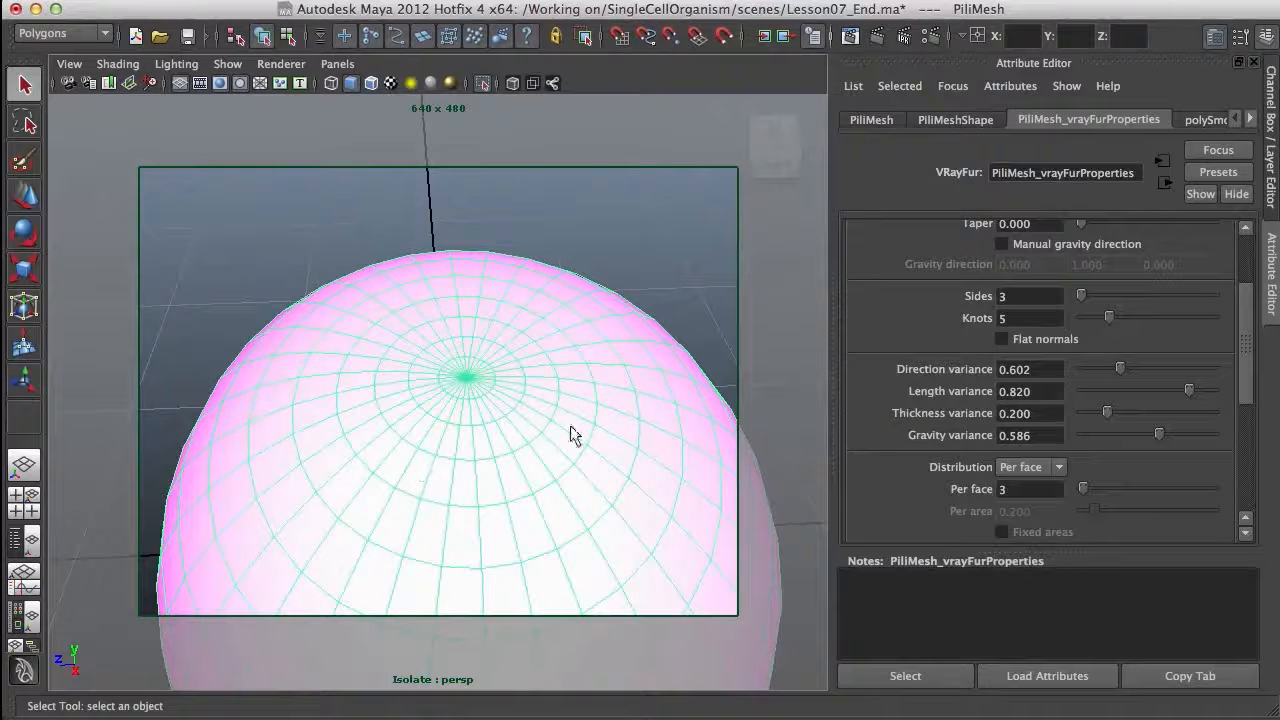
{"action": "left_click_drag", "start_coordinate": [560, 465], "coordinate": [580, 400], "text": "alt"}
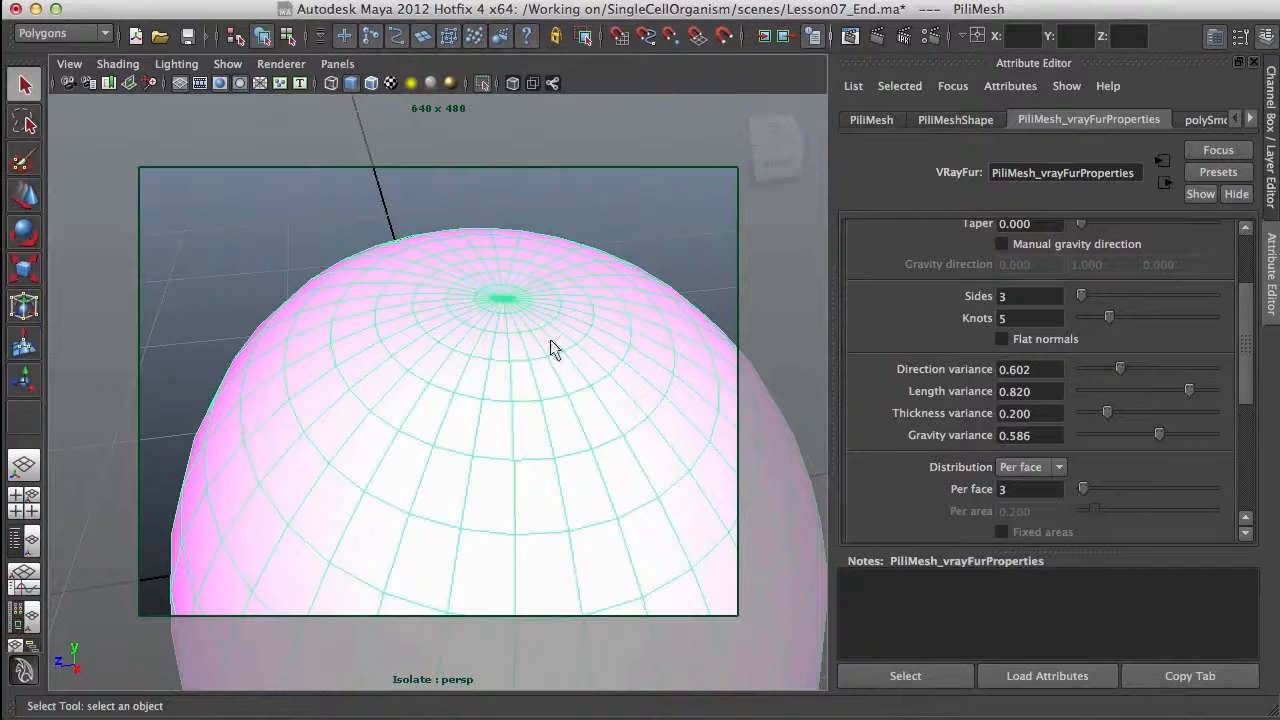
{"action": "left_click_drag", "start_coordinate": [594, 366], "coordinate": [594, 311], "text": "alt"}
{"action": "middle_click_drag", "start_coordinate": [604, 408], "coordinate": [590, 160], "text": "alt"}
{"action": "left_click_drag", "start_coordinate": [606, 374], "coordinate": [614, 340], "text": "alt"}
{"action": "middle_click_drag", "start_coordinate": [614, 340], "coordinate": [640, 434], "text": "alt"}
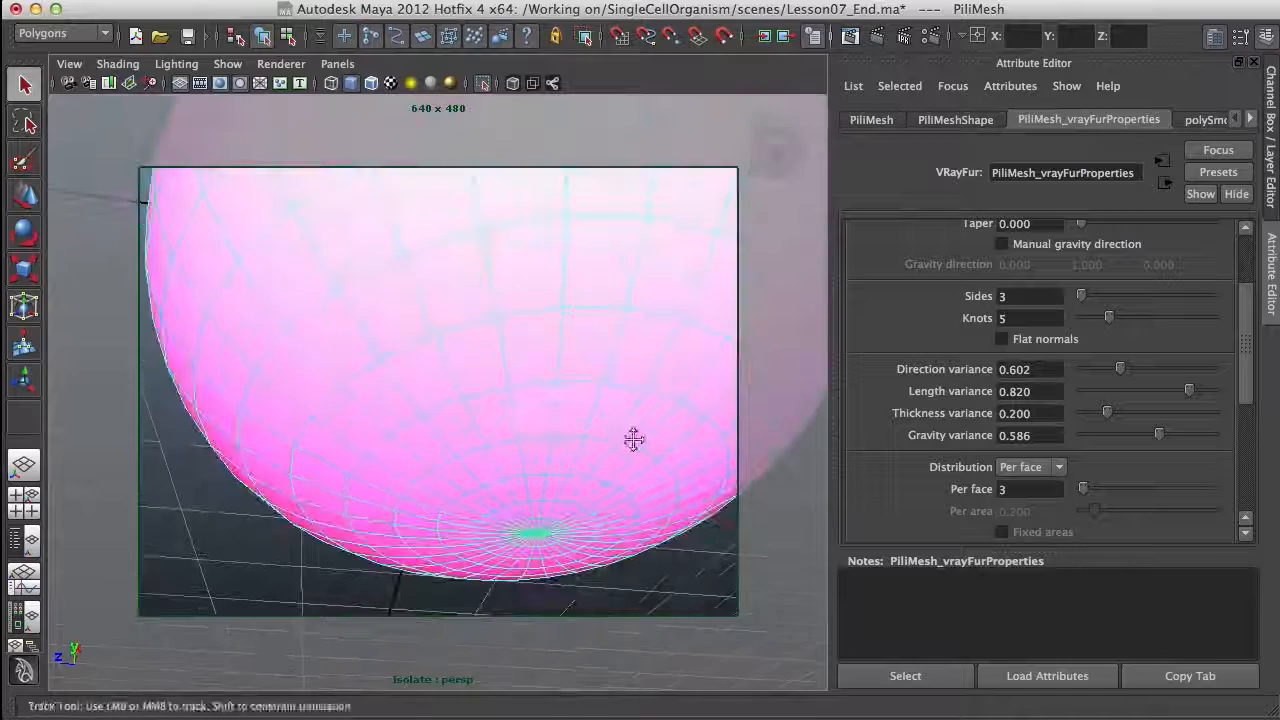
{"action": "right_click_drag", "start_coordinate": [540, 397], "coordinate": [508, 375], "text": "alt"}
{"action": "left_click_drag", "start_coordinate": [508, 375], "coordinate": [603, 470], "text": "alt"}
{"action": "mouse_move", "coordinate": [603, 468]}
{"action": "right_mouse_down", "text": "alt"}
{"action": "mouse_move", "coordinate": [594, 477]}
{"action": "mouse_move", "coordinate": [611, 474]}
{"action": "right_mouse_up", "text": "alt"}
{"action": "middle_click_drag", "start_coordinate": [536, 423], "coordinate": [464, 436], "text": "alt"}
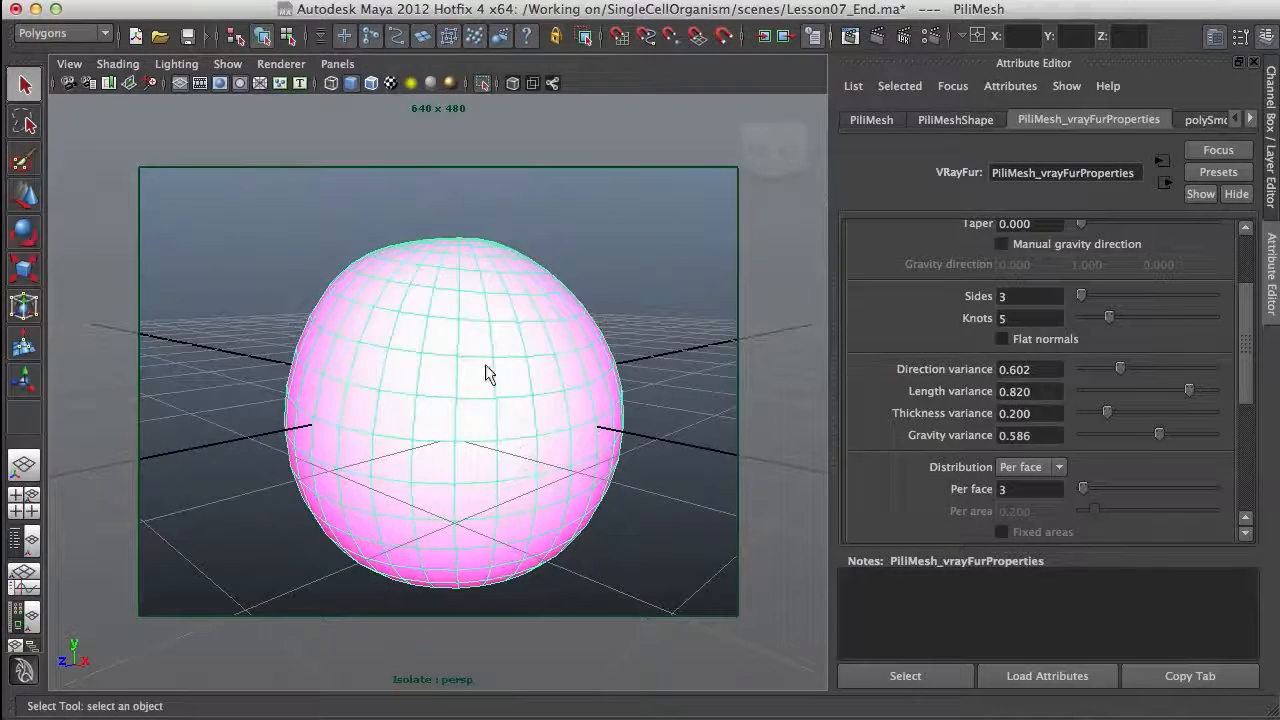
Inspect the face spacing around the sides of PiliMesh, and show the whole scene with nothing selected.
{"action": "left_click_drag", "start_coordinate": [529, 421], "coordinate": [620, 515], "text": "alt"}
{"action": "left_click_drag", "start_coordinate": [549, 486], "coordinate": [543, 440], "text": "alt"}
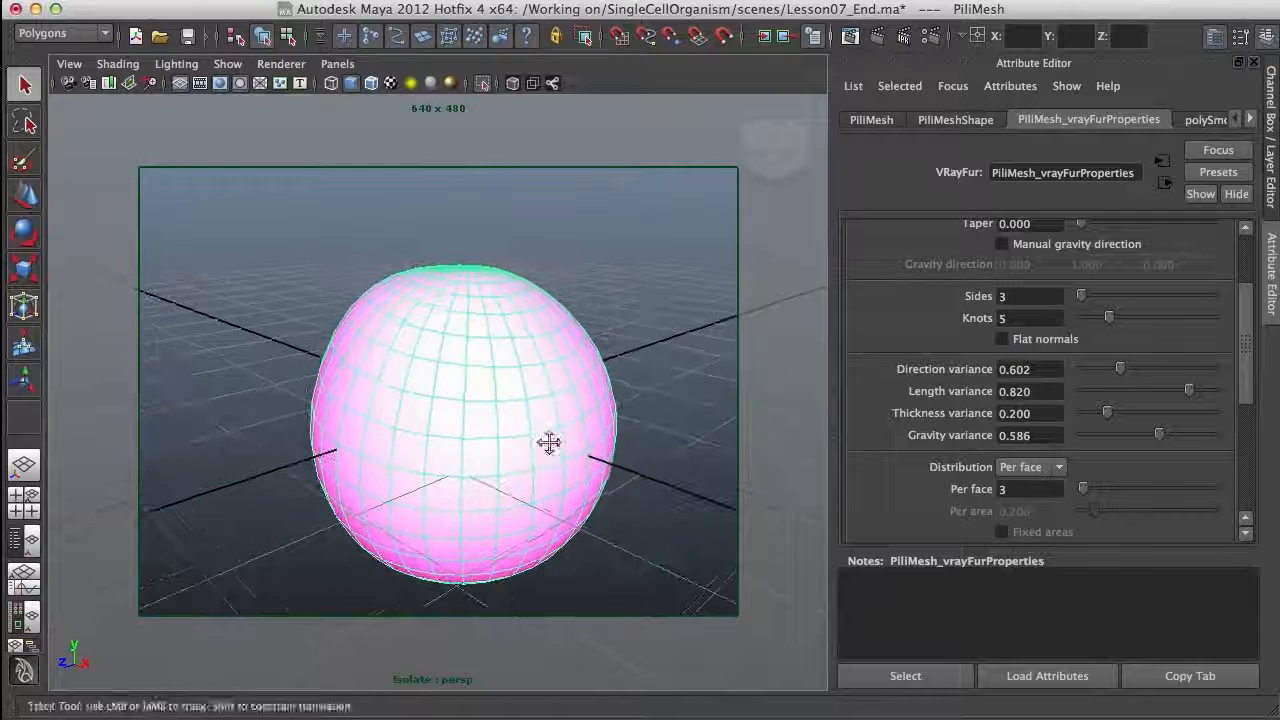
{"action": "left_click_drag", "start_coordinate": [614, 408], "coordinate": [530, 402], "text": "alt"}
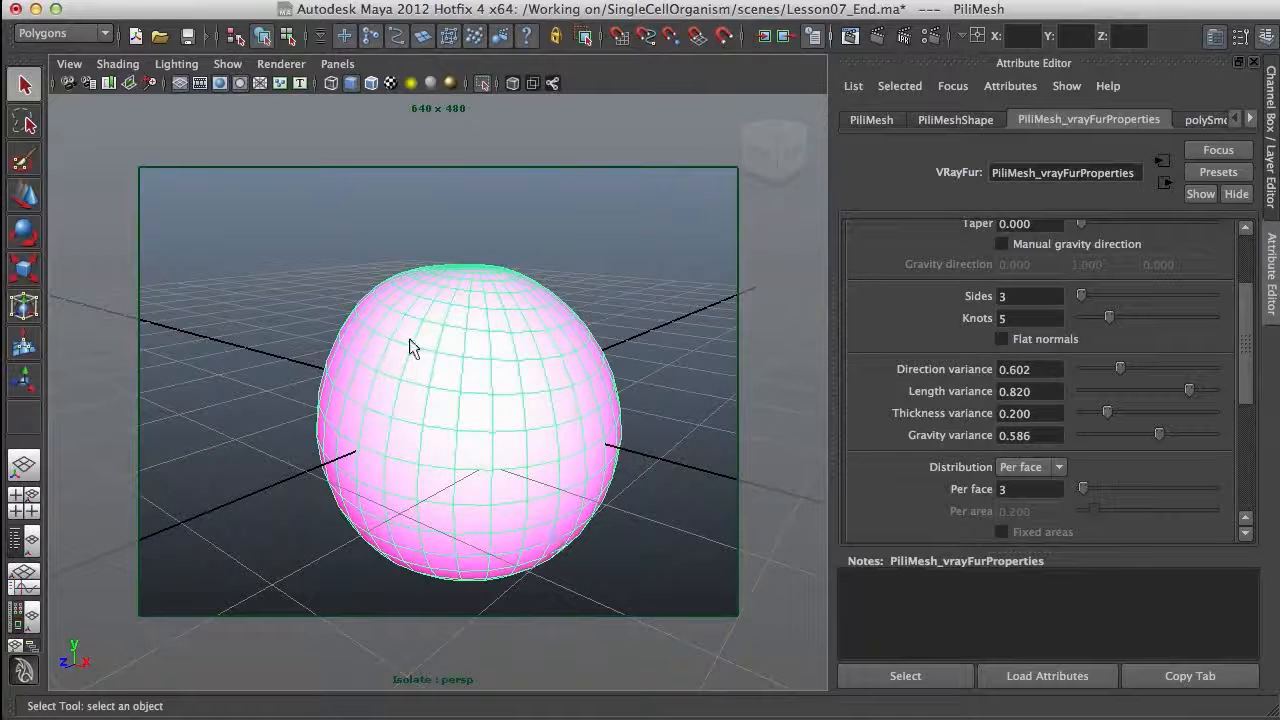
{"action": "left_click_drag", "start_coordinate": [615, 370], "coordinate": [603, 420], "text": "alt"}
{"action": "right_click_drag", "start_coordinate": [603, 420], "coordinate": [550, 387], "text": "alt"}
{"action": "middle_click_drag", "start_coordinate": [550, 387], "coordinate": [533, 369], "text": "alt"}
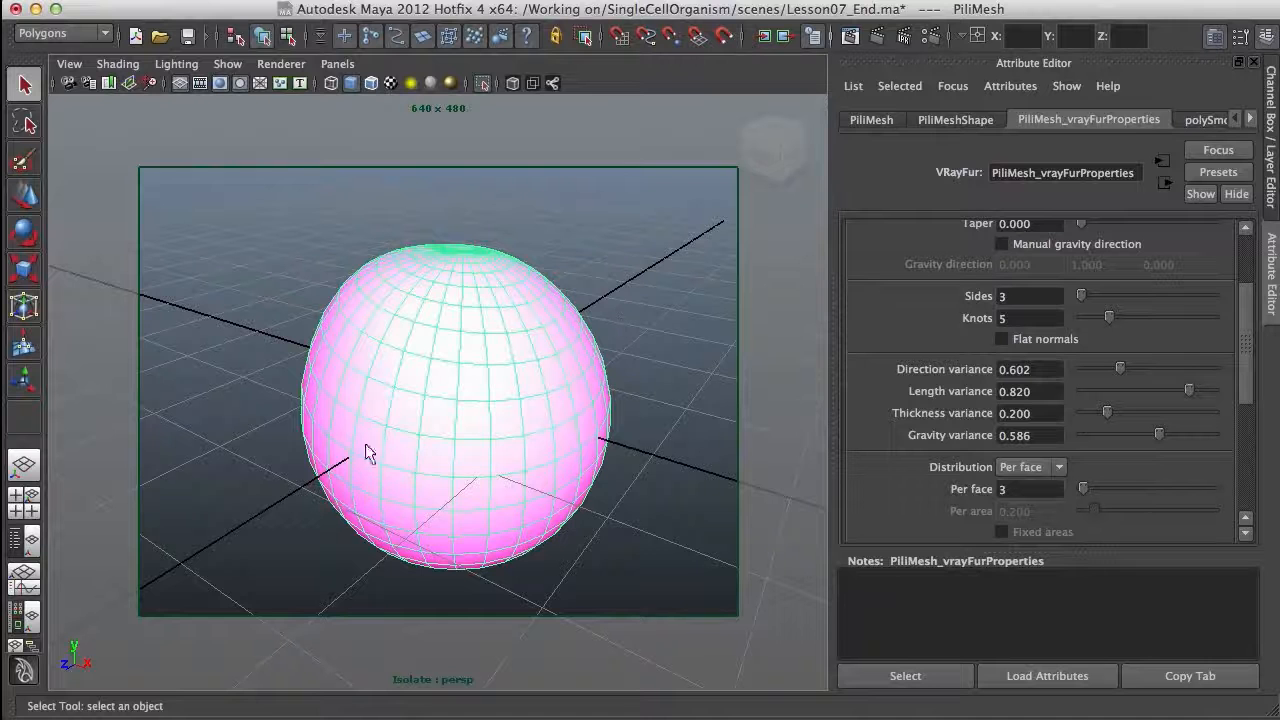
{"action": "left_click_drag", "start_coordinate": [538, 425], "coordinate": [474, 393], "text": "alt"}
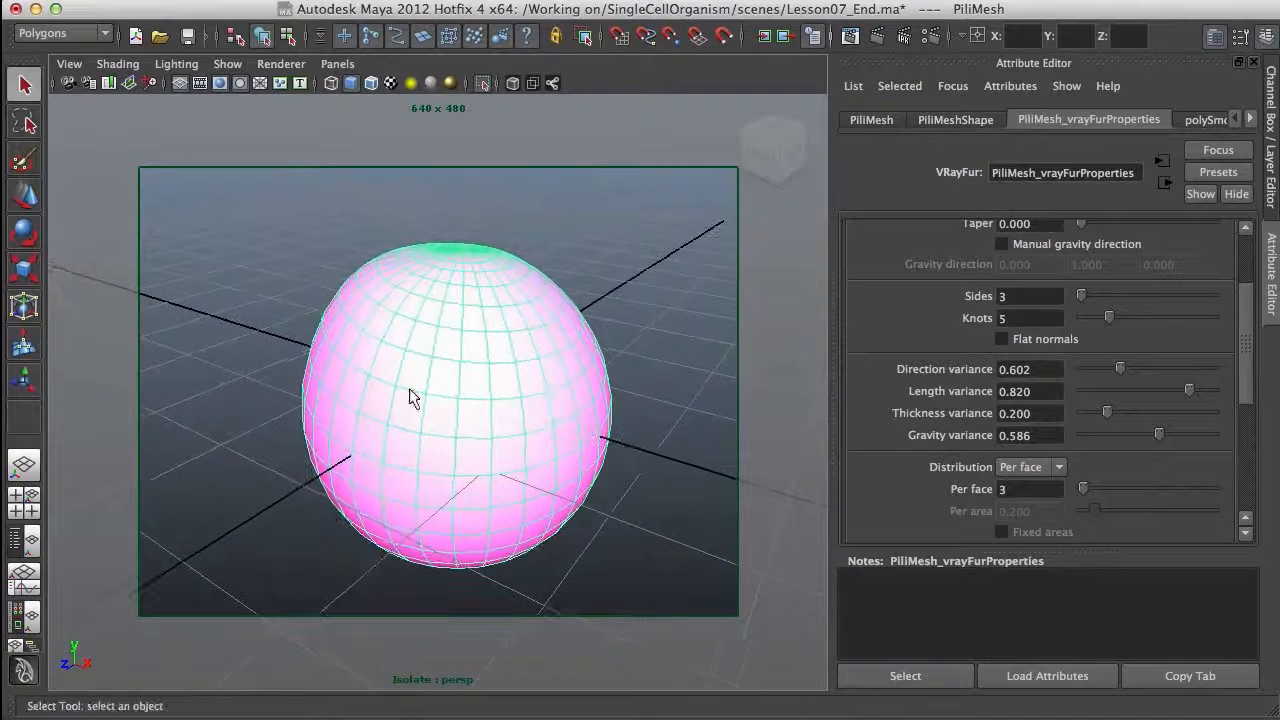
{"action": "left_click", "coordinate": [702, 370]}
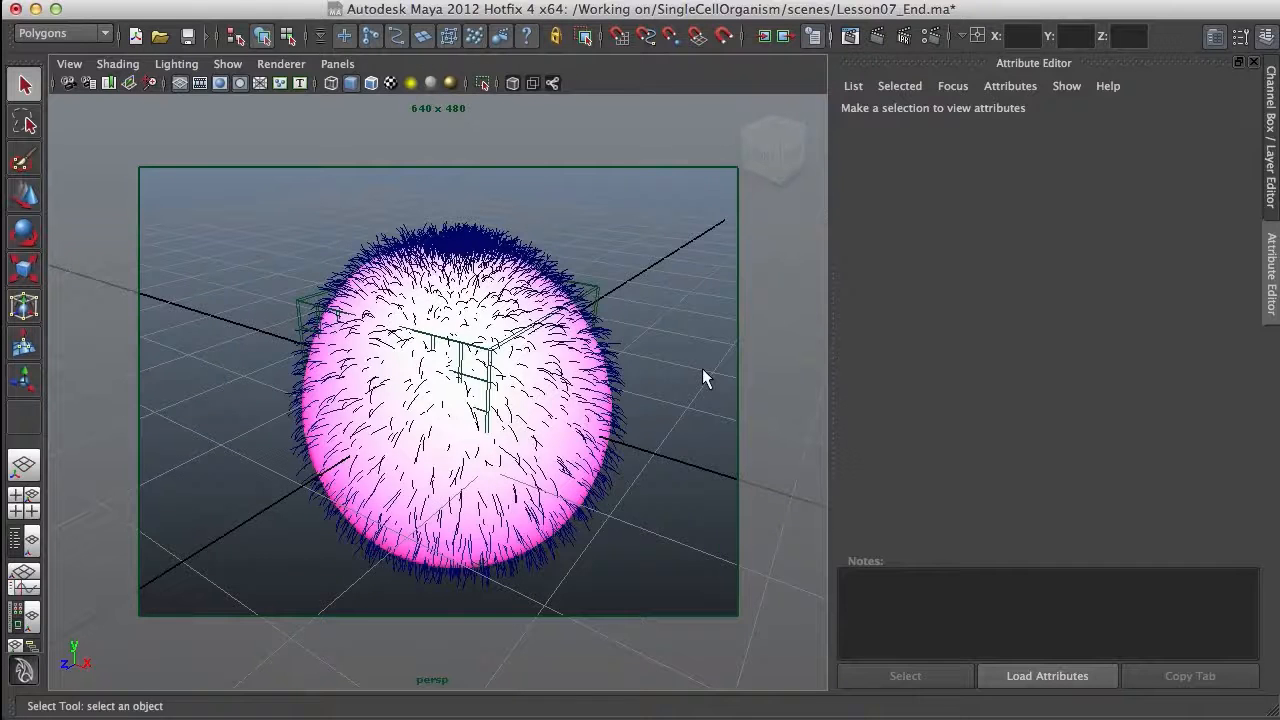
{"action": "mouse_move", "coordinate": [610, 384]}
{"action": "left_mouse_down", "text": "alt"}
{"action": "mouse_move", "coordinate": [585, 380]}
{"action": "mouse_move", "coordinate": [590, 399]}
{"action": "left_mouse_up", "text": "alt"}
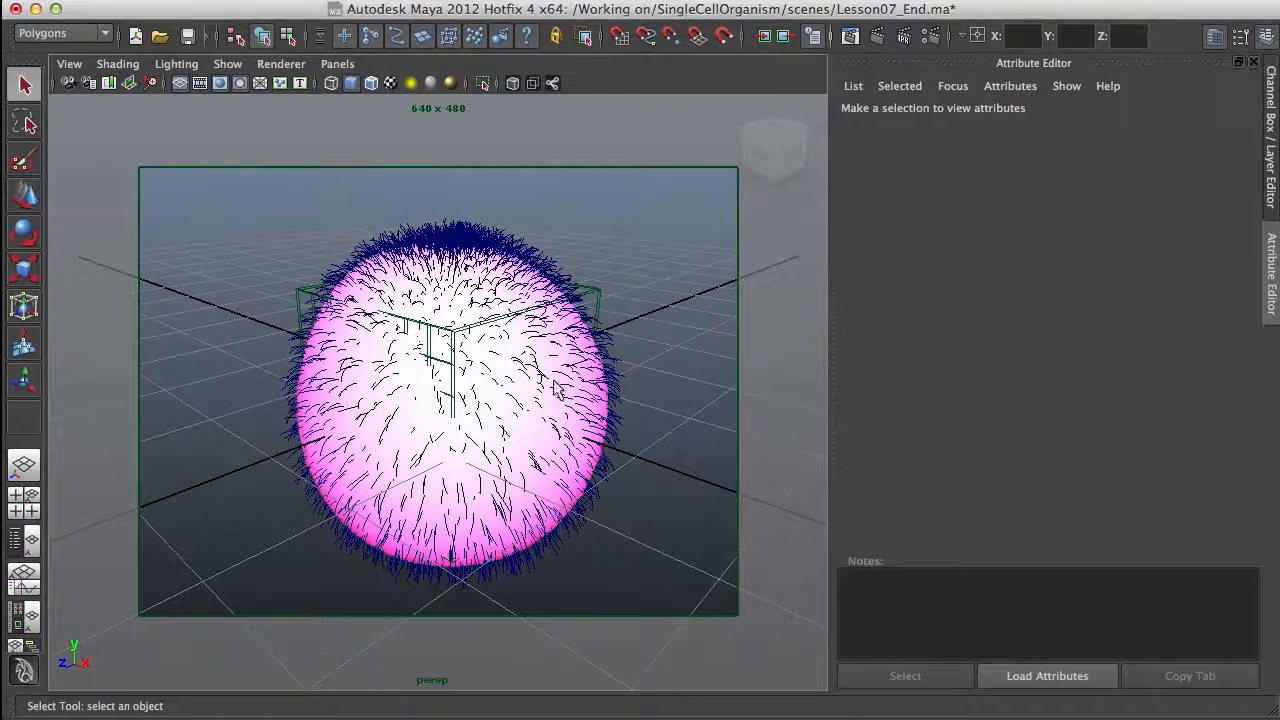
Isolate PiliMesh in the viewport again, then end the isolation and clear the selection.
{"action": "left_click", "coordinate": [553, 437]}
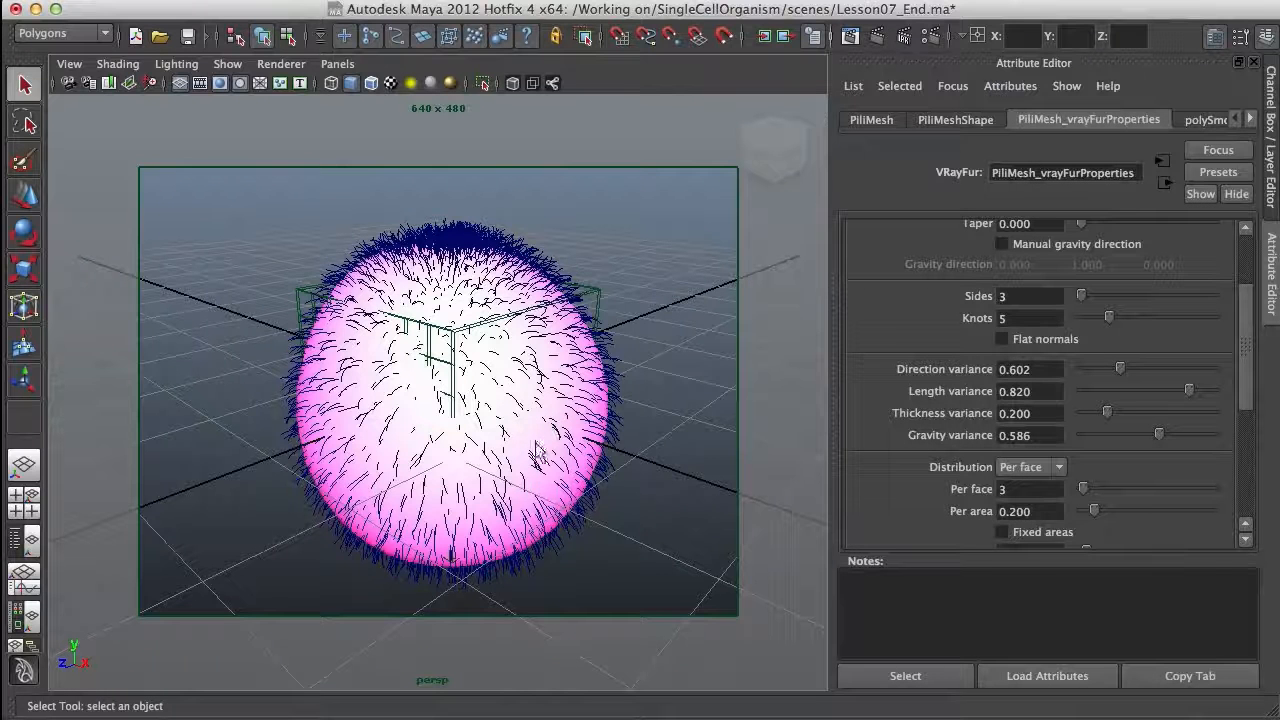
{"action": "left_click", "coordinate": [178, 64]}
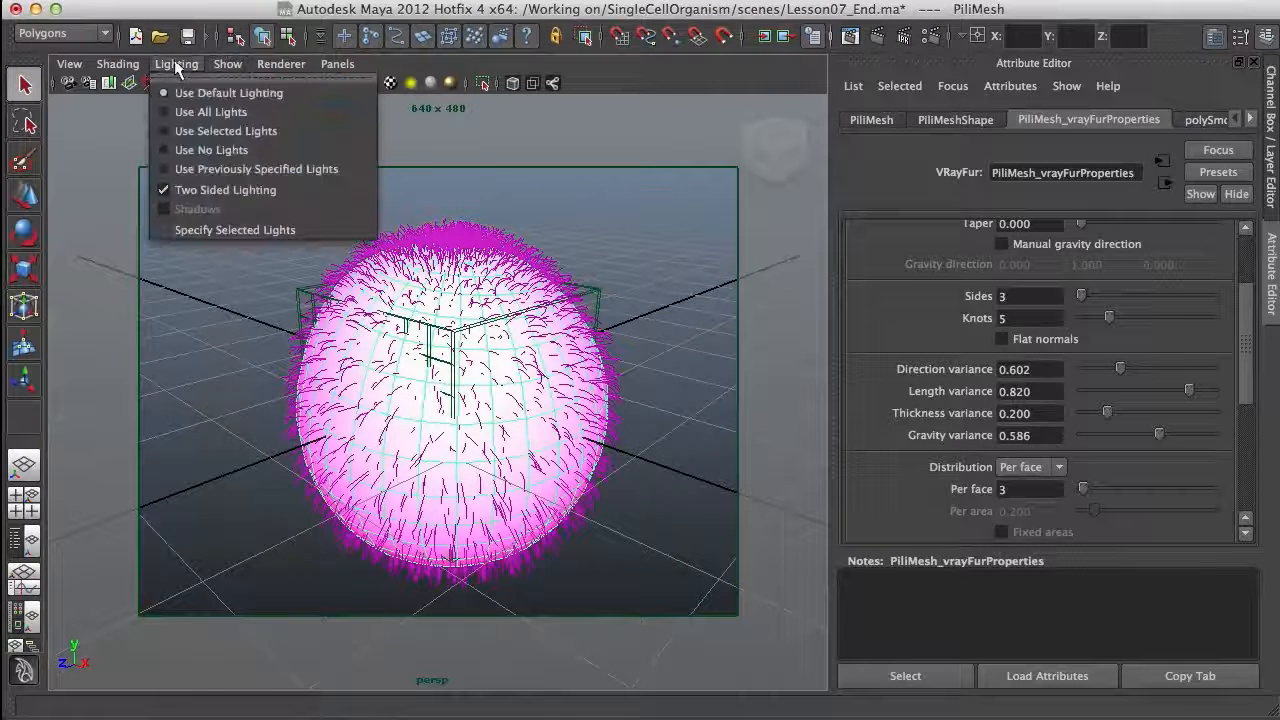
{"action": "mouse_move", "coordinate": [228, 64]}
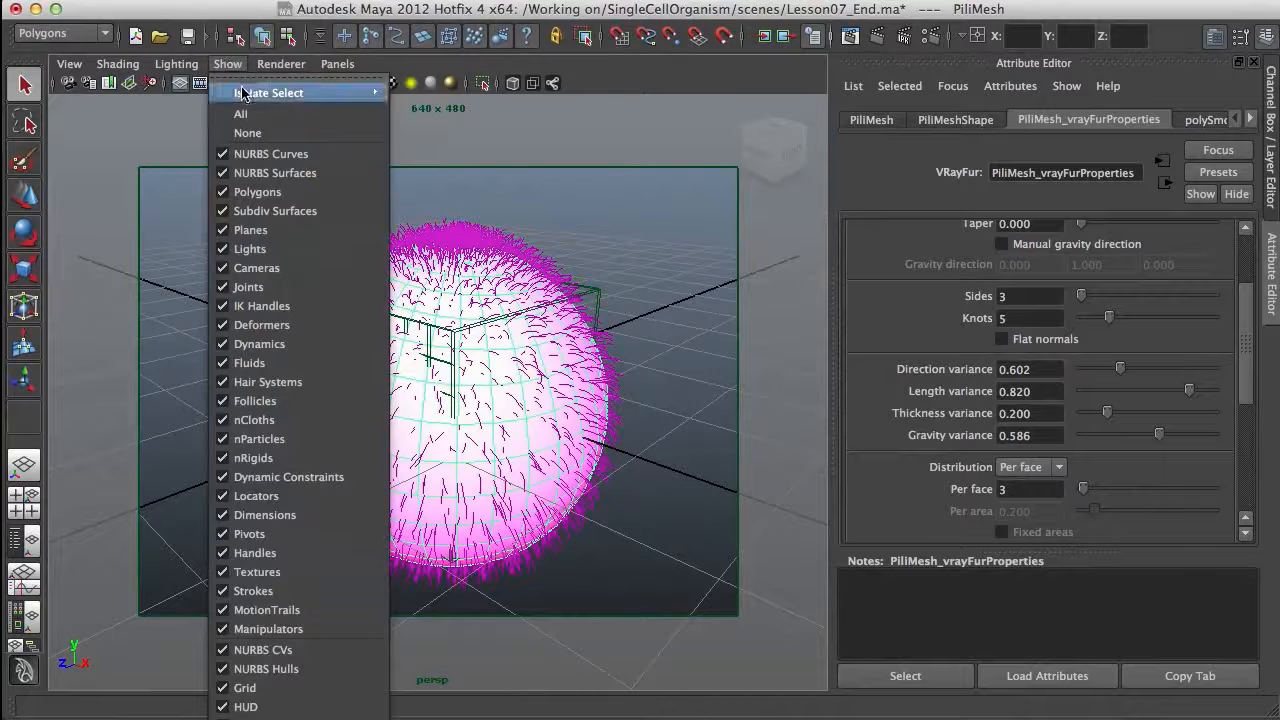
{"action": "mouse_move", "coordinate": [241, 92]}
{"action": "left_click", "coordinate": [451, 103]}
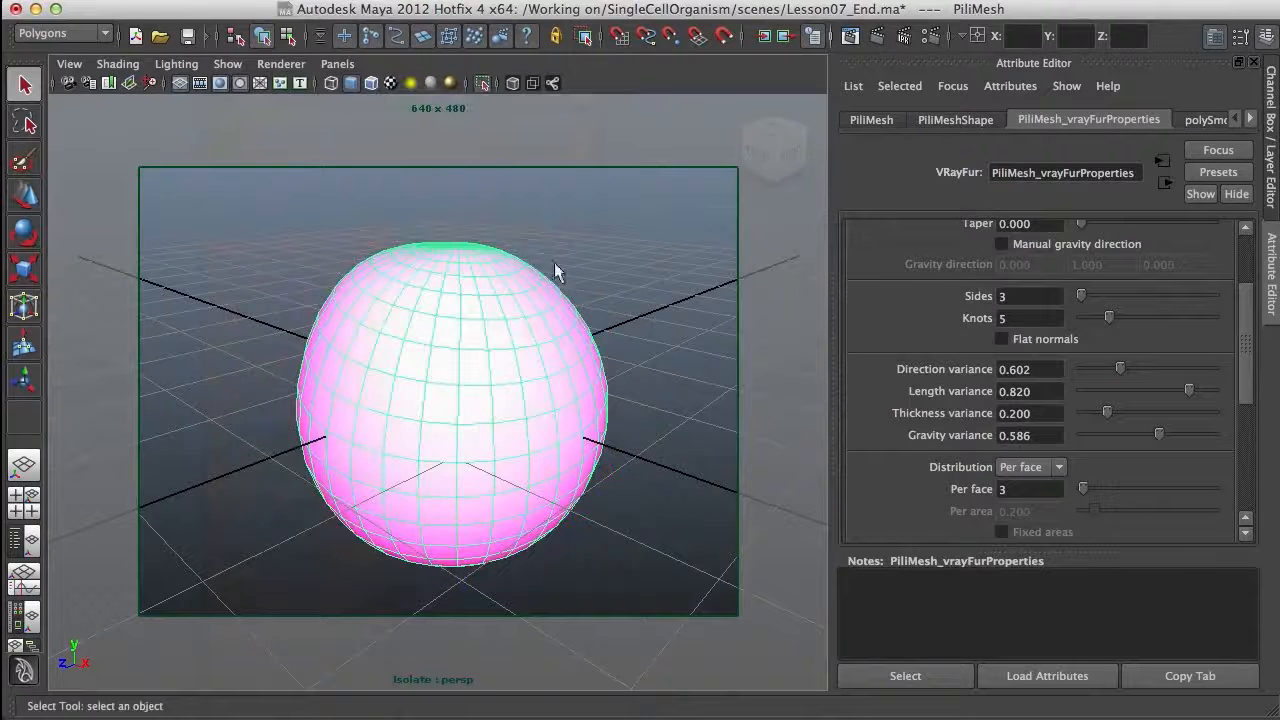
{"action": "left_click", "coordinate": [656, 313]}
{"action": "key", "text": "ctrl+1"}
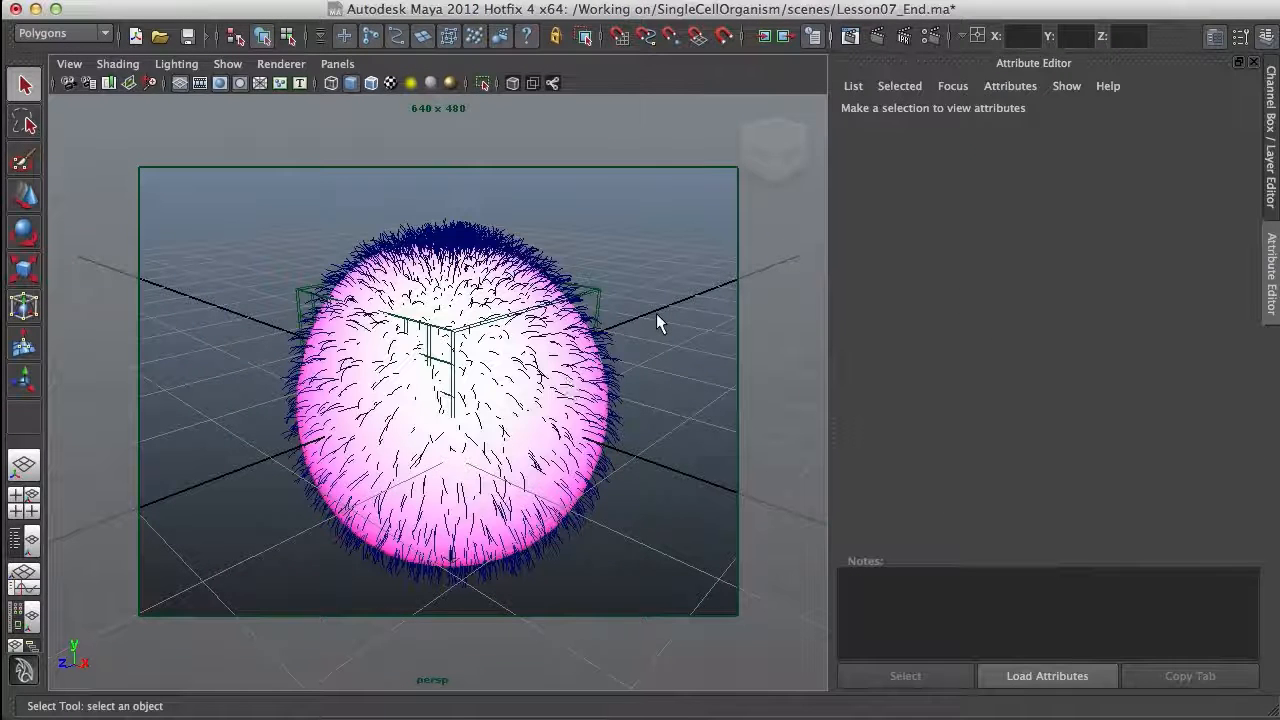
{"action": "left_click_drag", "start_coordinate": [637, 363], "coordinate": [620, 409], "text": "alt"}
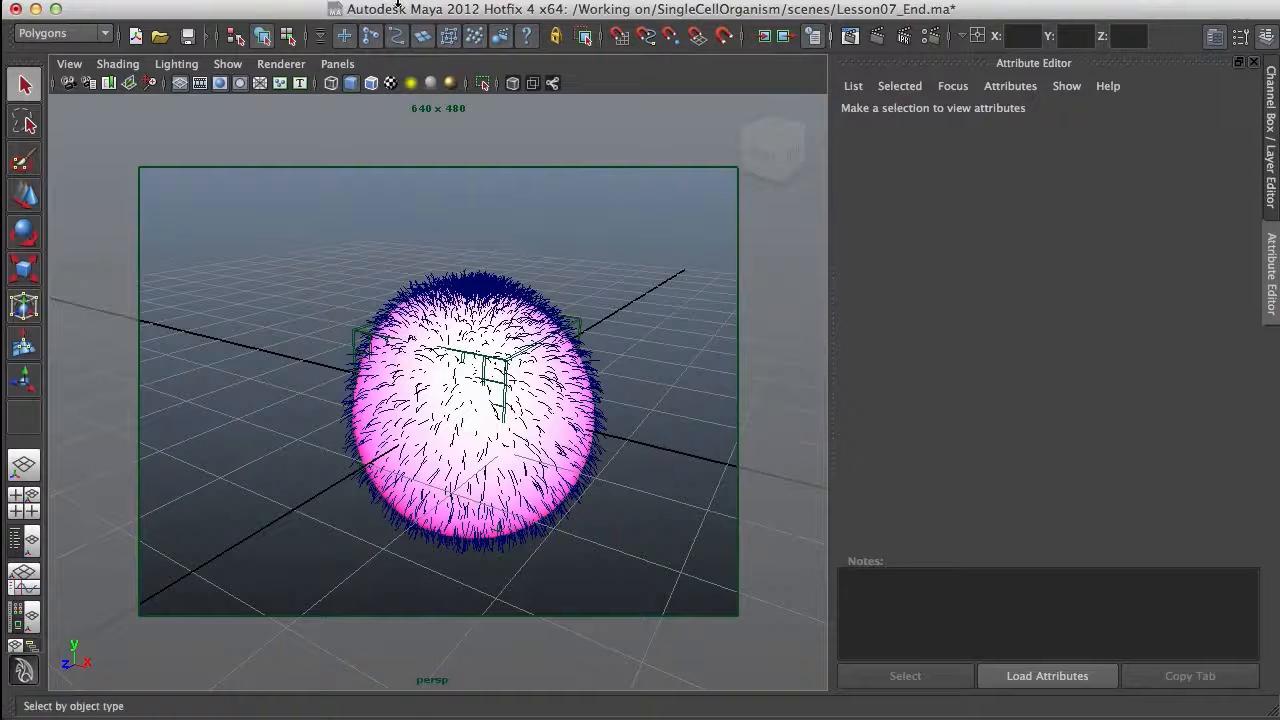
Open the Outliner and expand TheCell to reach its Nucleus and CellMembrane objects.
{"action": "left_click", "coordinate": [430, 2]}
{"action": "left_click", "coordinate": [440, 146]}
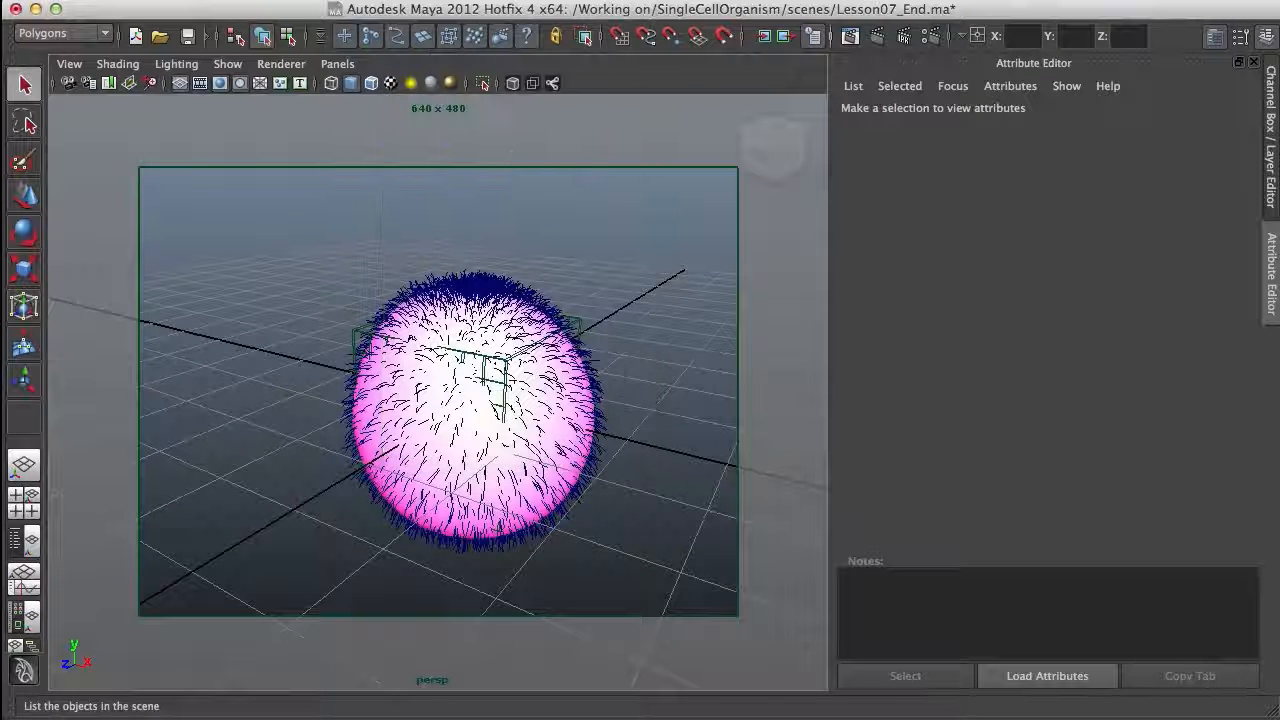
{"action": "left_click_drag", "start_coordinate": [1014, 127], "coordinate": [743, 49]}
{"action": "left_click", "coordinate": [640, 58]}
{"action": "left_click", "coordinate": [659, 237]}
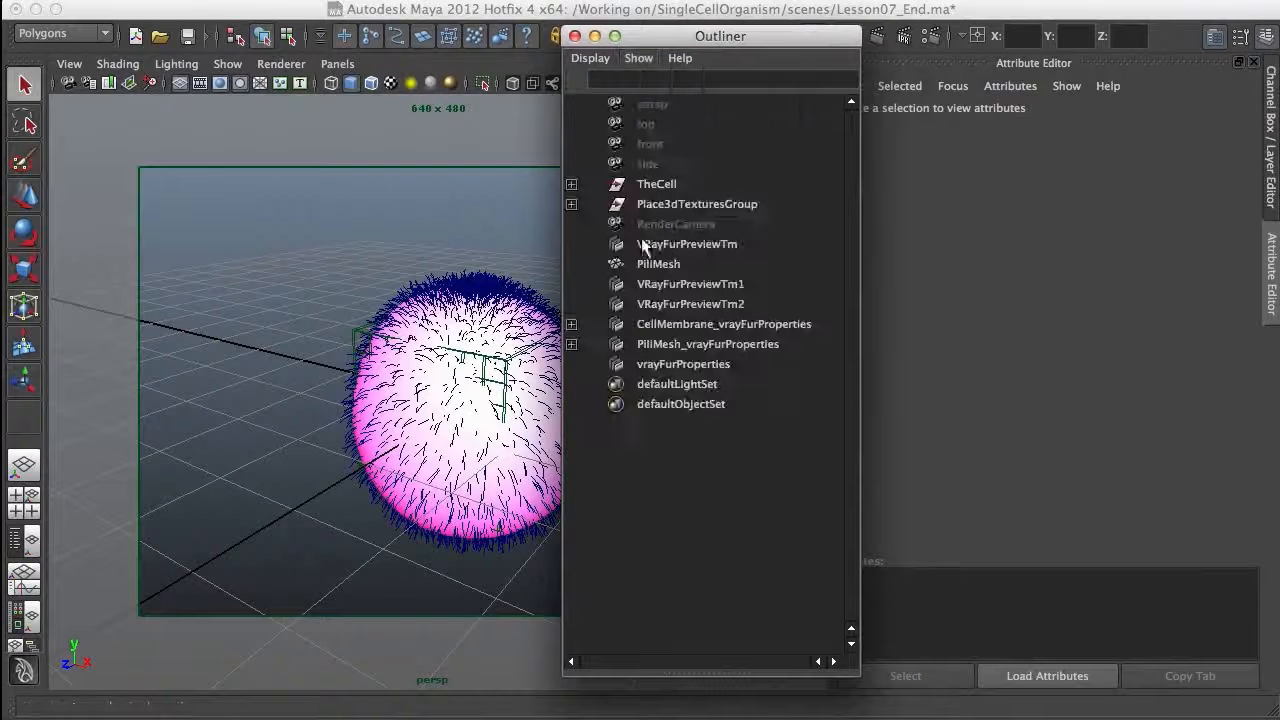
{"action": "left_click", "coordinate": [571, 184]}
{"action": "left_click", "coordinate": [686, 204]}
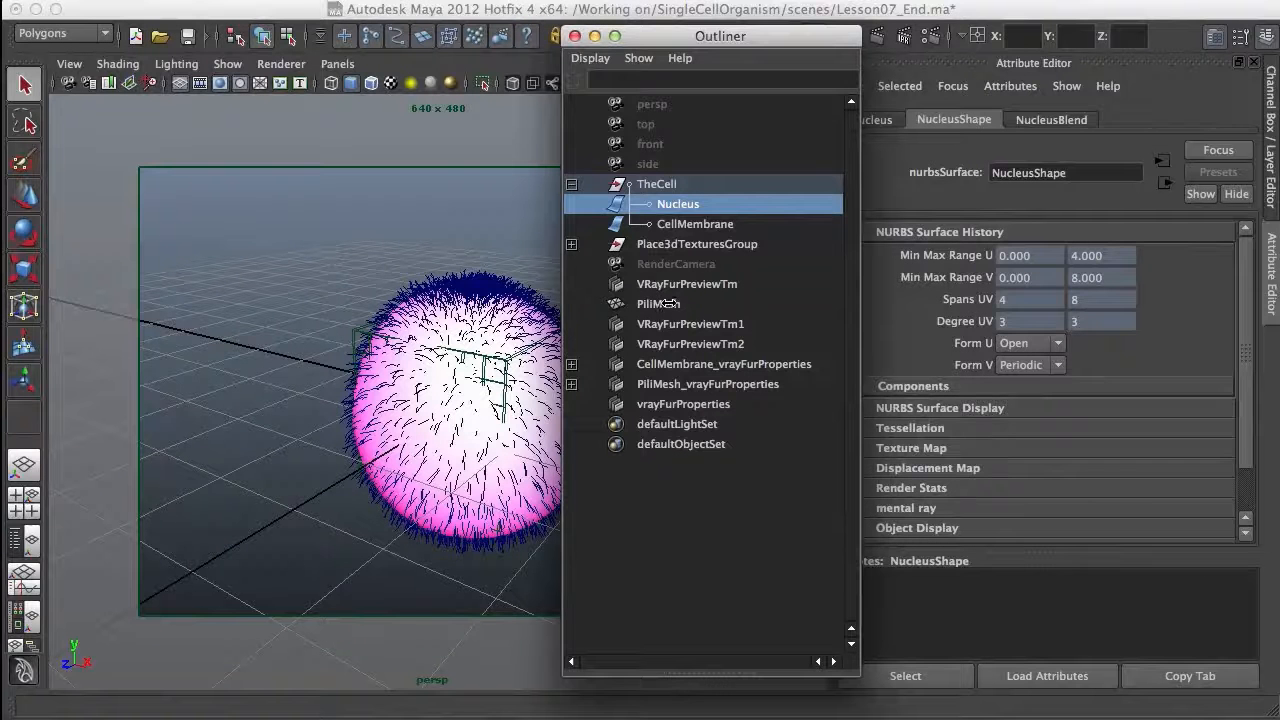
Group PiliMesh and CellMembrane together, and move the Outliner clear of the viewport.
{"action": "left_click", "coordinate": [665, 304]}
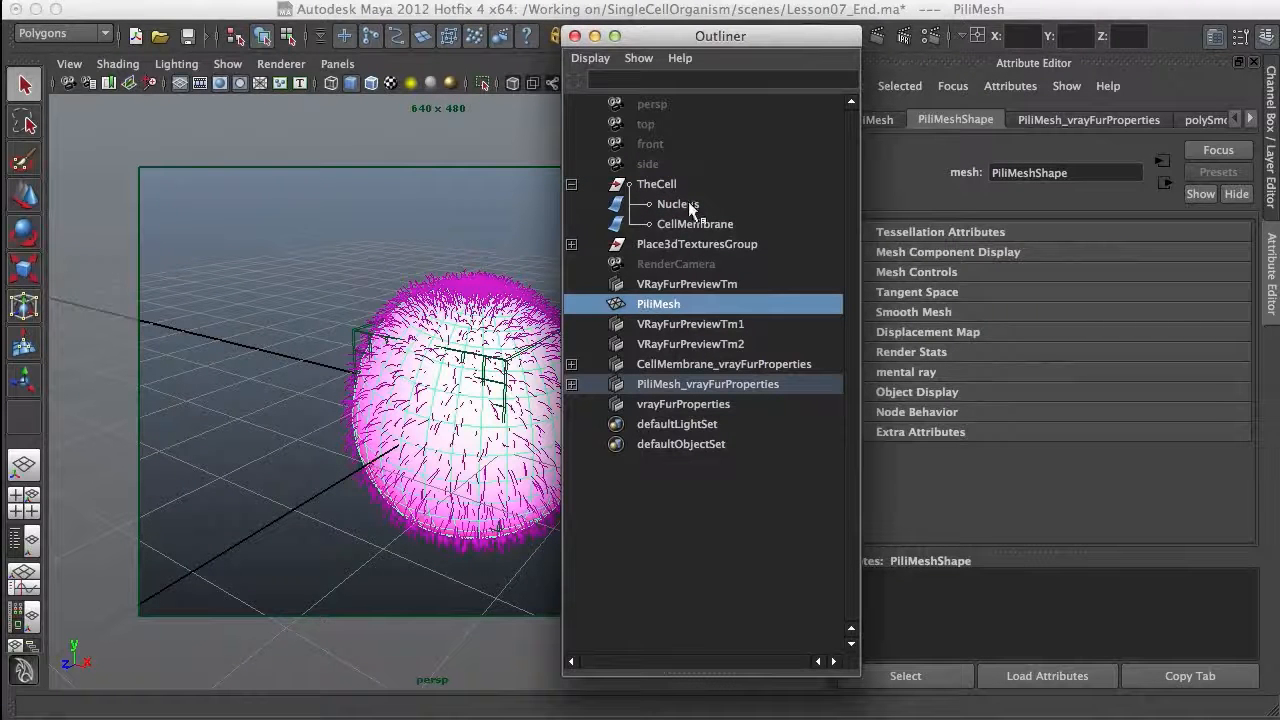
{"action": "left_click", "coordinate": [704, 223], "text": "ctrl"}
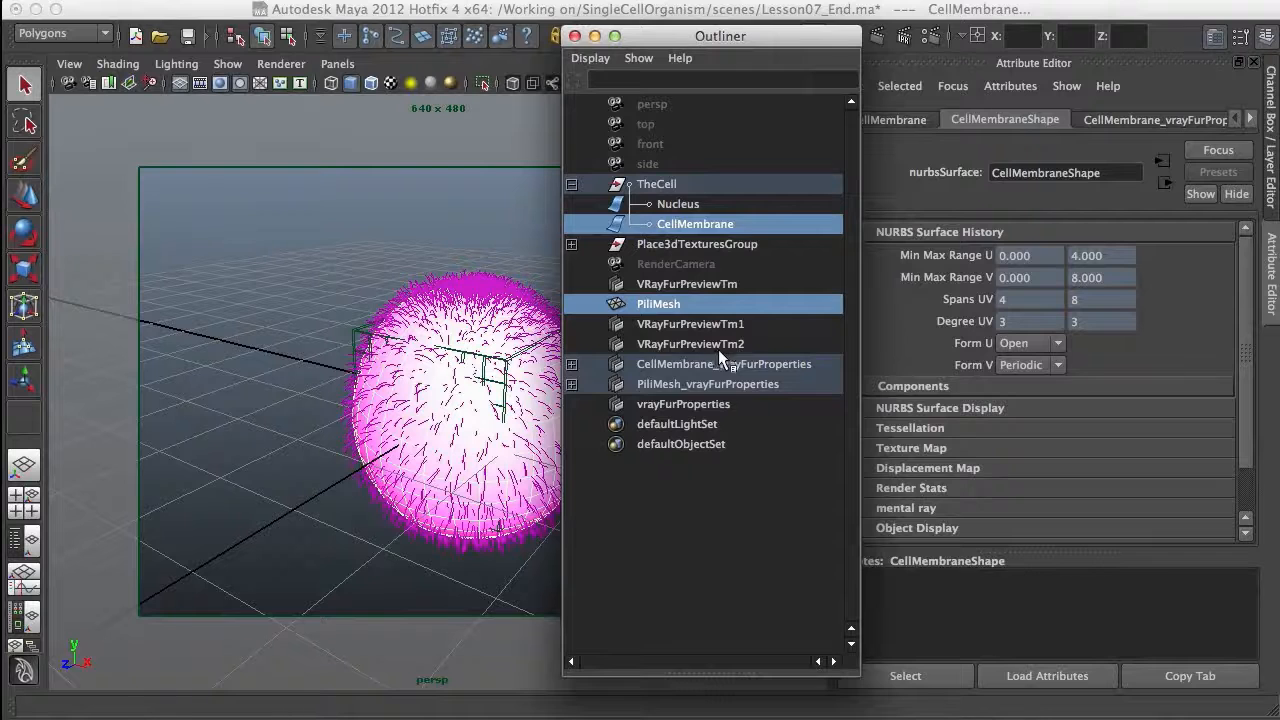
{"action": "key", "text": "ctrl+g"}
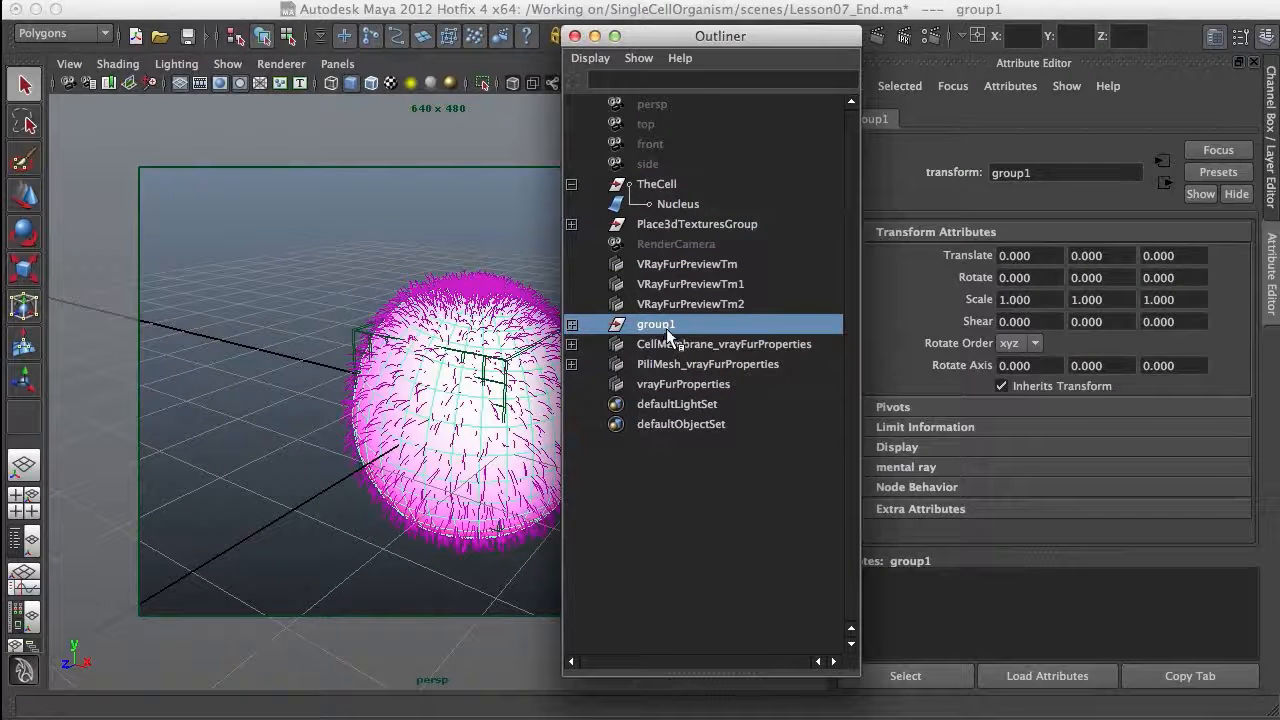
{"action": "left_click_drag", "start_coordinate": [770, 36], "coordinate": [1216, 14]}
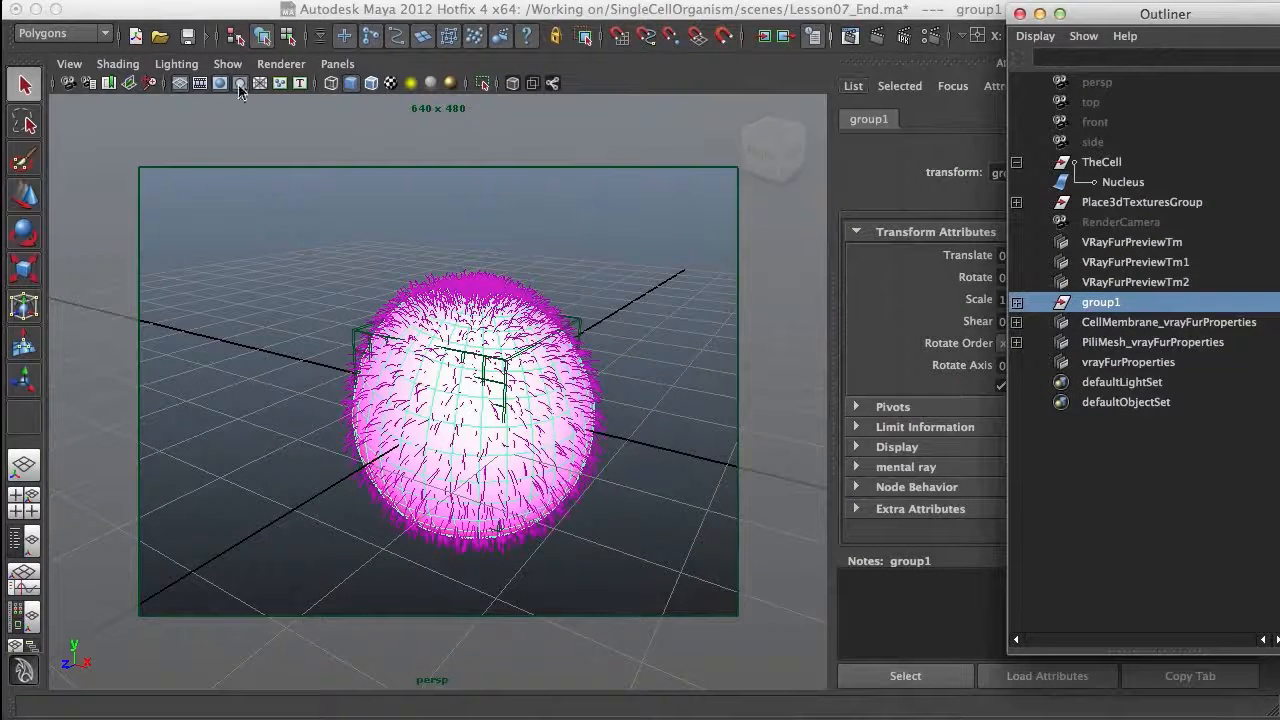
Look through RenderCamera and rotate the membrane and pili group to about 78.6, 33.2 and -0.7 degrees.
{"action": "left_click", "coordinate": [340, 64]}
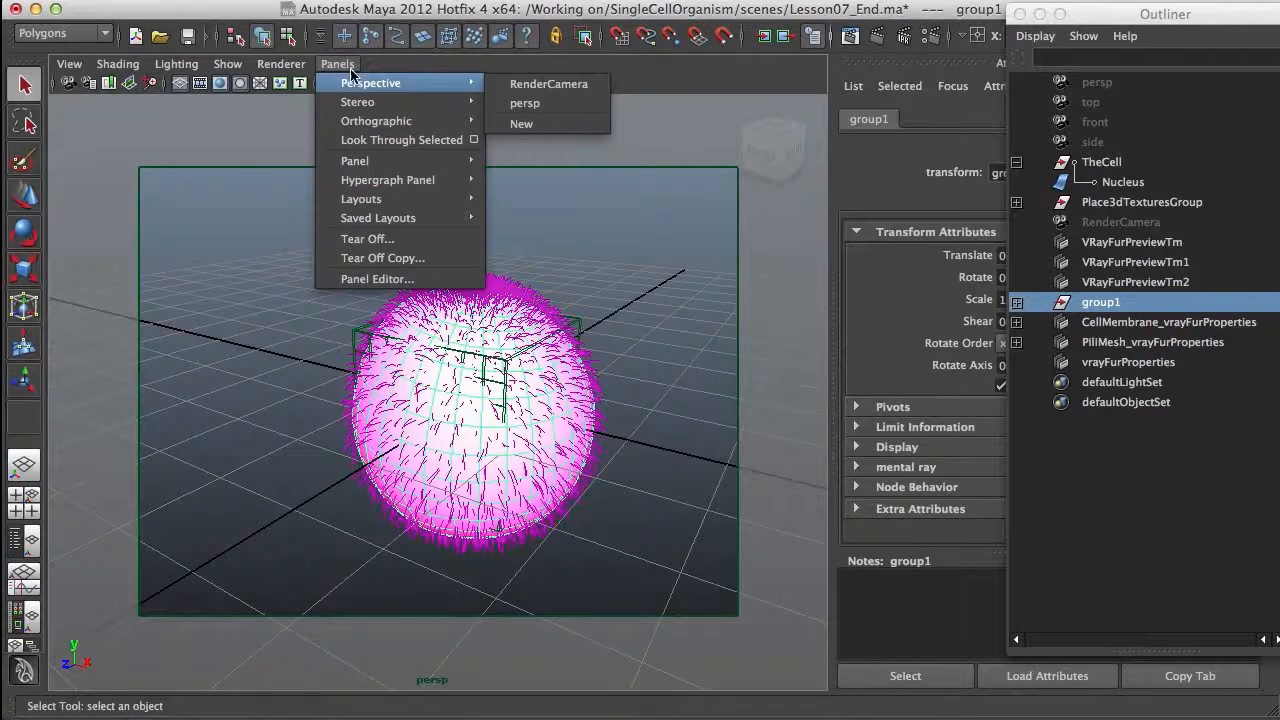
{"action": "left_click", "coordinate": [546, 84]}
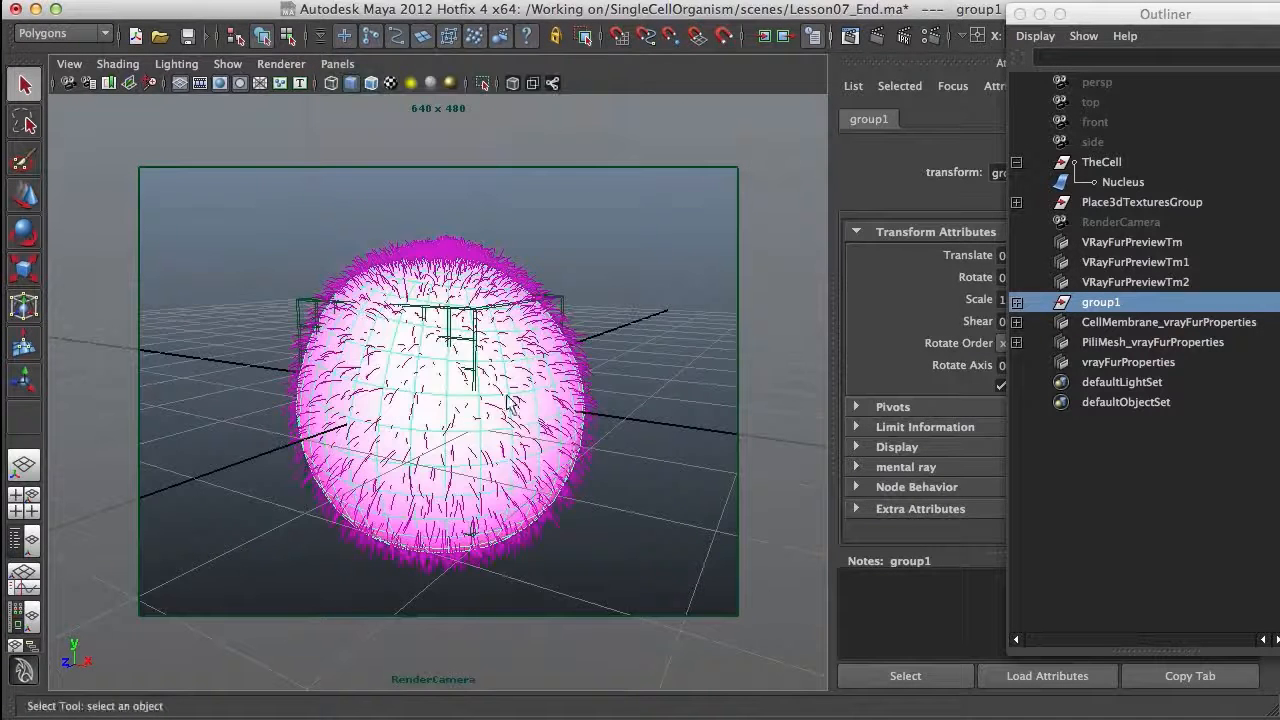
{"action": "key", "text": "e"}
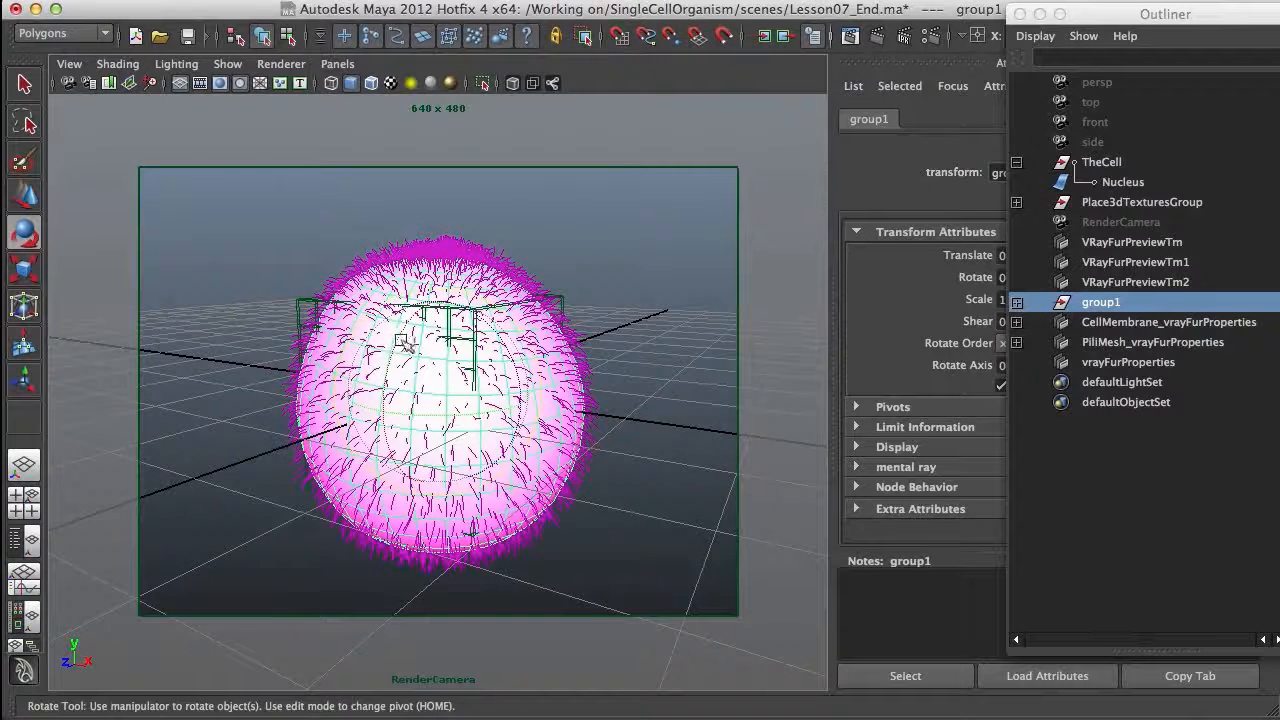
{"action": "left_click_drag", "start_coordinate": [410, 344], "coordinate": [464, 380]}
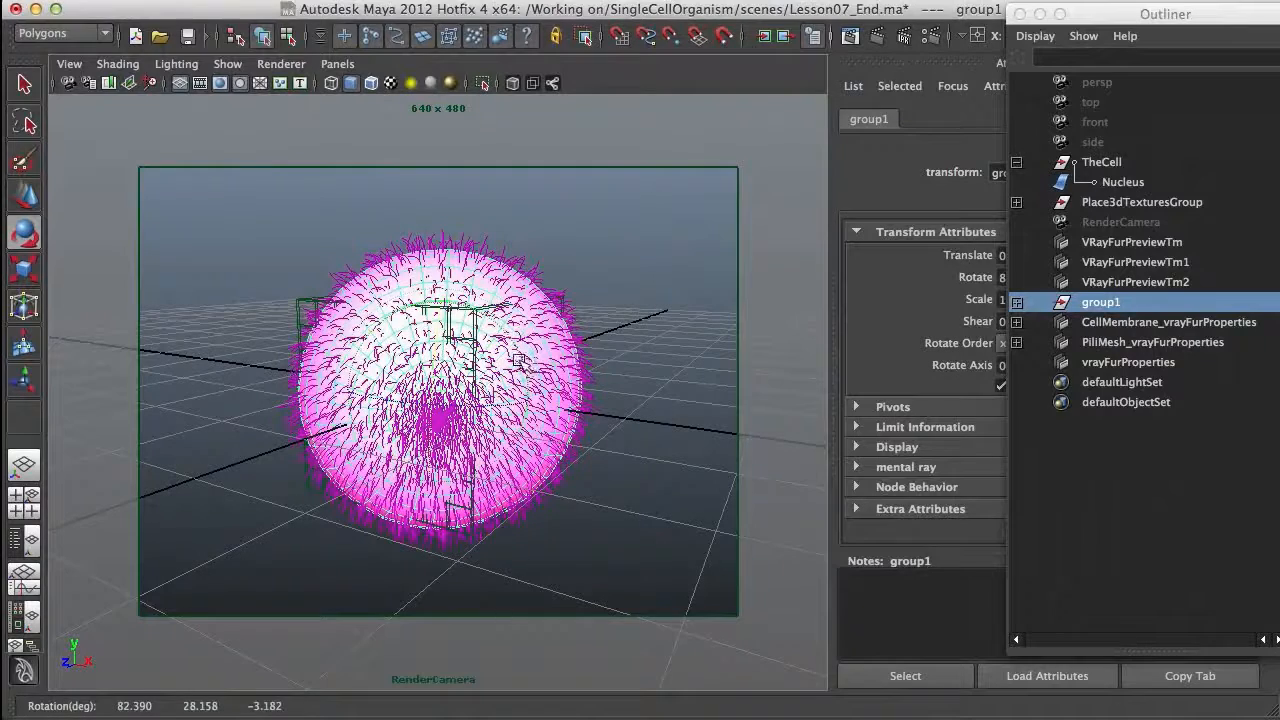
{"action": "left_click_drag", "start_coordinate": [512, 345], "coordinate": [512, 402]}
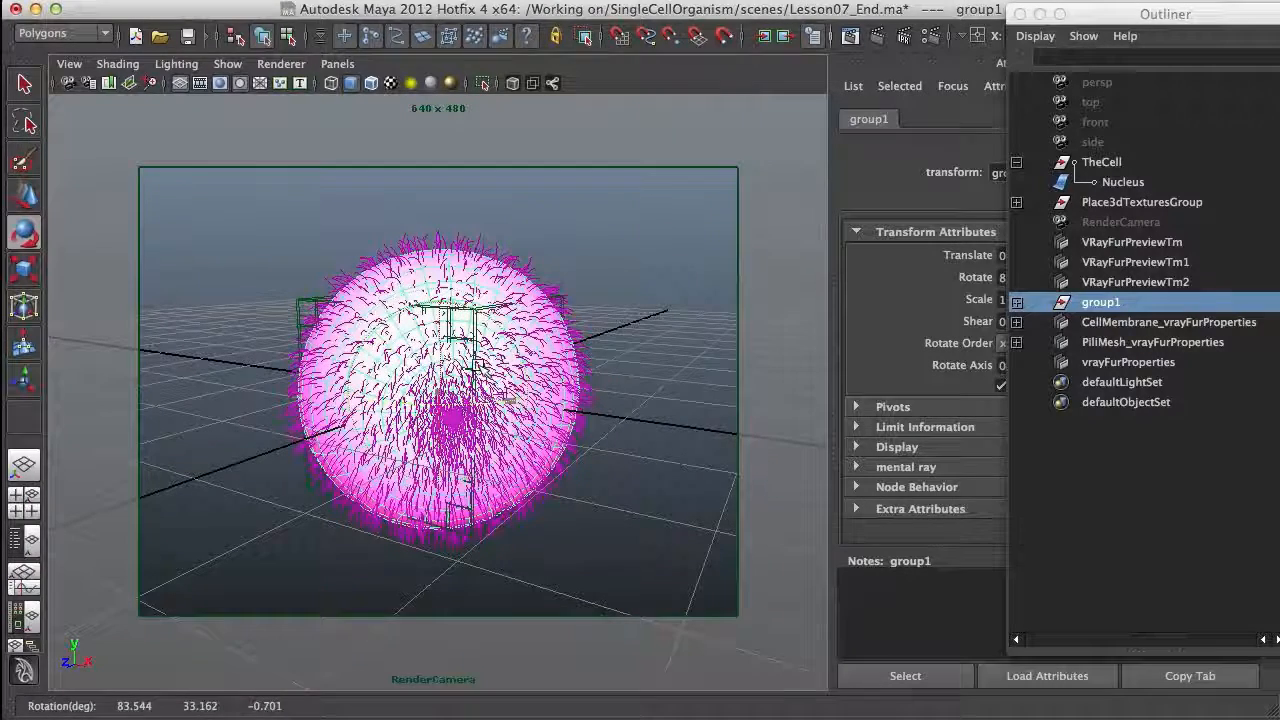
{"action": "left_click_drag", "start_coordinate": [438, 350], "coordinate": [452, 339]}
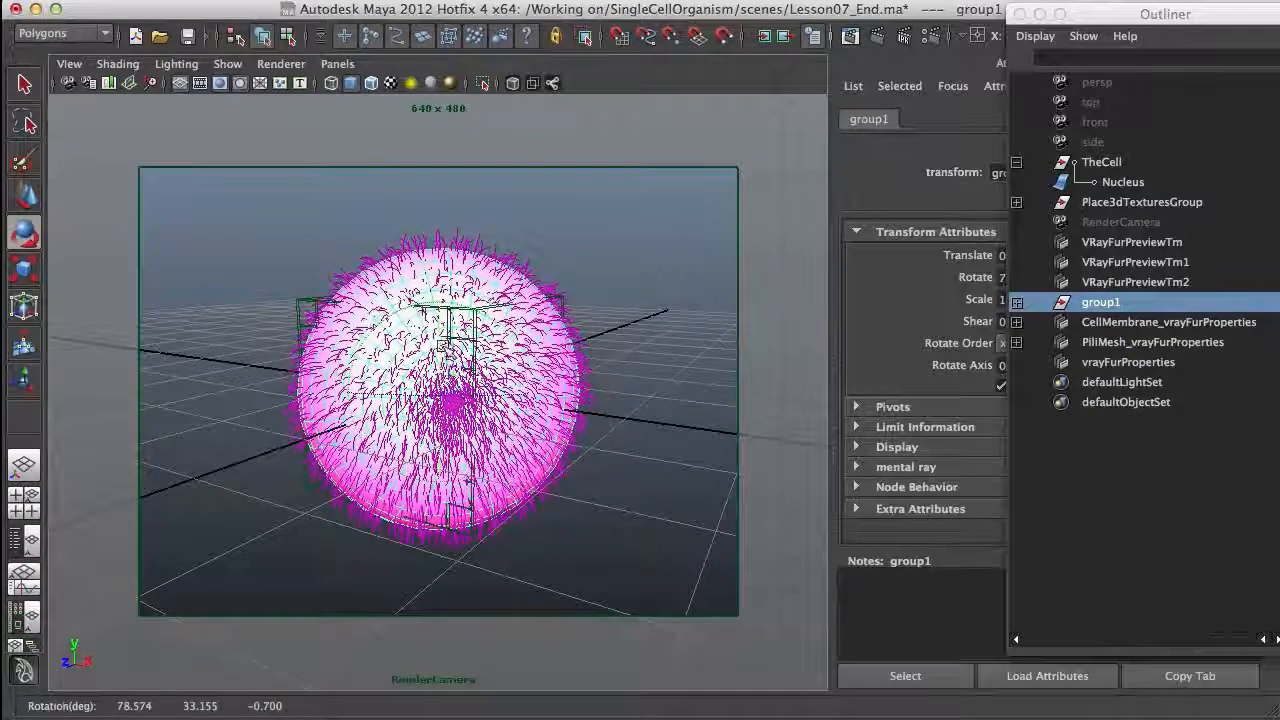
Close the Outliner, keep the existing image in the Render View and redo the V-Ray render.
{"action": "left_click", "coordinate": [849, 36]}
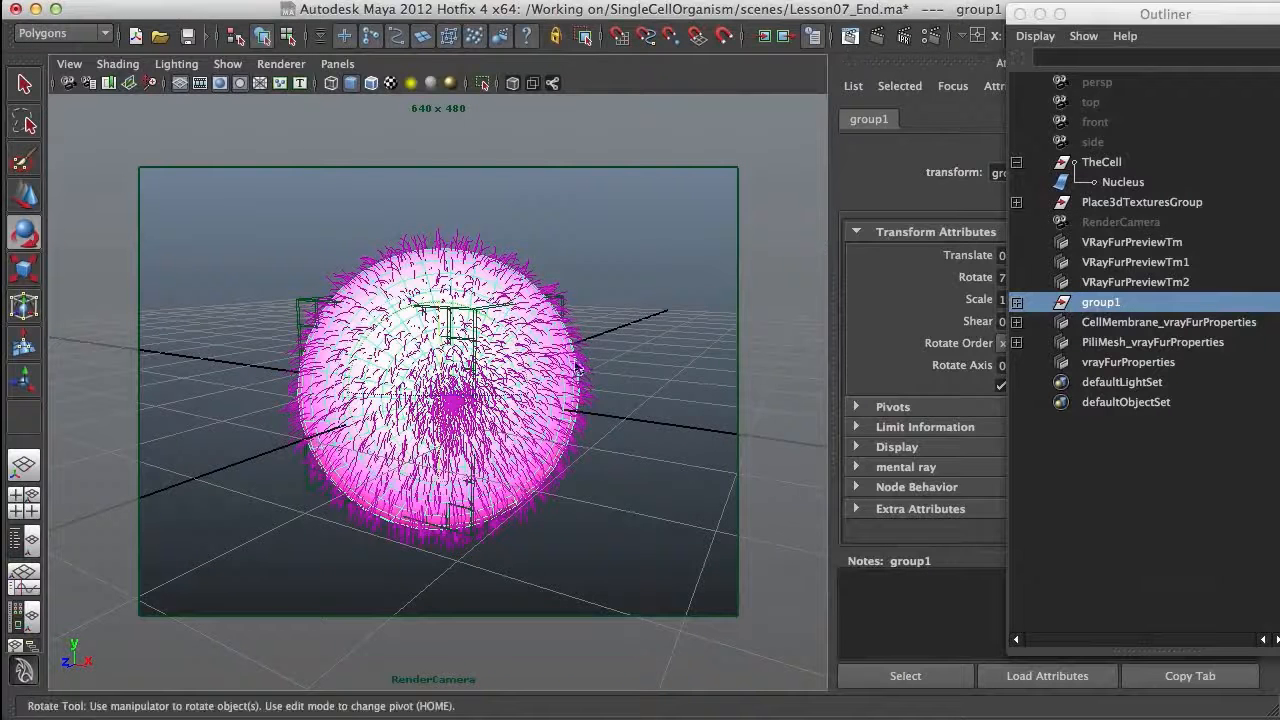
{"action": "left_click", "coordinate": [1019, 14]}
{"action": "left_click_drag", "start_coordinate": [713, 56], "coordinate": [700, 53]}
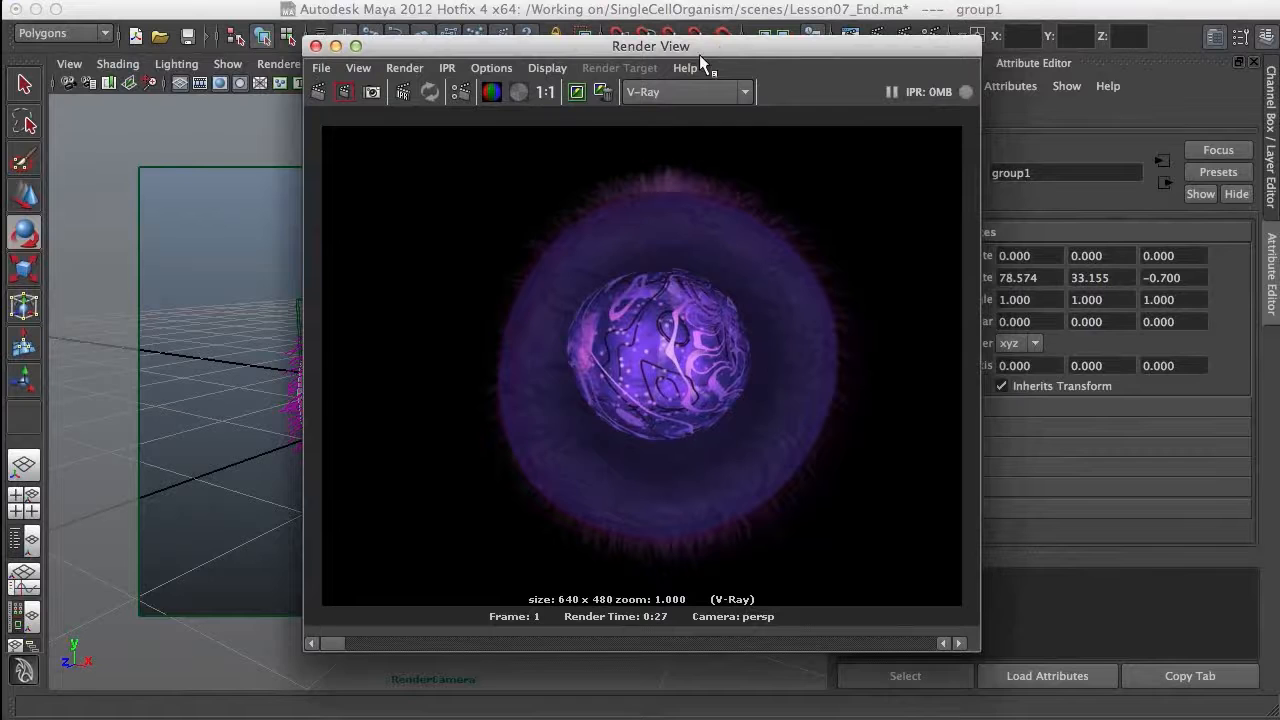
{"action": "left_click", "coordinate": [582, 99]}
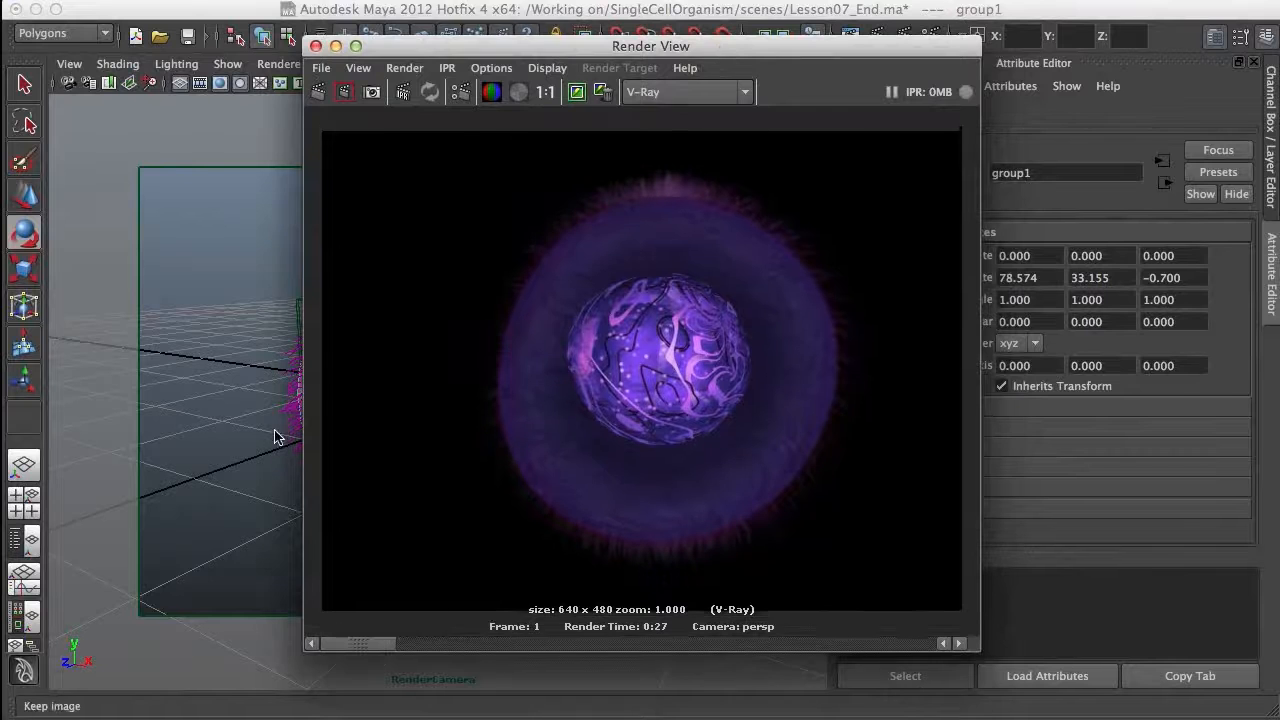
{"action": "left_click", "coordinate": [318, 93]}
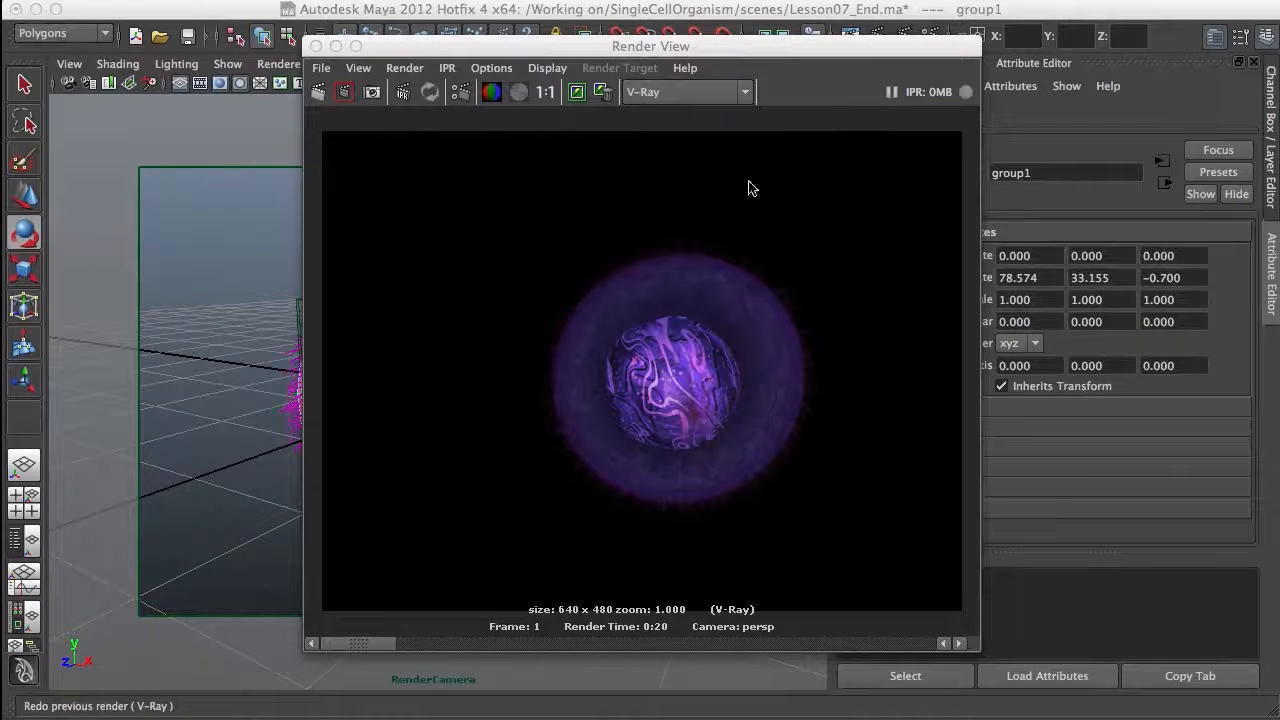
{"action": "left_click", "coordinate": [652, 260]}
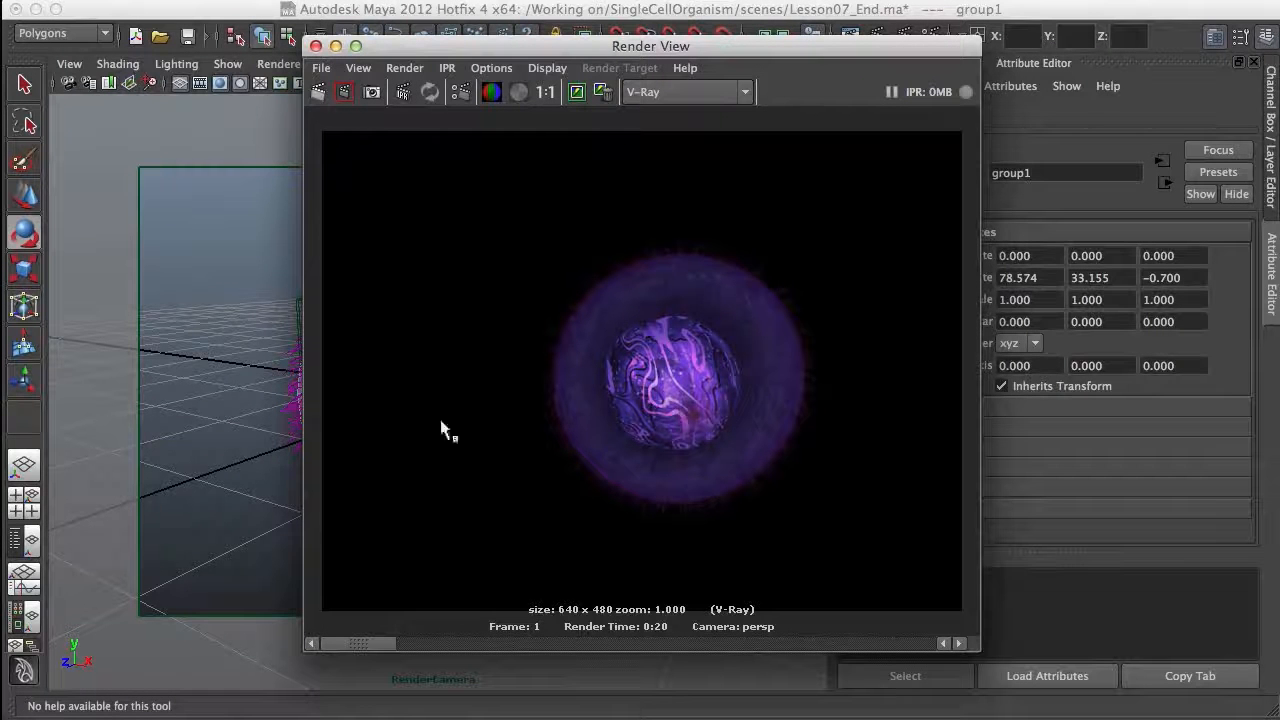
Clear the group selection, view the cell through the persp camera and overlay the wireframe on the shaded model.
{"action": "left_click_drag", "start_coordinate": [808, 52], "coordinate": [1270, 510]}
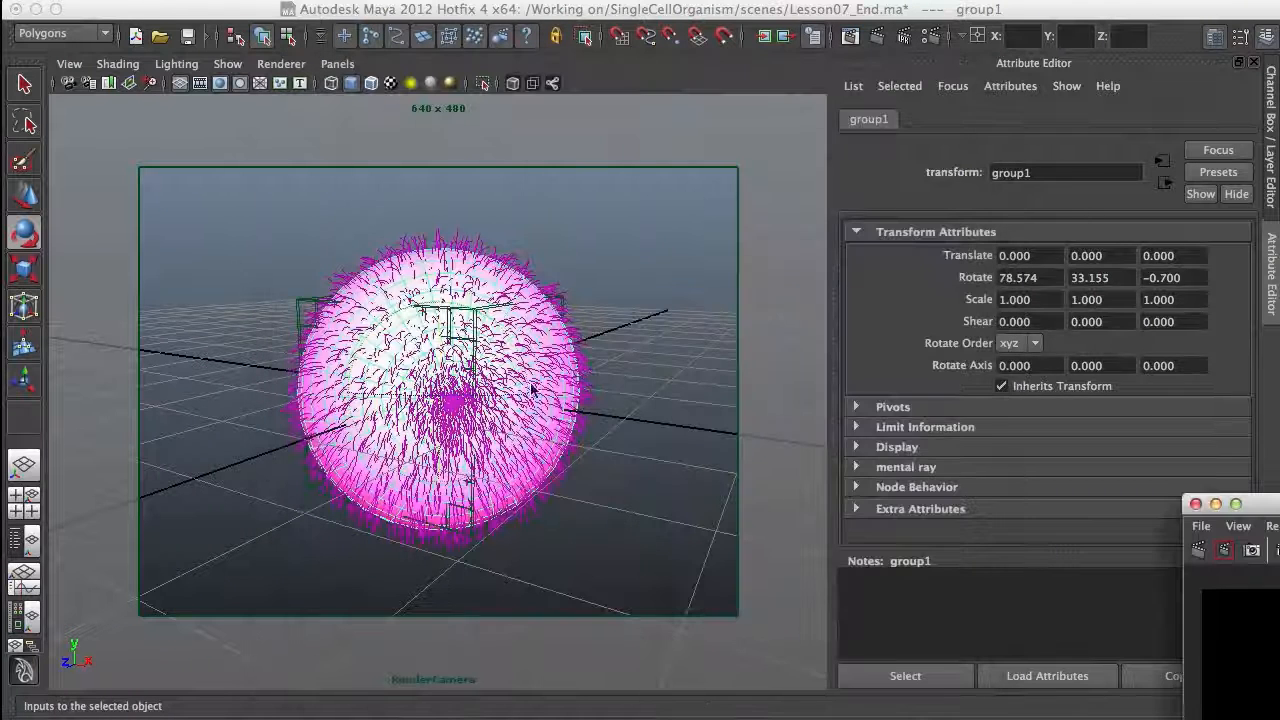
{"action": "left_click", "coordinate": [657, 422]}
{"action": "left_click", "coordinate": [345, 66]}
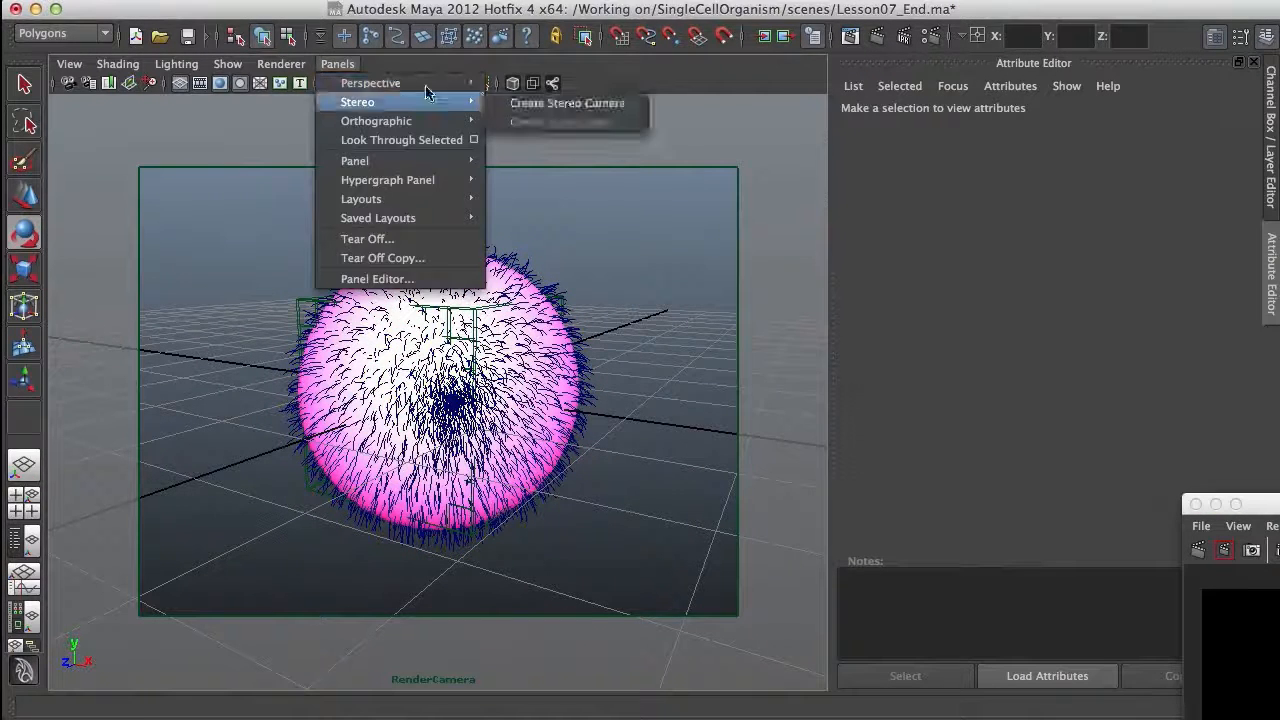
{"action": "mouse_move", "coordinate": [470, 86]}
{"action": "left_click", "coordinate": [528, 103]}
{"action": "left_click_drag", "start_coordinate": [686, 338], "coordinate": [595, 451], "text": "alt"}
{"action": "right_click_drag", "start_coordinate": [425, 352], "coordinate": [512, 352], "text": "alt"}
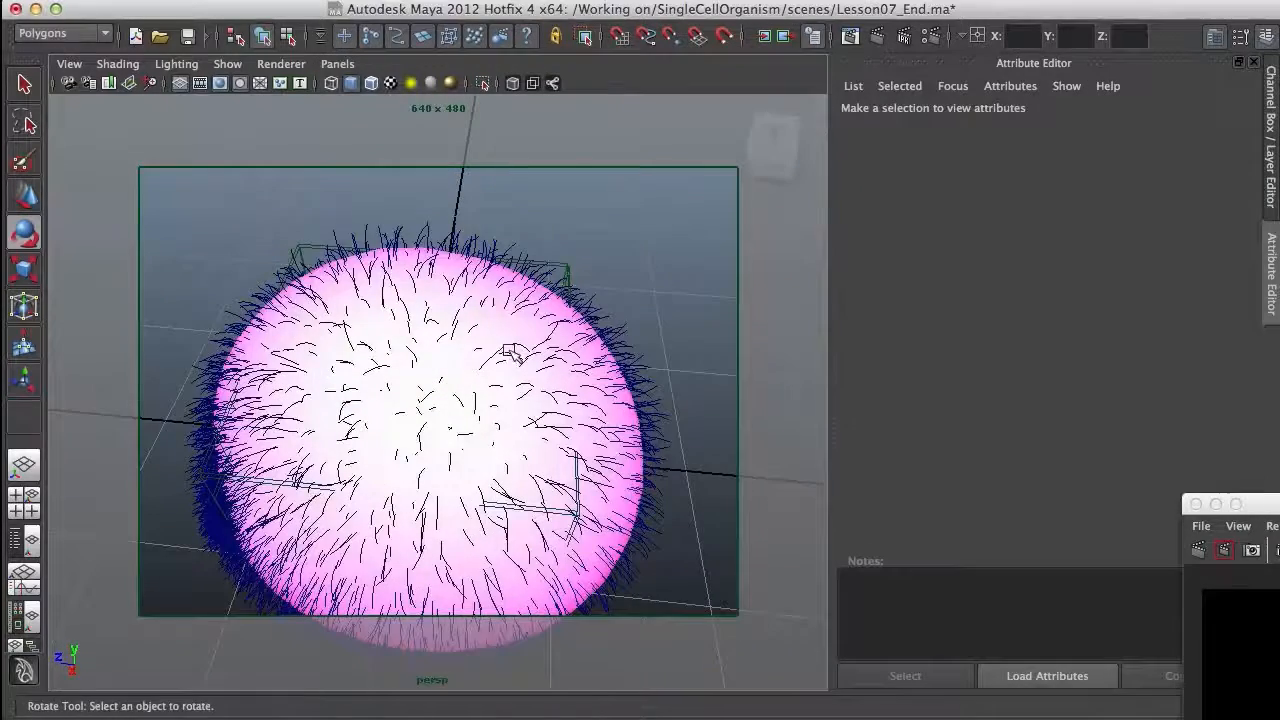
{"action": "left_click", "coordinate": [371, 83]}
Examine from several angles how the hairs are distributed over the mesh and around its pole.
{"action": "left_click_drag", "start_coordinate": [470, 420], "coordinate": [362, 432], "text": "alt"}
{"action": "right_click_drag", "start_coordinate": [470, 352], "coordinate": [390, 352], "text": "alt"}
{"action": "left_click_drag", "start_coordinate": [505, 285], "coordinate": [477, 290], "text": "alt"}
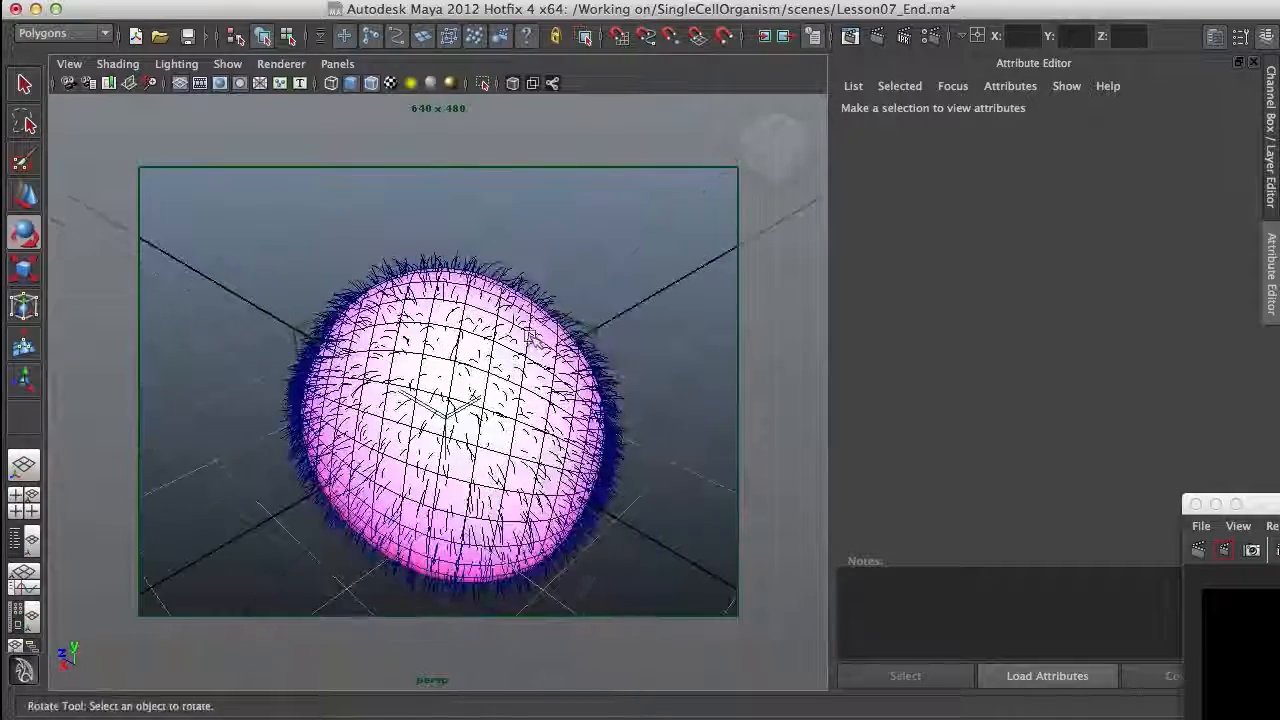
{"action": "left_click_drag", "start_coordinate": [464, 537], "coordinate": [482, 327], "text": "alt"}
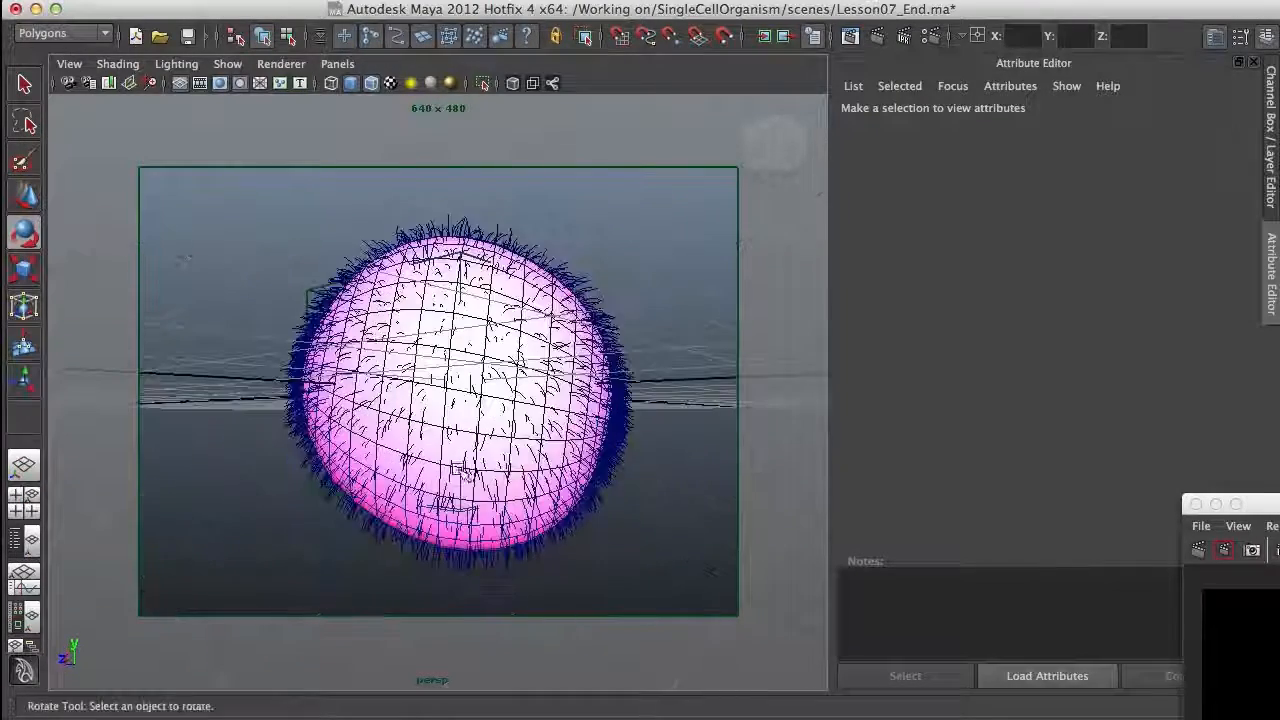
{"action": "left_click_drag", "start_coordinate": [495, 467], "coordinate": [566, 486], "text": "alt"}
{"action": "right_click_drag", "start_coordinate": [566, 486], "coordinate": [650, 480], "text": "alt"}
{"action": "left_click_drag", "start_coordinate": [590, 440], "coordinate": [541, 464], "text": "alt"}
{"action": "right_click_drag", "start_coordinate": [541, 464], "coordinate": [450, 472], "text": "alt"}
{"action": "left_click_drag", "start_coordinate": [450, 472], "coordinate": [390, 484], "text": "alt"}
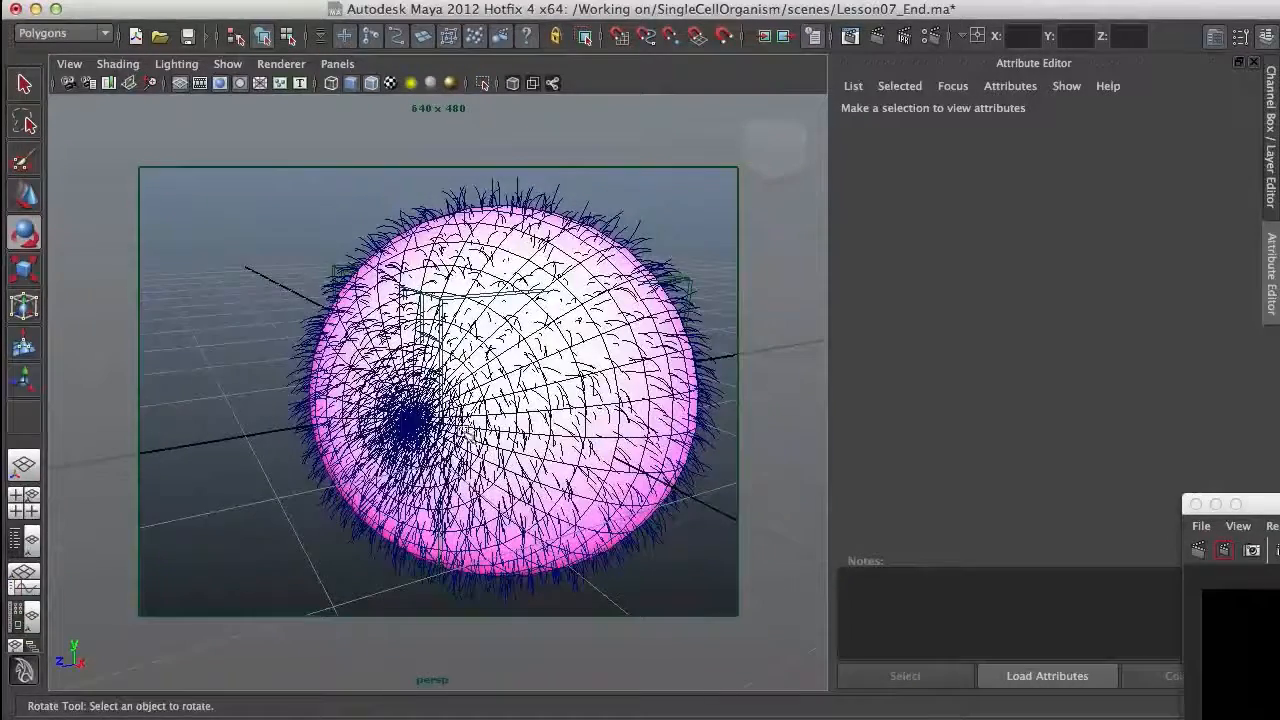
{"action": "left_click_drag", "start_coordinate": [469, 417], "coordinate": [340, 420], "text": "alt"}
{"action": "left_click_drag", "start_coordinate": [686, 432], "coordinate": [583, 458], "text": "alt"}
{"action": "left_click_drag", "start_coordinate": [427, 407], "coordinate": [692, 416], "text": "alt"}
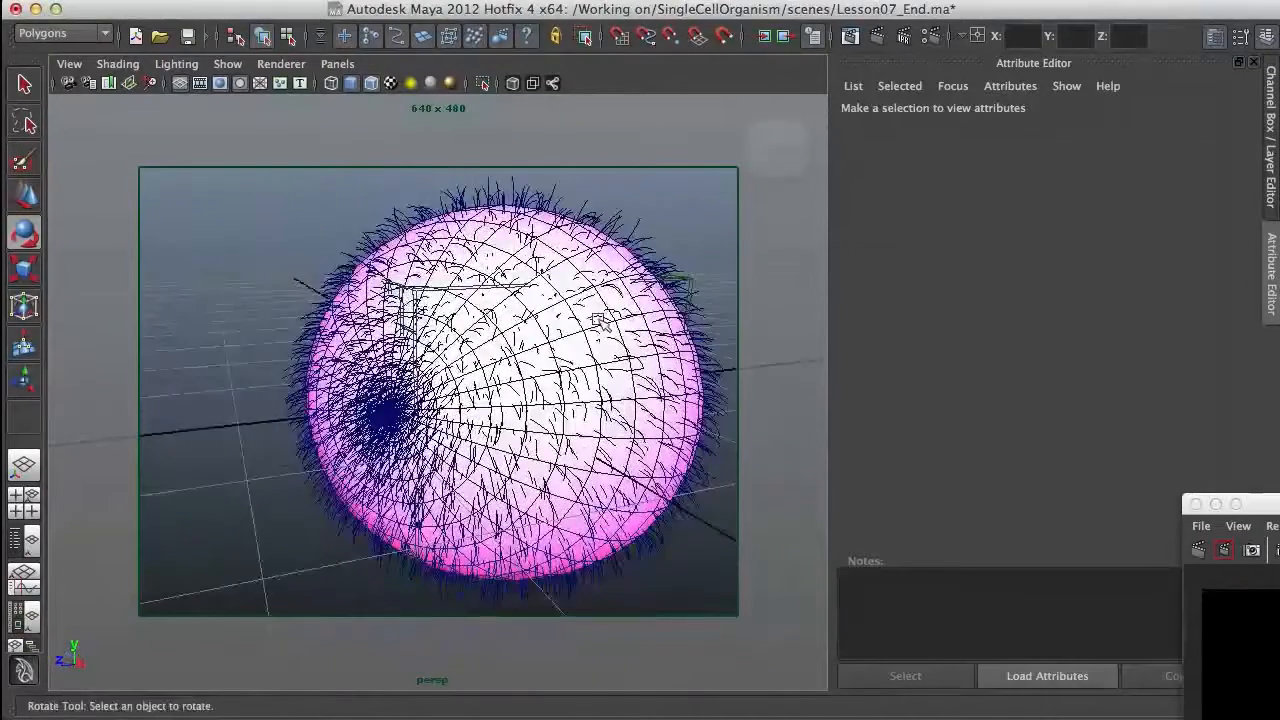
{"action": "left_click_drag", "start_coordinate": [572, 380], "coordinate": [612, 384], "text": "alt"}
{"action": "left_click_drag", "start_coordinate": [500, 432], "coordinate": [444, 371], "text": "alt"}
Switch to the Hypershade and perspective layout, close the Render View and widen the Hypershade.
{"action": "left_click_drag", "start_coordinate": [1275, 510], "coordinate": [676, 55]}
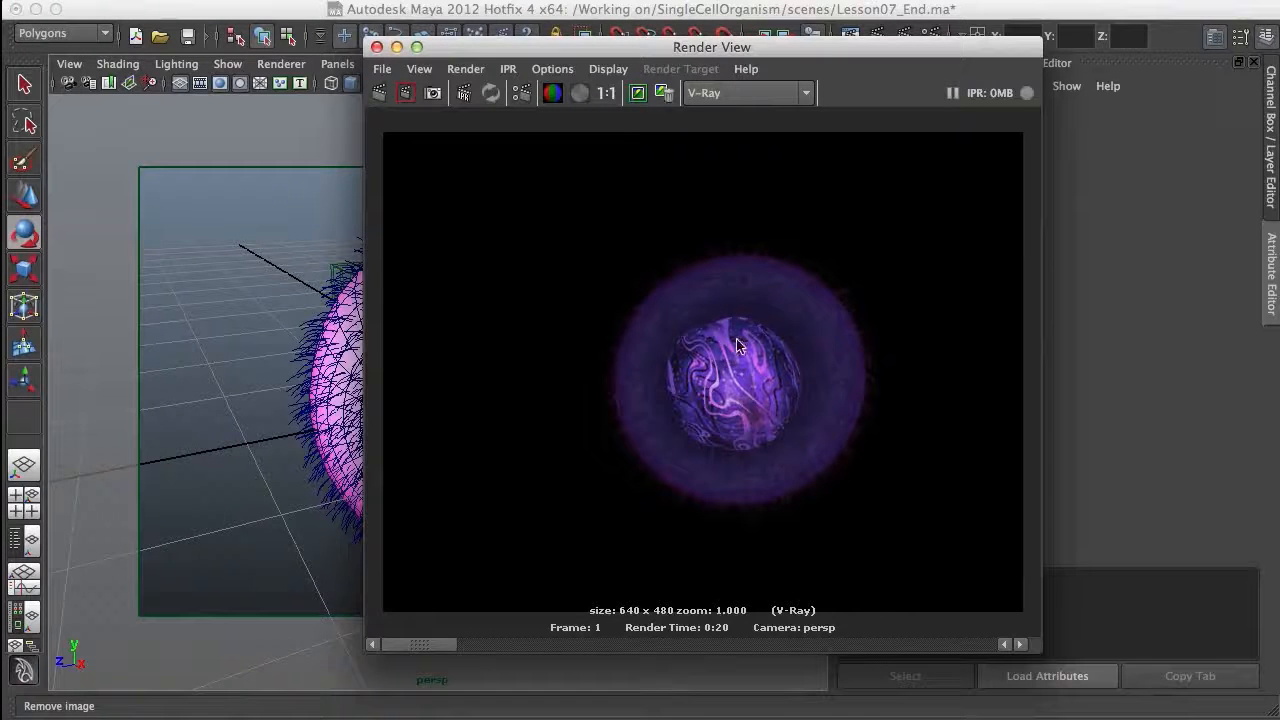
{"action": "left_click", "coordinate": [40, 614]}
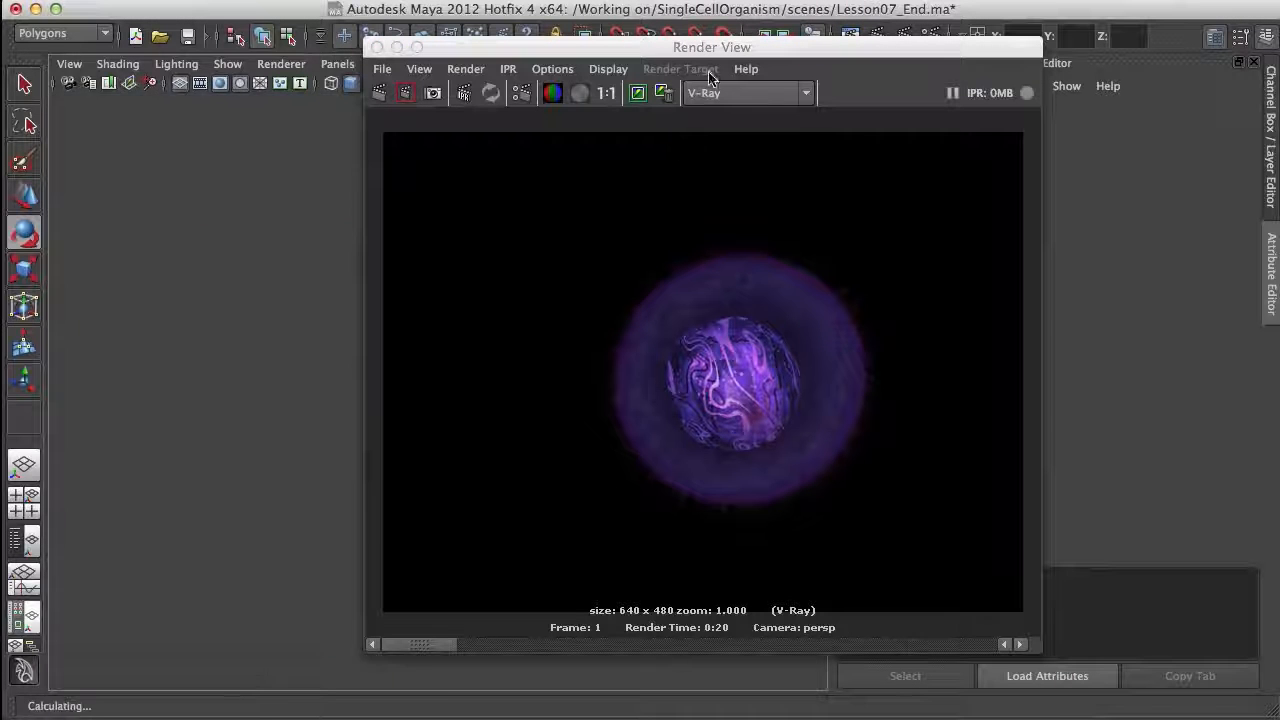
{"action": "left_click", "coordinate": [377, 47]}
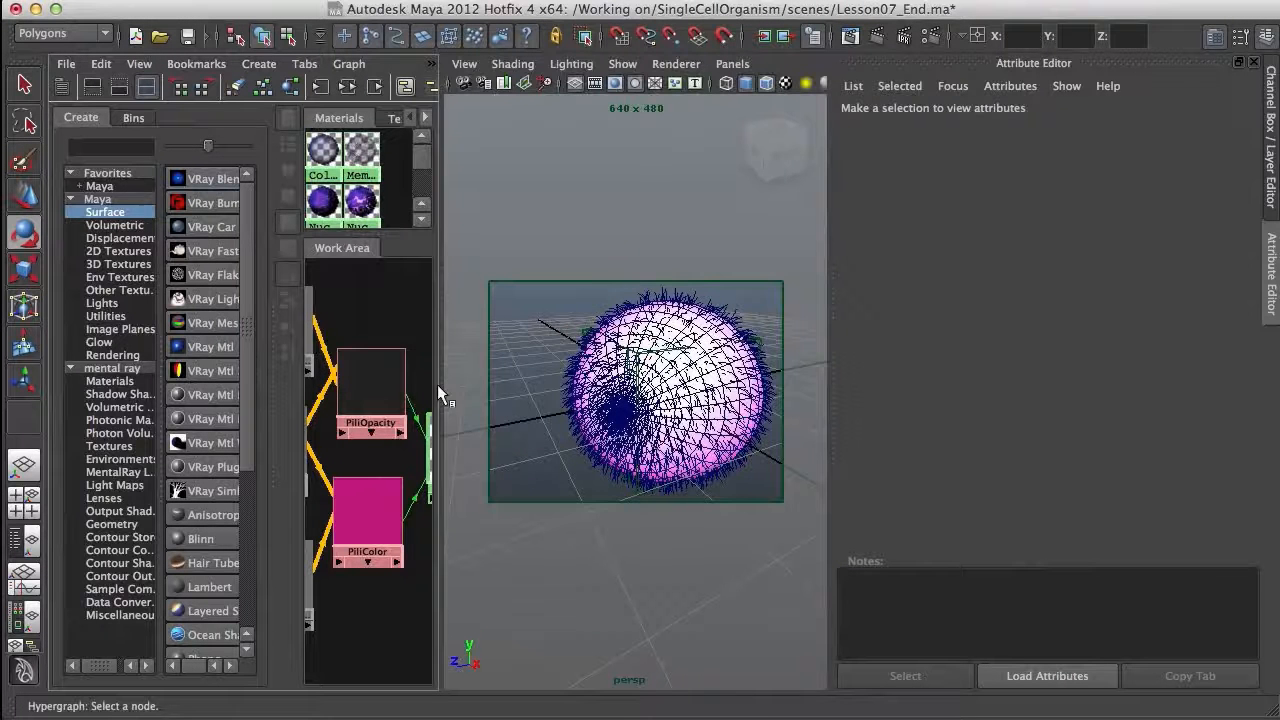
{"action": "left_click_drag", "start_coordinate": [447, 398], "coordinate": [678, 395]}
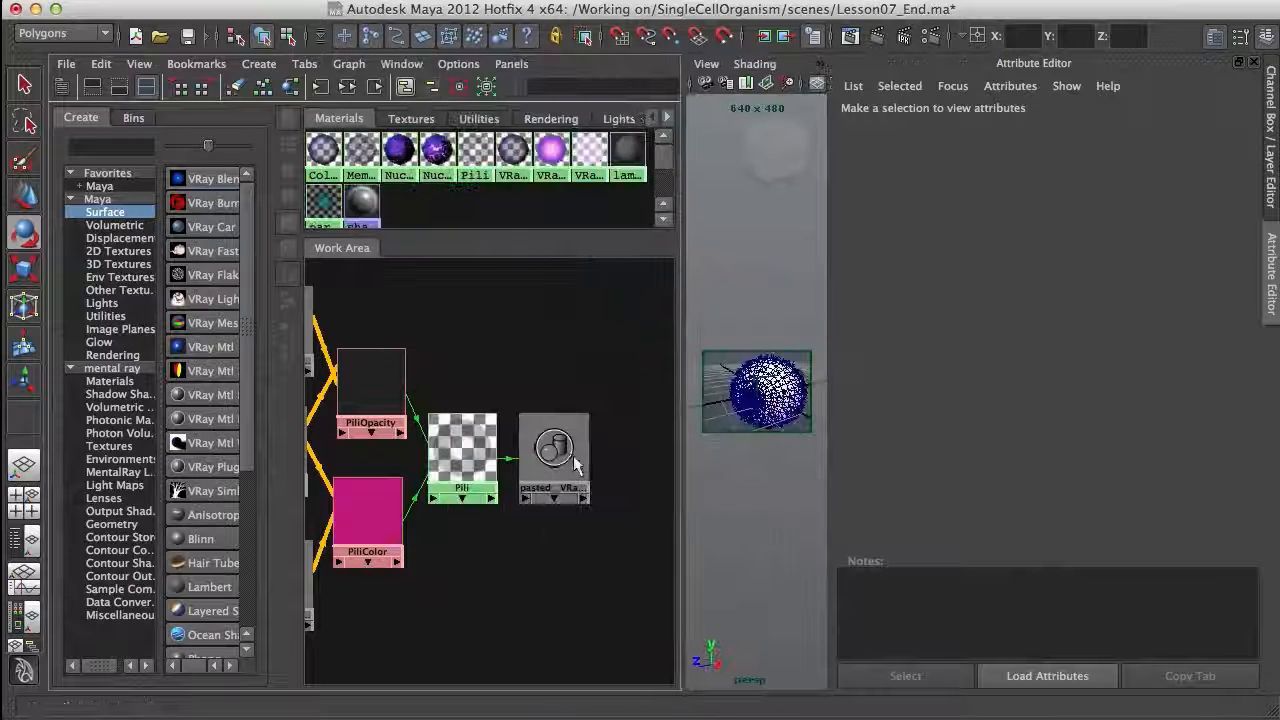
Inspect the sampler info and PiliOpacity ramp nodes feeding the Pili material.
{"action": "left_click", "coordinate": [362, 440]}
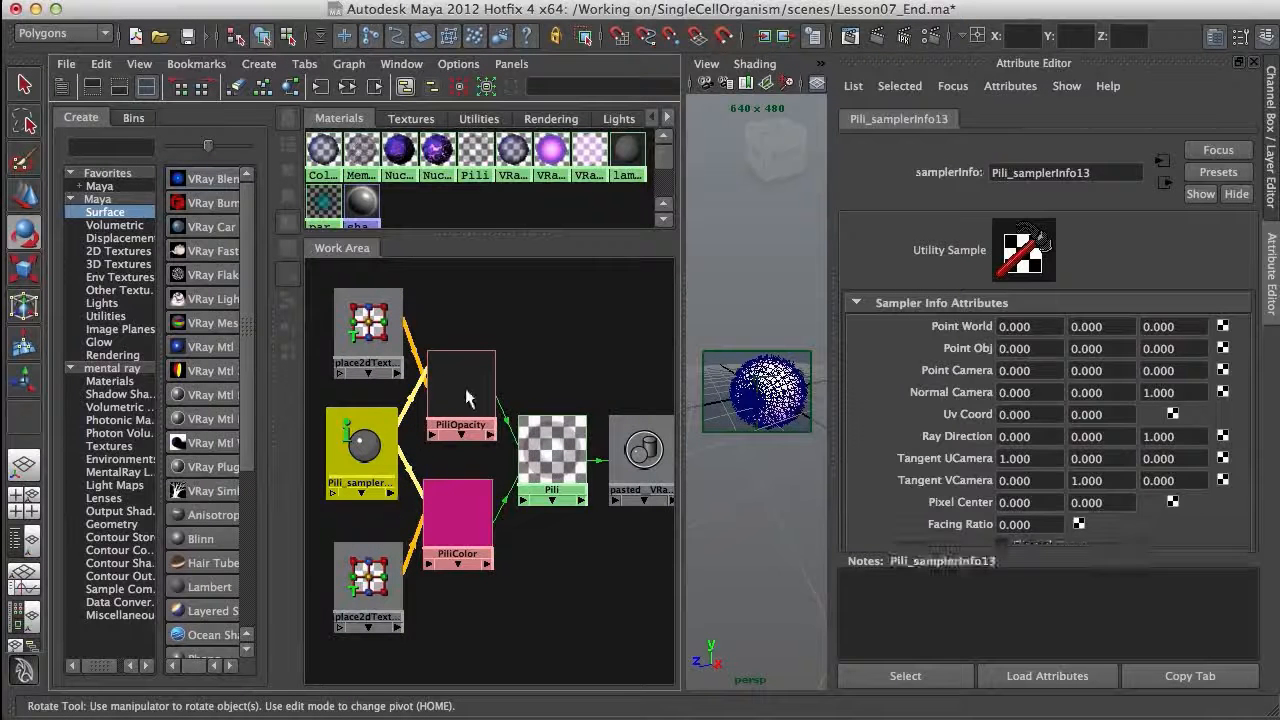
{"action": "middle_click_drag", "start_coordinate": [462, 390], "coordinate": [516, 412]}
{"action": "right_click_drag", "start_coordinate": [524, 446], "coordinate": [597, 514], "text": "alt"}
{"action": "middle_click_drag", "start_coordinate": [501, 433], "coordinate": [449, 458], "text": "alt"}
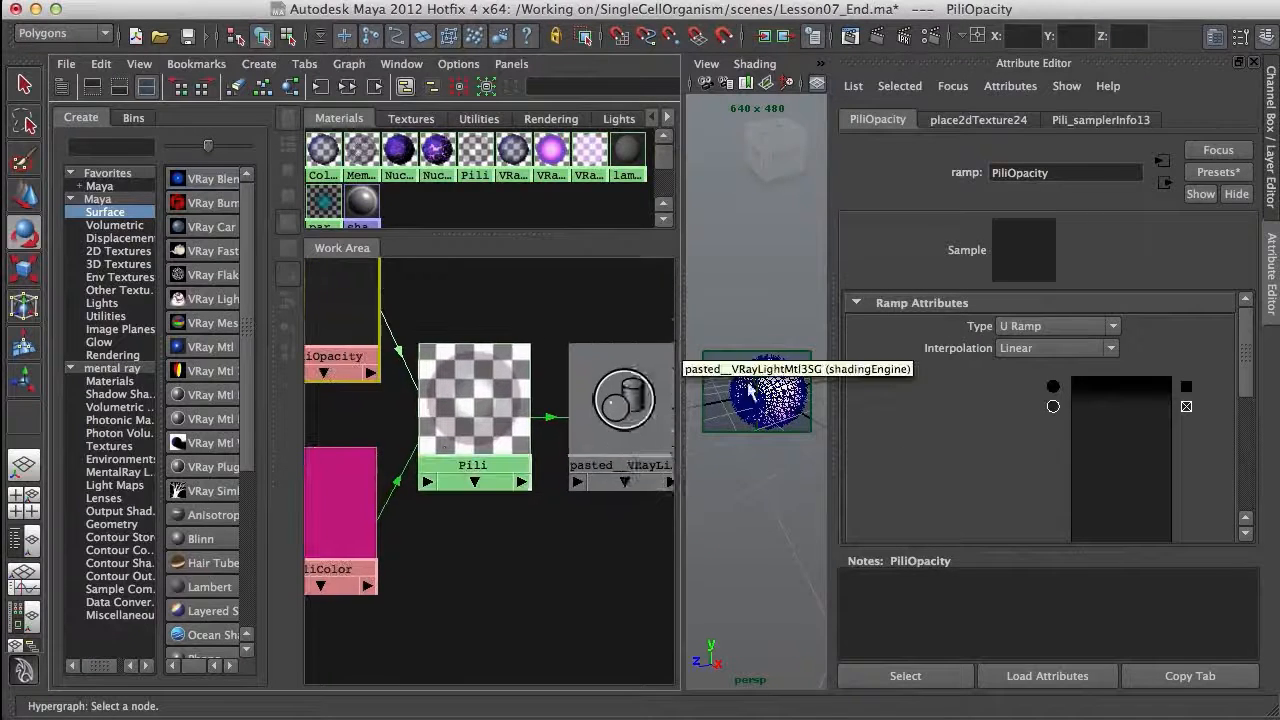
Maximize the perspective view, deselect the PiliOpacity ramp and examine the hairs on the cell.
{"action": "key", "text": "space"}
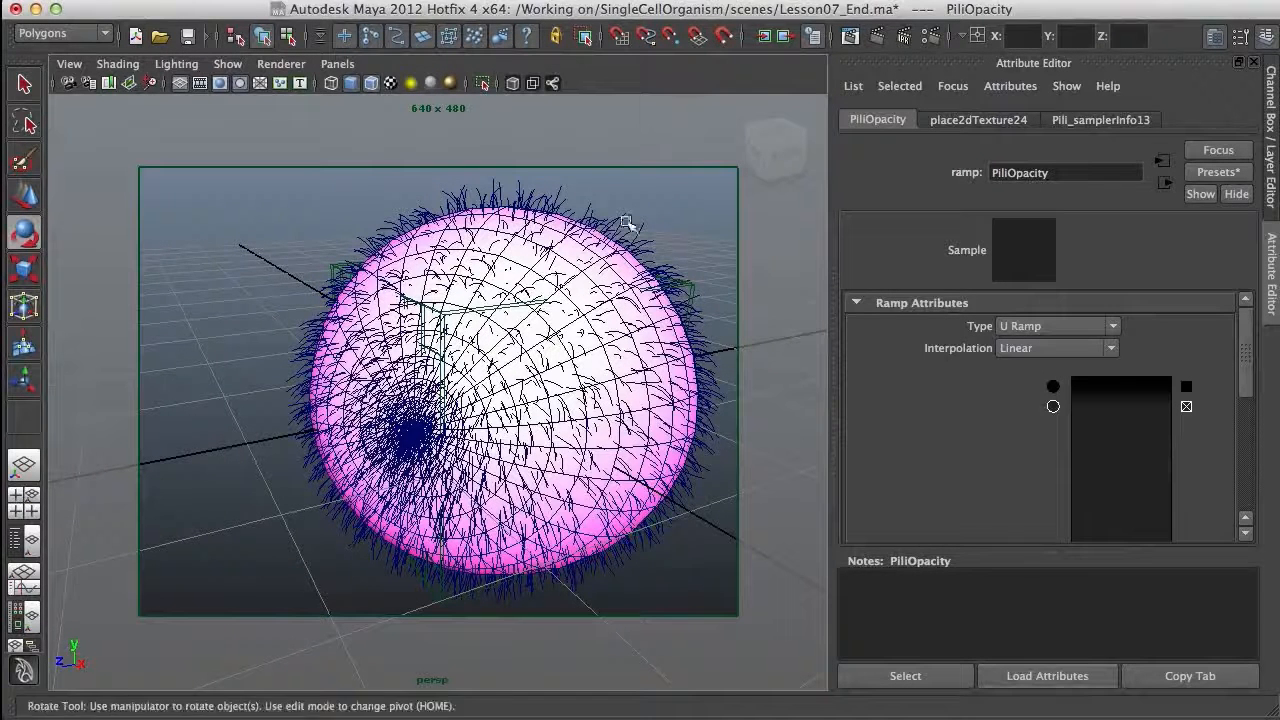
{"action": "left_click", "coordinate": [491, 163]}
{"action": "left_click", "coordinate": [336, 63]}
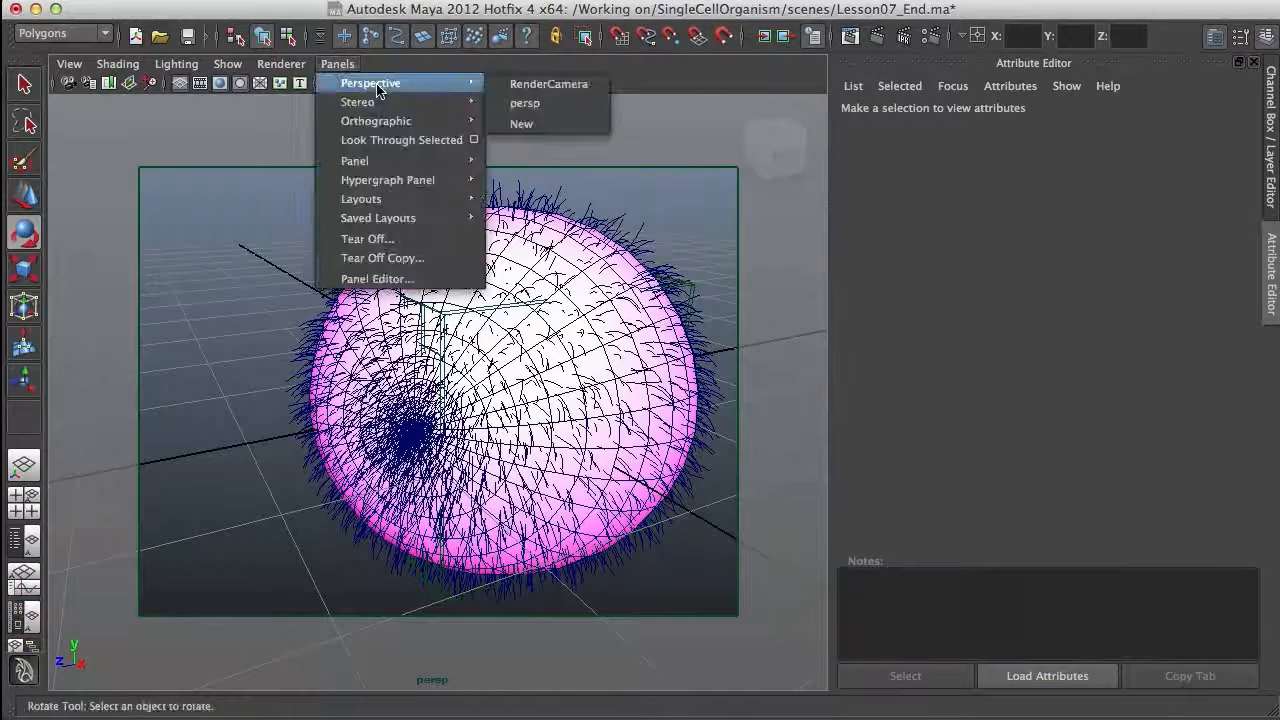
{"action": "left_click", "coordinate": [703, 281]}
{"action": "left_click_drag", "start_coordinate": [703, 281], "coordinate": [676, 312], "text": "alt"}
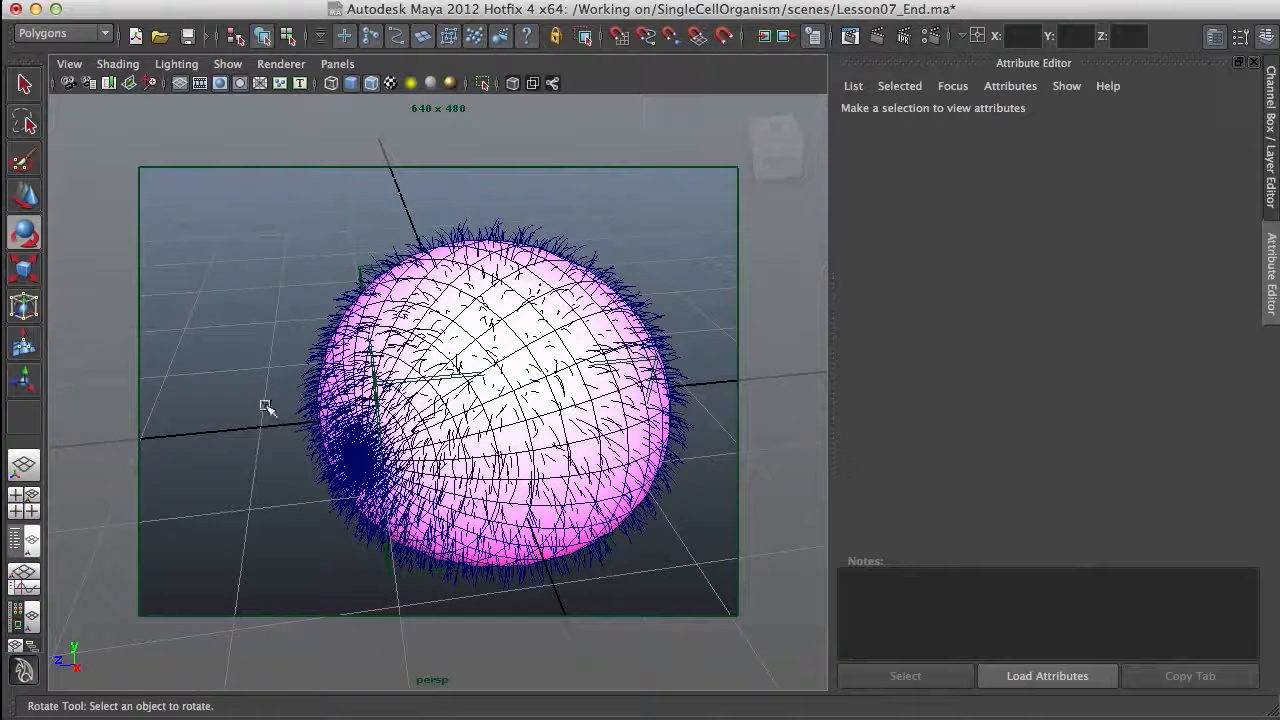
Return to the Hypershade layout, maximize the Hypershade beside the Channel Box and widen its node creation list.
{"action": "left_click", "coordinate": [24, 540]}
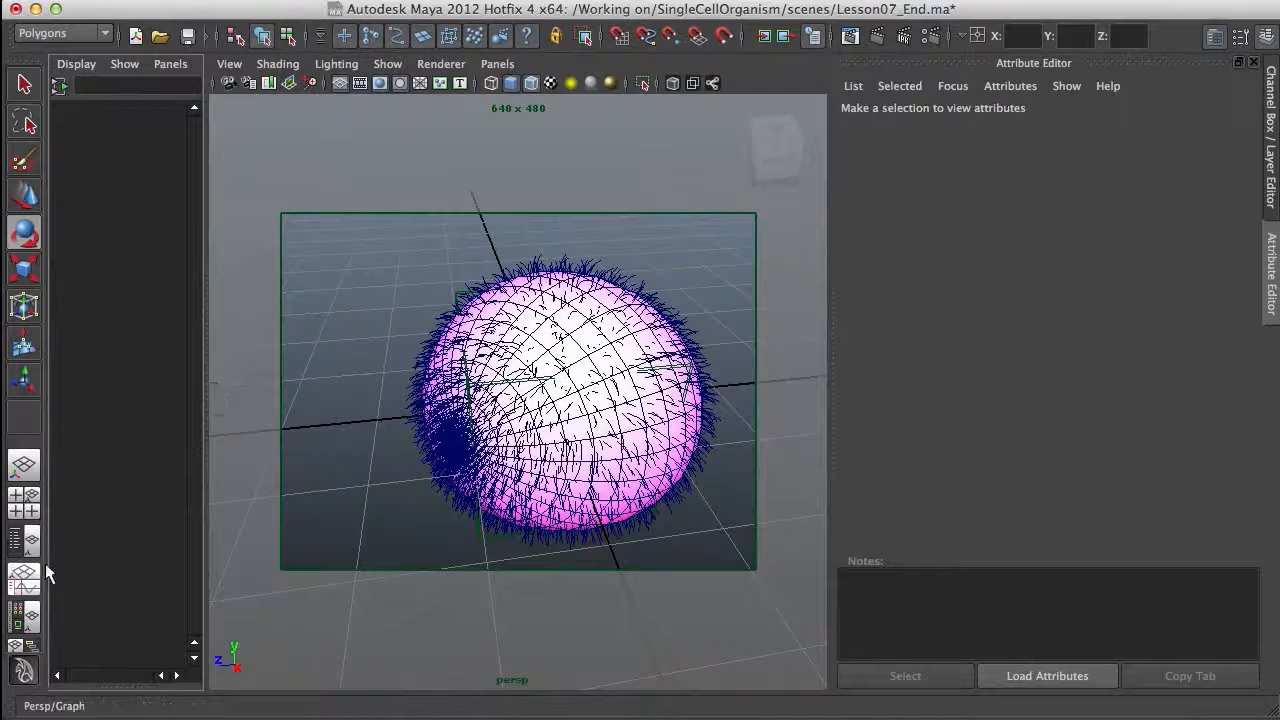
{"action": "left_click", "coordinate": [24, 614]}
{"action": "left_click_drag", "start_coordinate": [445, 393], "coordinate": [700, 372]}
{"action": "middle_click_drag", "start_coordinate": [697, 366], "coordinate": [720, 380], "text": "alt"}
{"action": "right_click_drag", "start_coordinate": [720, 380], "coordinate": [530, 380], "text": "alt"}
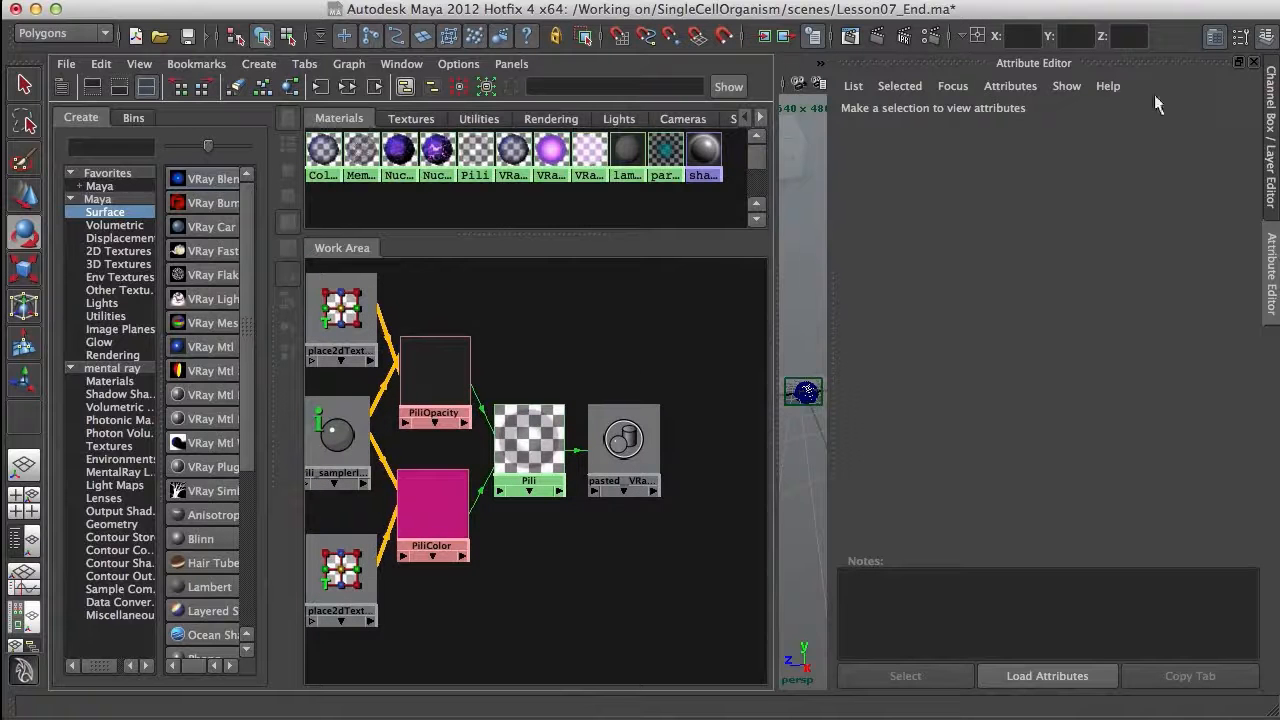
{"action": "left_click", "coordinate": [1215, 36]}
{"action": "key", "text": "space"}
{"action": "middle_click_drag", "start_coordinate": [615, 363], "coordinate": [820, 375], "text": "alt"}
{"action": "left_click_drag", "start_coordinate": [281, 325], "coordinate": [343, 349]}
Clear the shader graph, create a Ramp from the 2D Textures and space it apart from its placement node.
{"action": "left_click", "coordinate": [150, 251]}
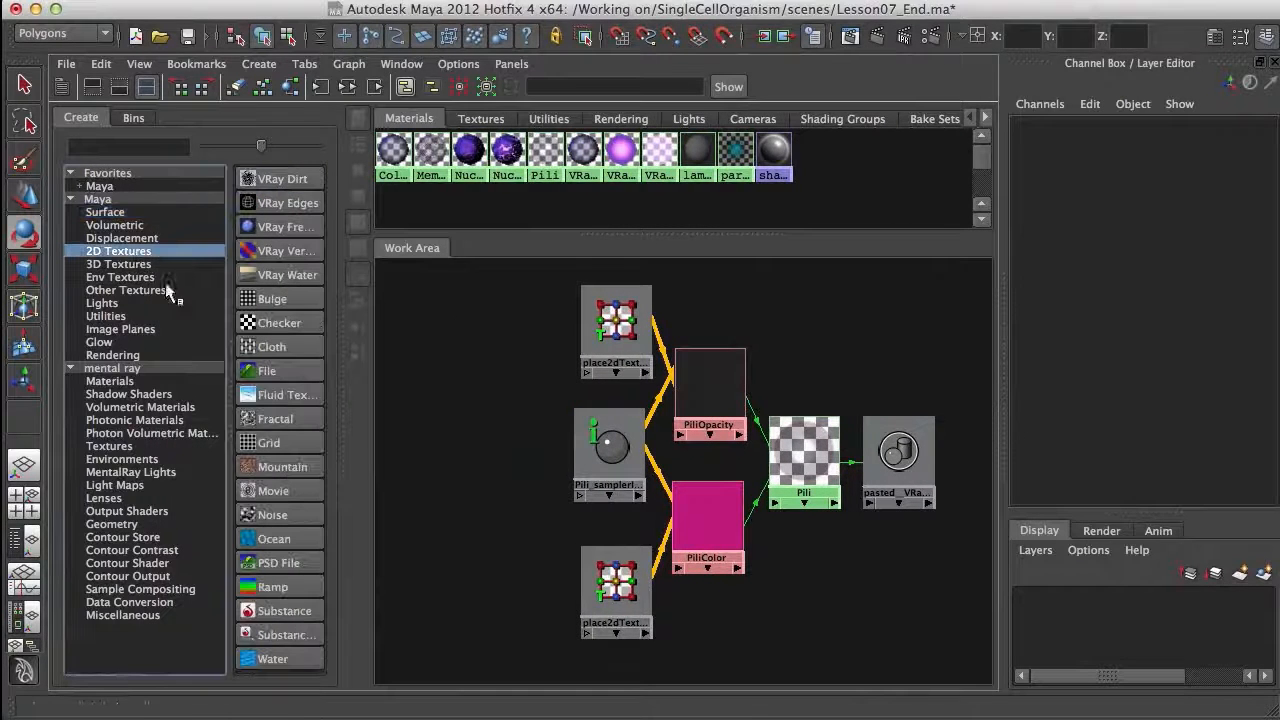
{"action": "left_click", "coordinate": [238, 90]}
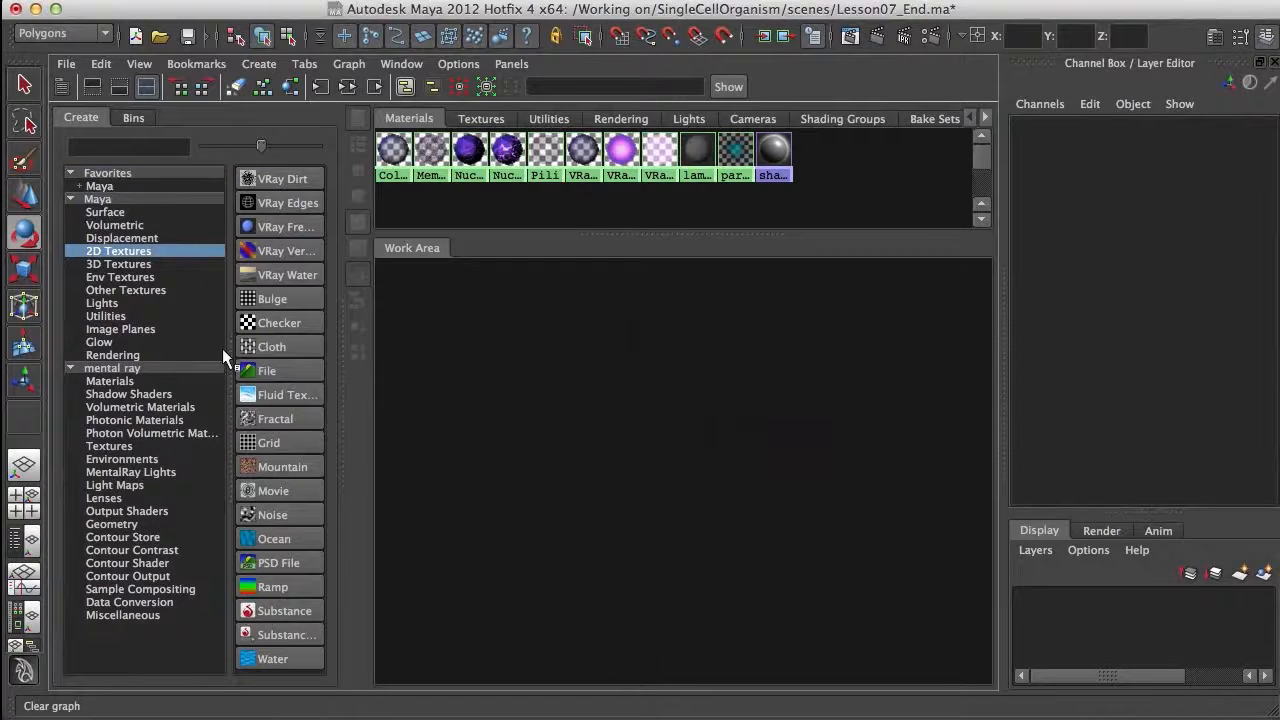
{"action": "left_click", "coordinate": [283, 578]}
{"action": "left_click_drag", "start_coordinate": [420, 305], "coordinate": [747, 406]}
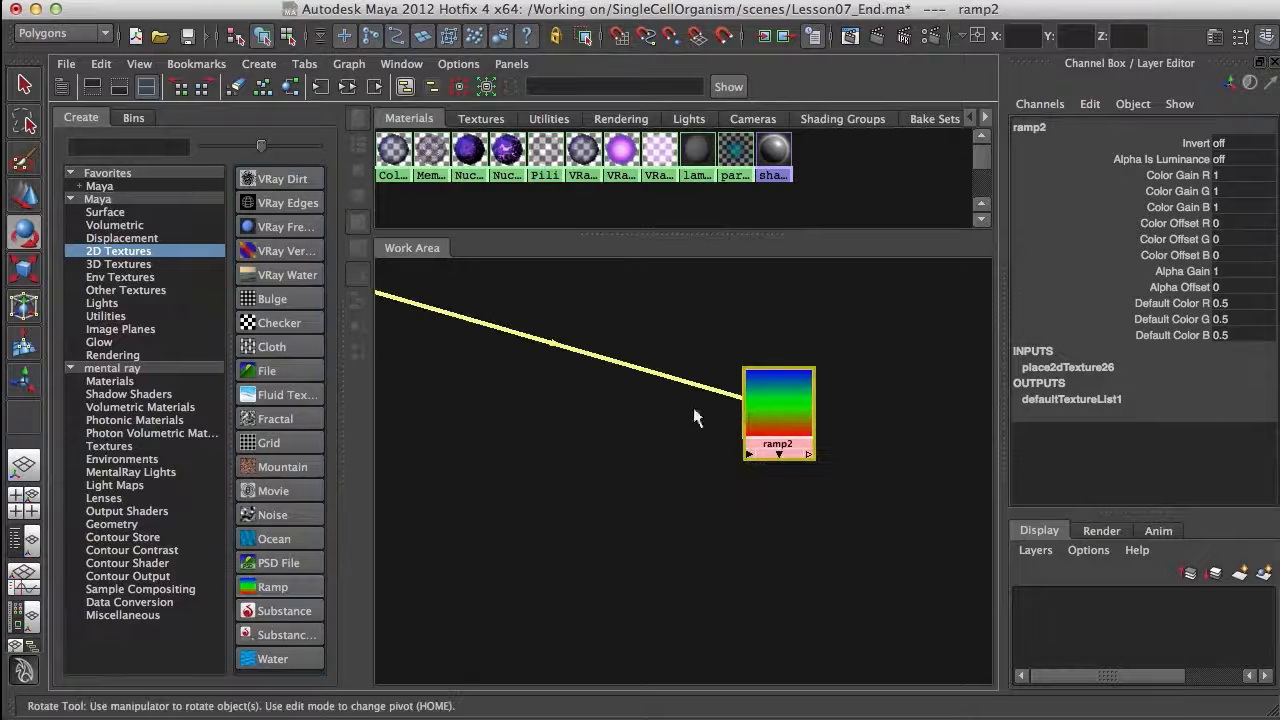
{"action": "middle_click_drag", "start_coordinate": [652, 465], "coordinate": [756, 525], "text": "alt"}
{"action": "left_click_drag", "start_coordinate": [440, 368], "coordinate": [680, 436]}
Open the new ramp's attributes and set its interpolation to None.
{"action": "left_click", "coordinate": [873, 459]}
{"action": "double_click", "coordinate": [893, 478]}
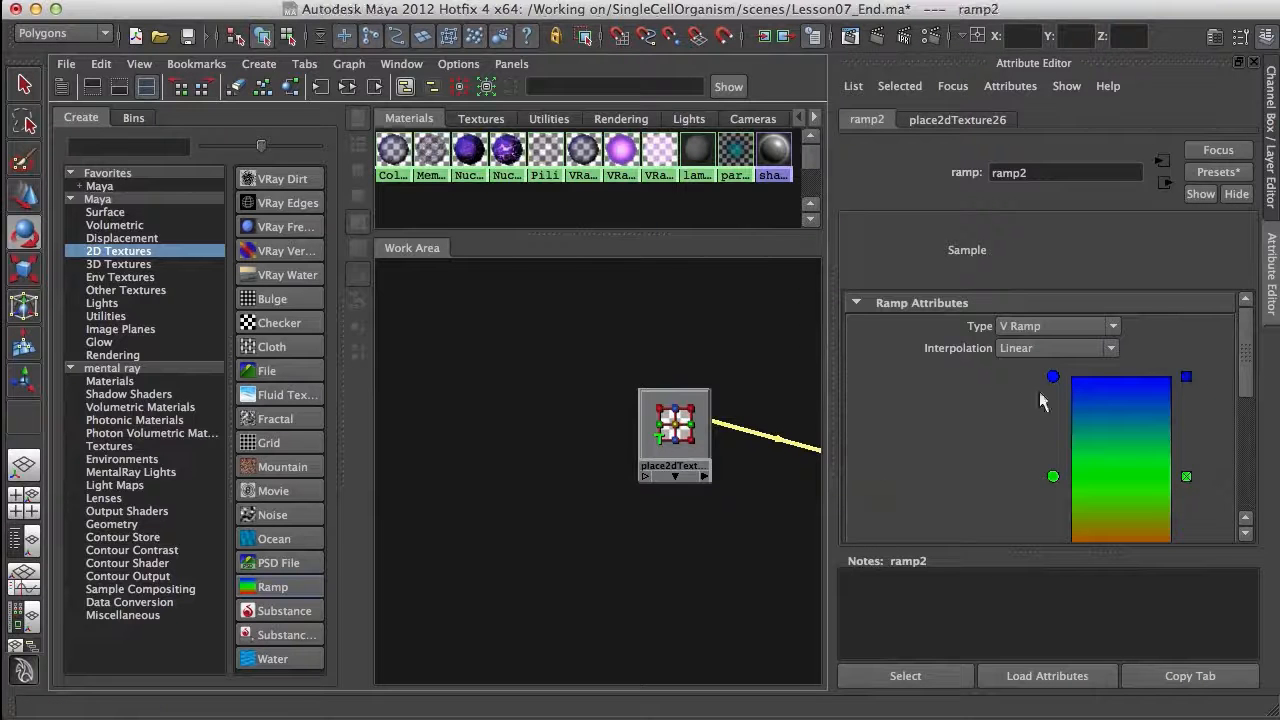
{"action": "mouse_move", "coordinate": [1246, 383]}
{"action": "left_mouse_down"}
{"action": "mouse_move", "coordinate": [1247, 457]}
{"action": "mouse_move", "coordinate": [1231, 368]}
{"action": "left_mouse_up"}
{"action": "left_click", "coordinate": [1075, 347]}
{"action": "left_click", "coordinate": [1070, 364]}
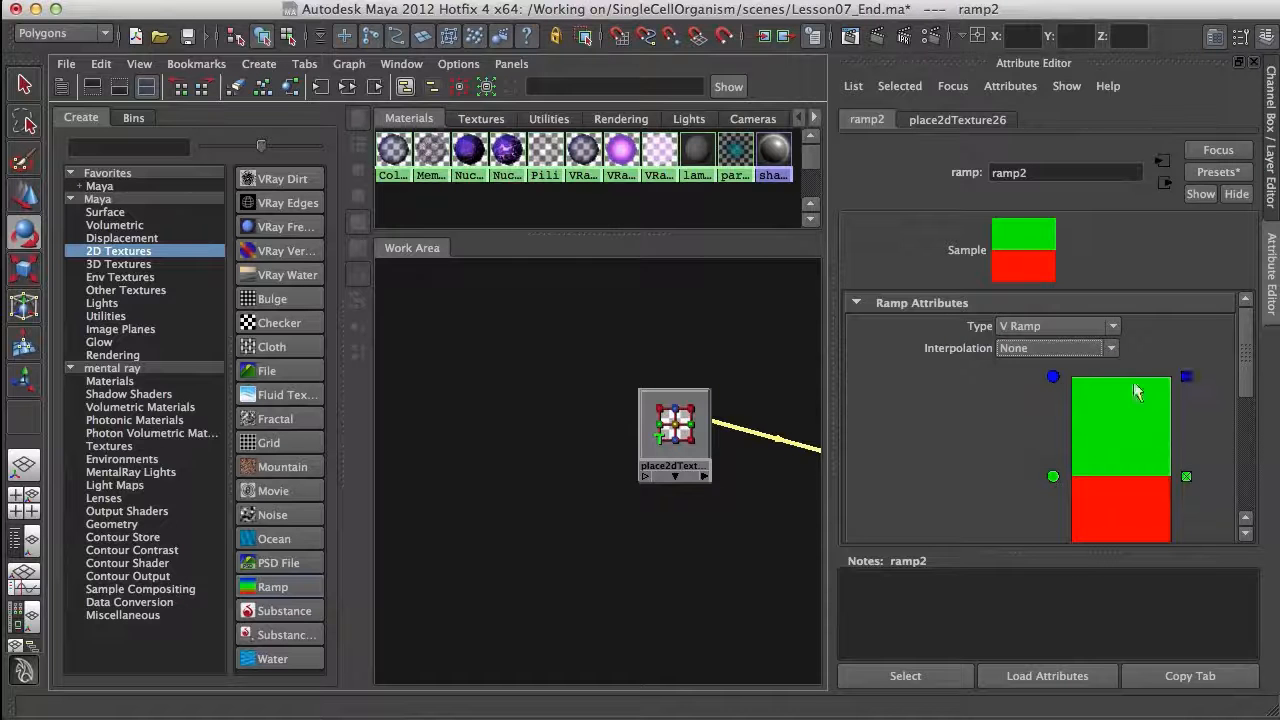
Lower the ramp's blue and green color markers to form separate blue, green and red bands.
{"action": "left_click_drag", "start_coordinate": [1053, 378], "coordinate": [1055, 443]}
{"action": "left_click_drag", "start_coordinate": [1246, 375], "coordinate": [1250, 415]}
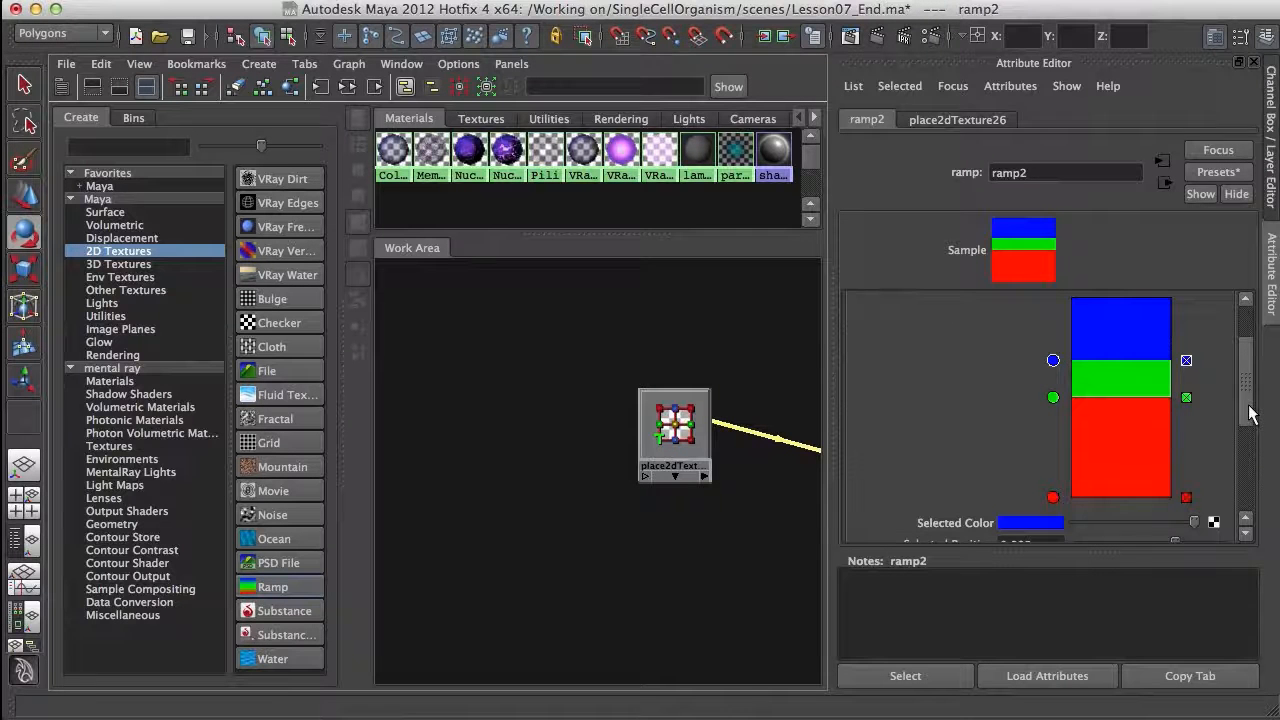
{"action": "left_click_drag", "start_coordinate": [1053, 397], "coordinate": [1053, 414]}
{"action": "left_click_drag", "start_coordinate": [1053, 360], "coordinate": [1056, 368]}
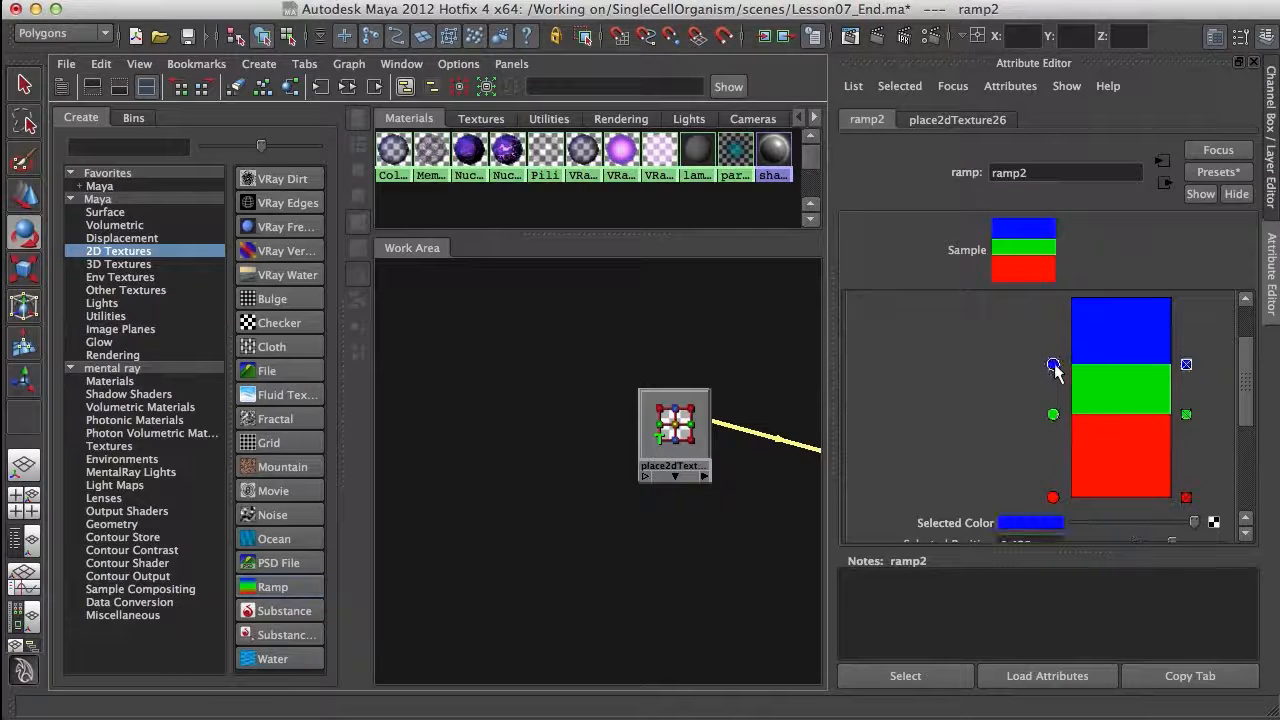
Color the ramp's middle band white and the bands above and below it black, and narrow the white band.
{"action": "left_click_drag", "start_coordinate": [1109, 521], "coordinate": [1080, 470]}
{"action": "left_click", "coordinate": [1054, 416]}
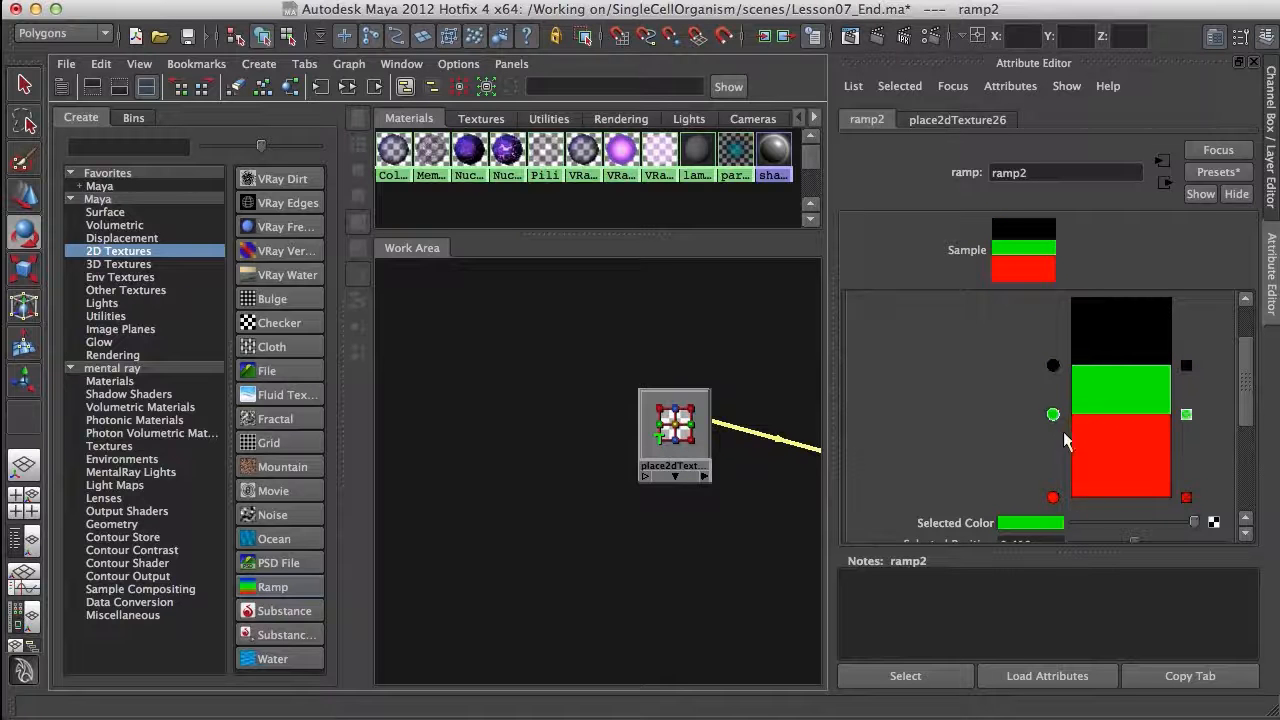
{"action": "left_click_drag", "start_coordinate": [1140, 520], "coordinate": [1194, 522]}
{"action": "left_click", "coordinate": [1053, 497]}
{"action": "left_click_drag", "start_coordinate": [1068, 535], "coordinate": [1050, 532]}
{"action": "left_click", "coordinate": [1053, 414]}
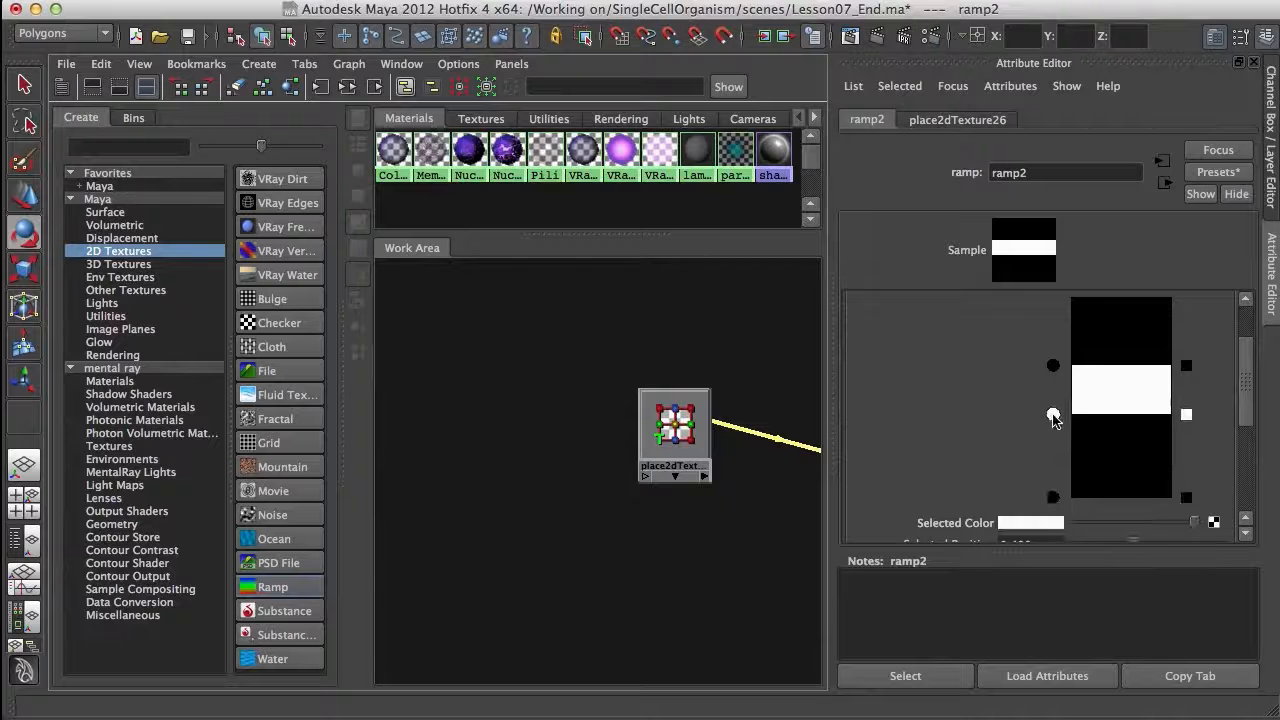
{"action": "left_click_drag", "start_coordinate": [1053, 368], "coordinate": [1054, 414]}
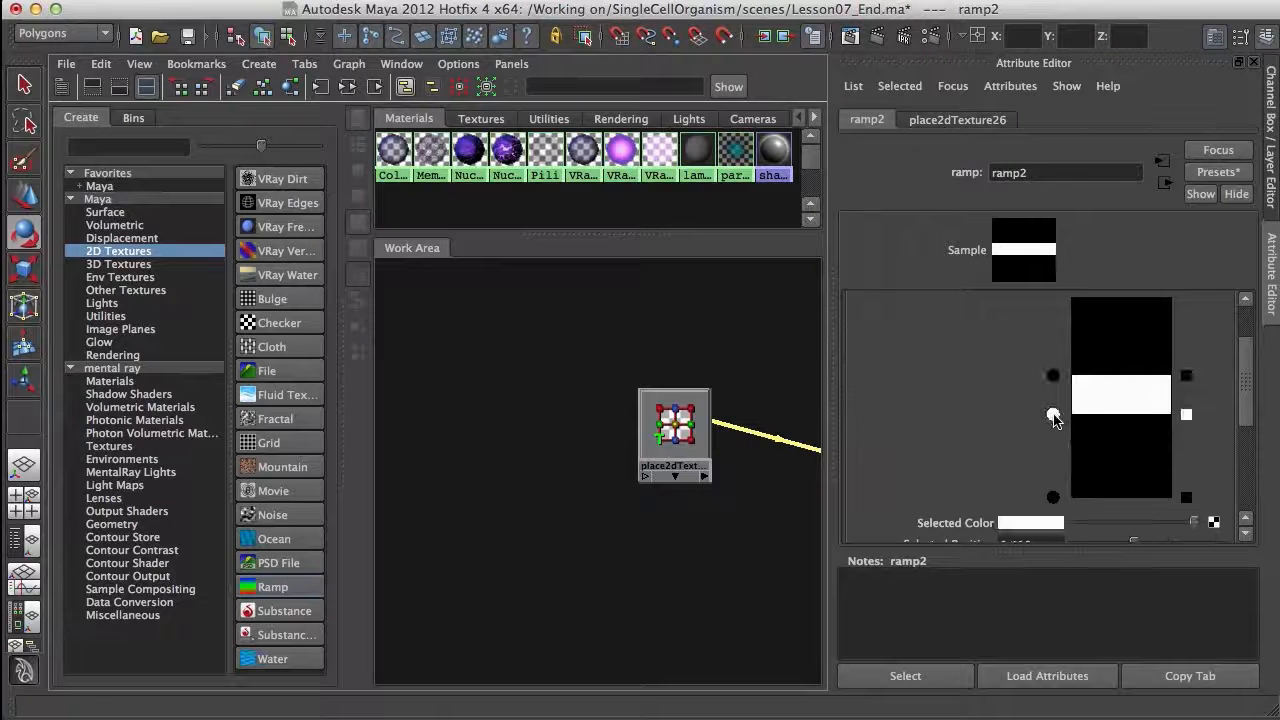
Create a Lambert material, place it above the ramp and connect the black-and-white ramp to it with the Default connection.
{"action": "middle_click_drag", "start_coordinate": [631, 358], "coordinate": [415, 400], "text": "alt"}
{"action": "middle_click_drag", "start_coordinate": [668, 420], "coordinate": [644, 366], "text": "alt"}
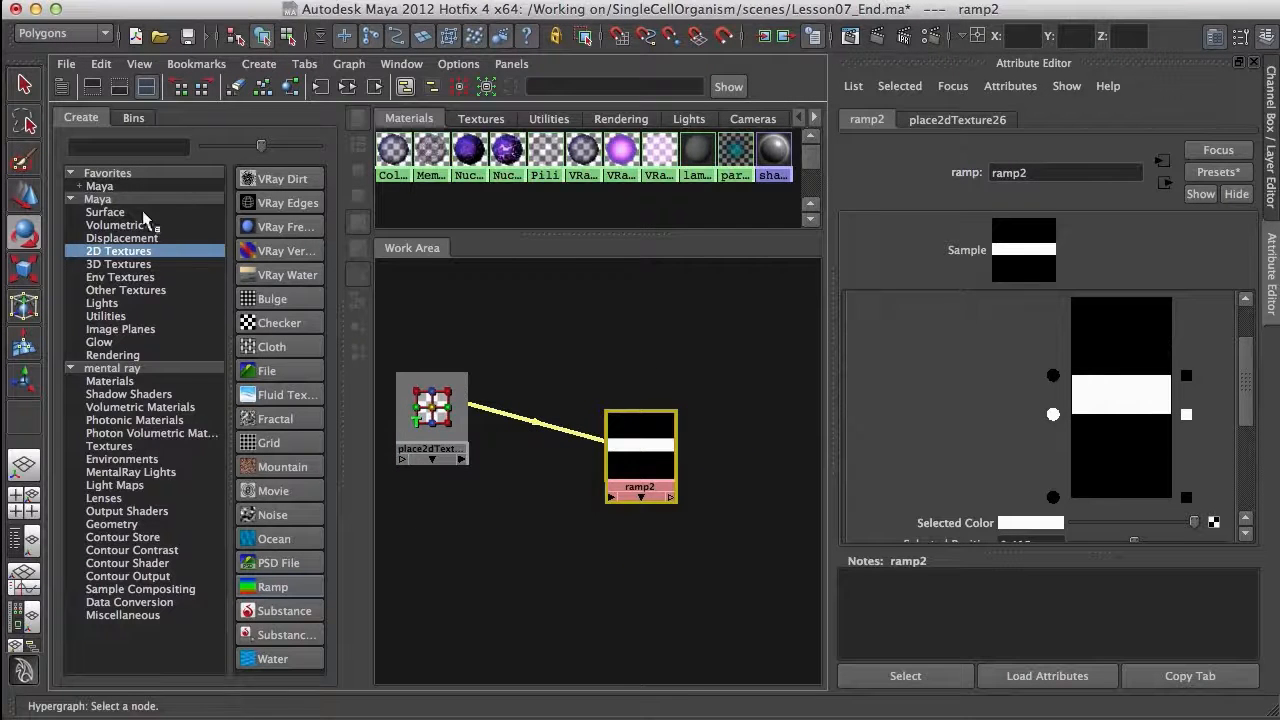
{"action": "left_click", "coordinate": [142, 200]}
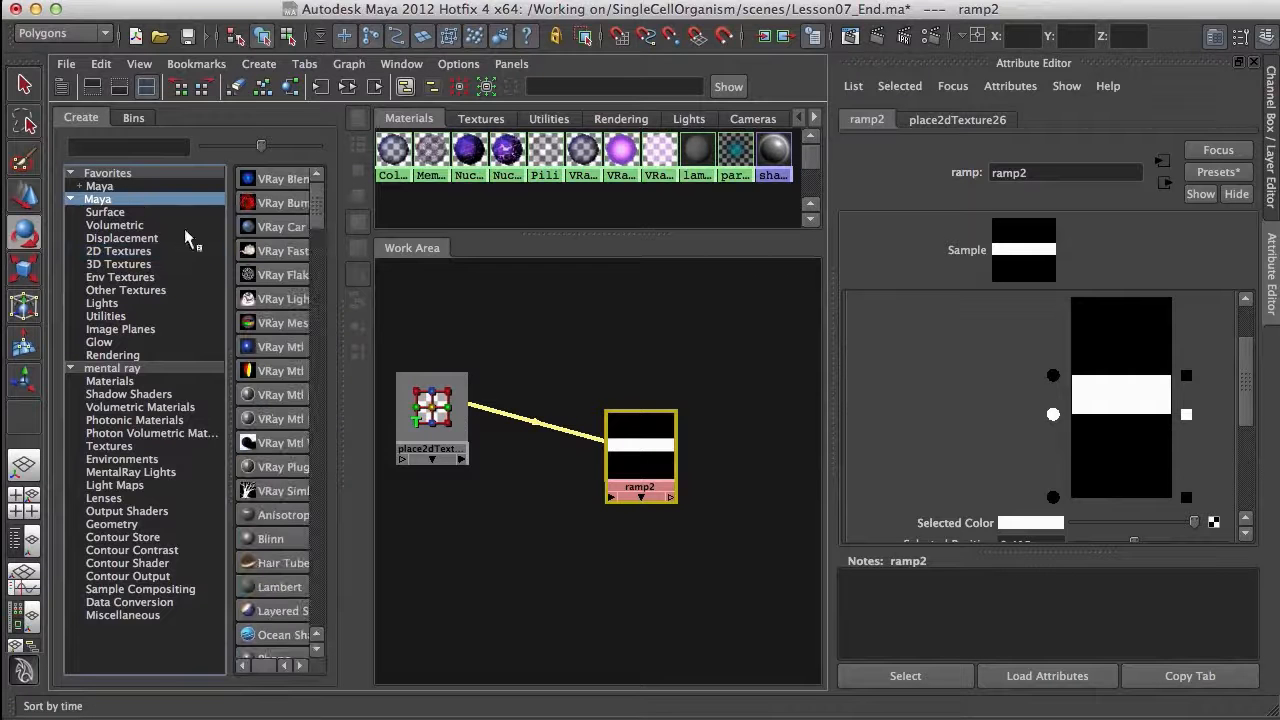
{"action": "left_click_drag", "start_coordinate": [318, 208], "coordinate": [323, 235]}
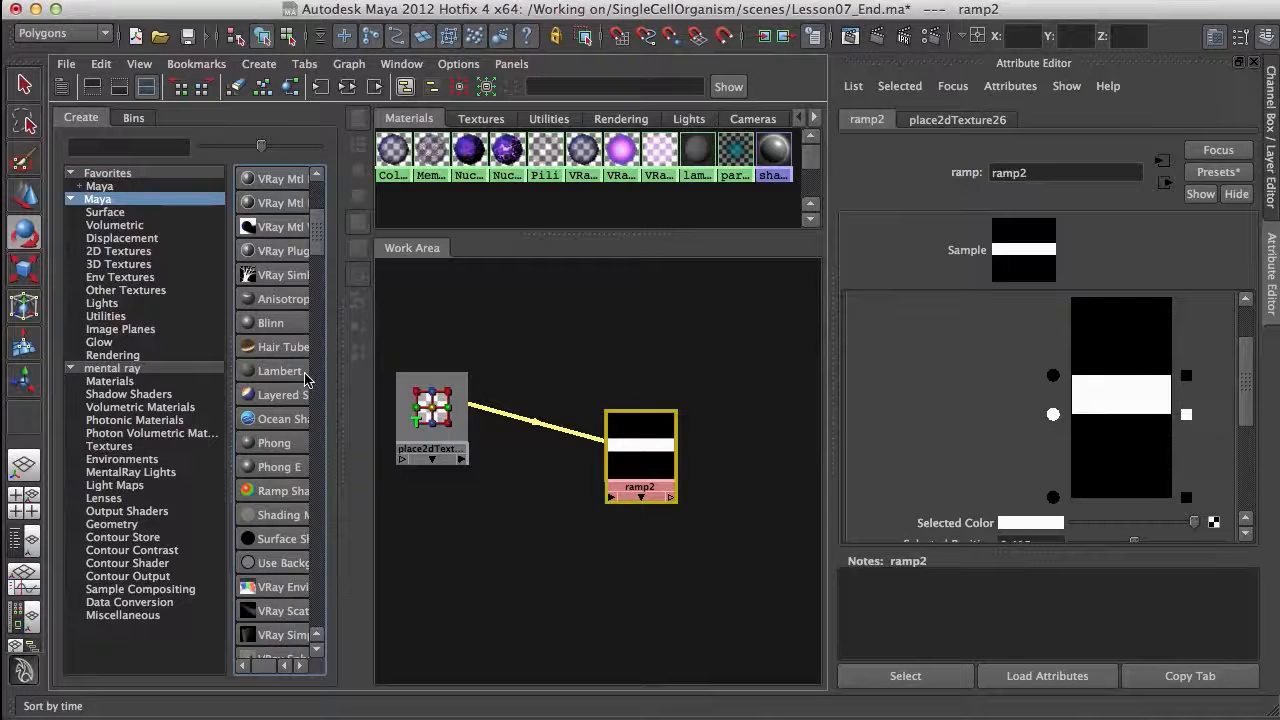
{"action": "left_click", "coordinate": [294, 376]}
{"action": "left_click_drag", "start_coordinate": [426, 286], "coordinate": [691, 323]}
{"action": "middle_click_drag", "start_coordinate": [655, 455], "coordinate": [688, 343]}
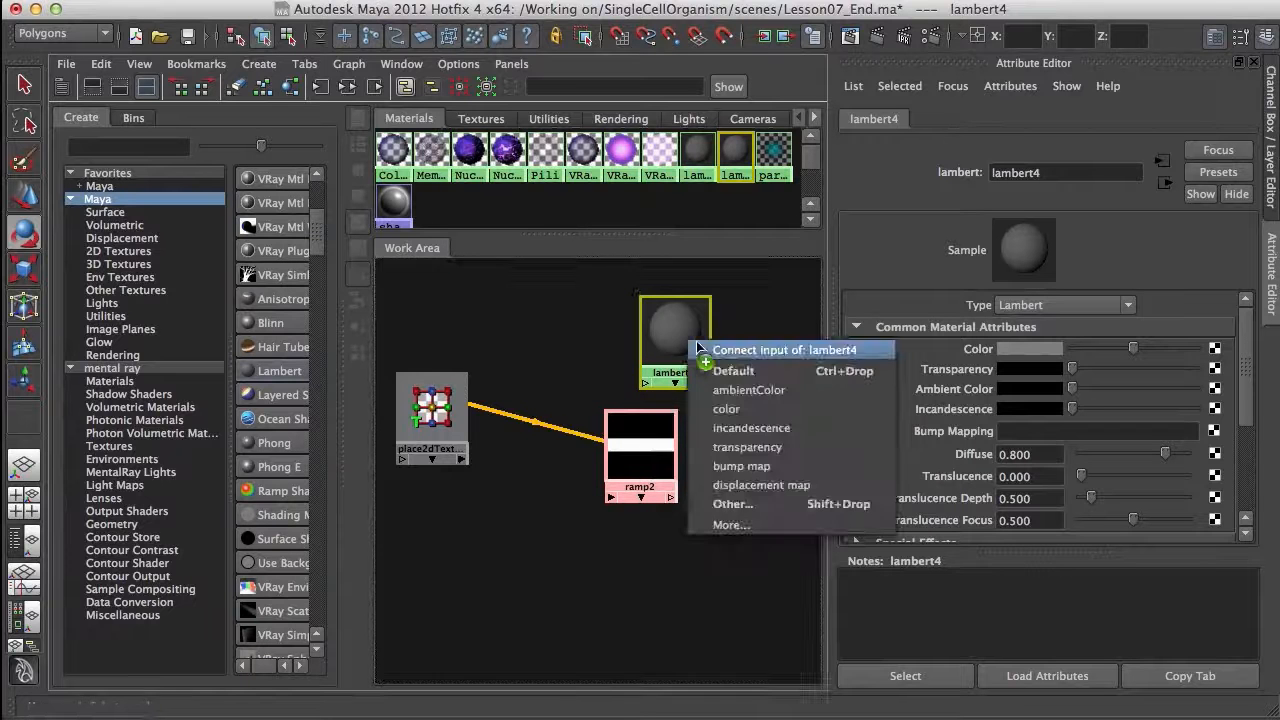
{"action": "left_click", "coordinate": [738, 371]}
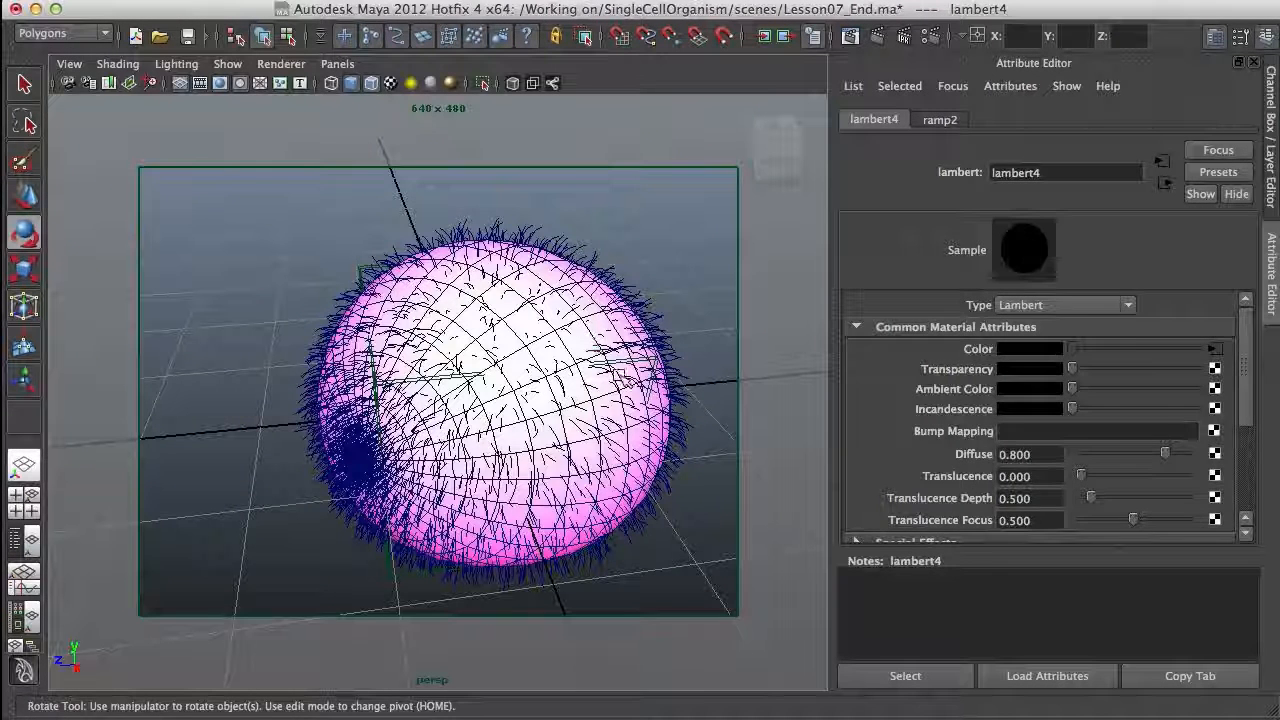
Assign the new Lambert material to the hairy PiliMesh sphere and display its texture in an enlarged perspective view.
{"action": "left_click", "coordinate": [612, 361]}
{"action": "left_click_drag", "start_coordinate": [706, 399], "coordinate": [454, 272], "text": "alt"}
{"action": "key", "text": "q"}
{"action": "right_click_drag", "start_coordinate": [619, 400], "coordinate": [614, 457], "text": "alt"}
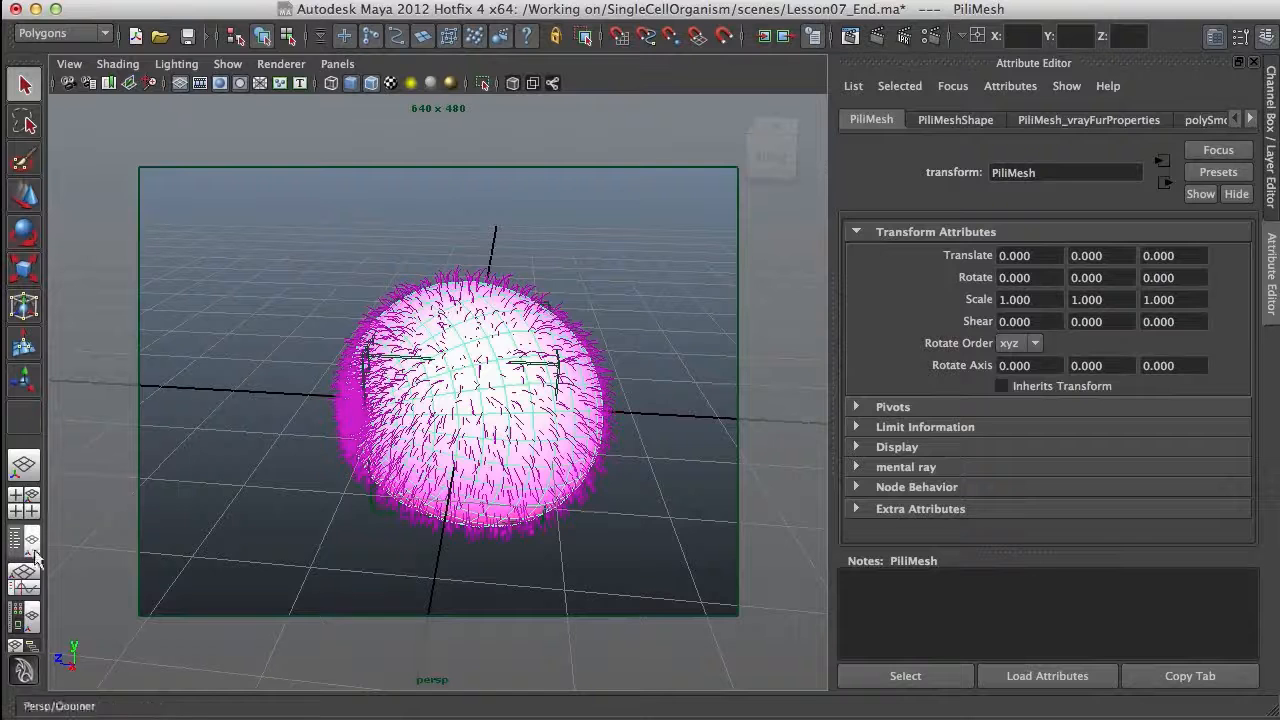
{"action": "left_click", "coordinate": [30, 614]}
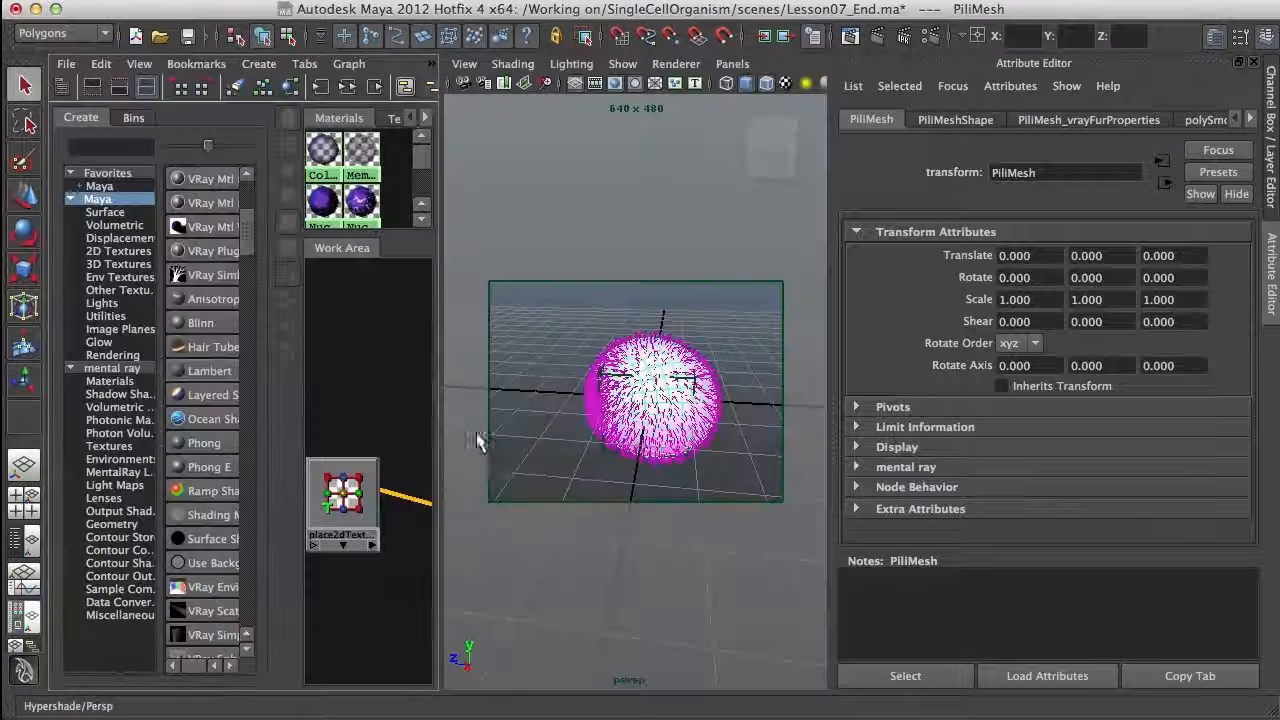
{"action": "middle_click_drag", "start_coordinate": [360, 368], "coordinate": [411, 456], "text": "alt"}
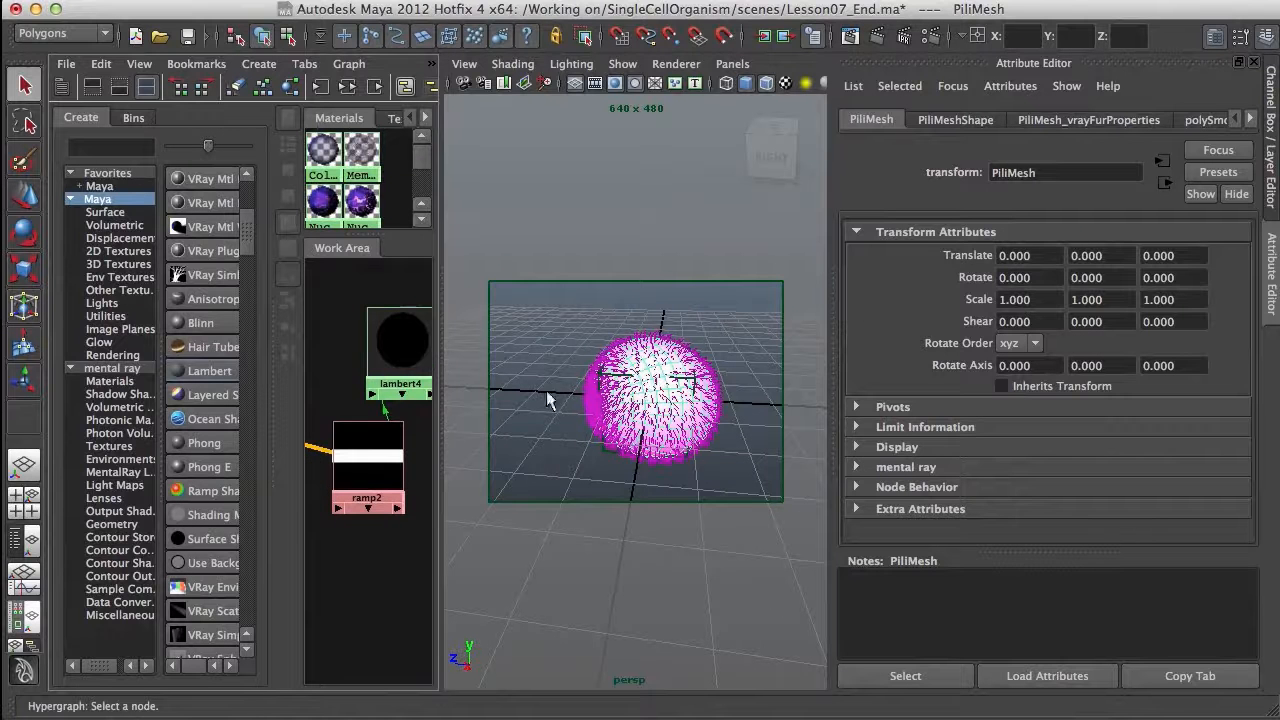
{"action": "right_click", "coordinate": [401, 344]}
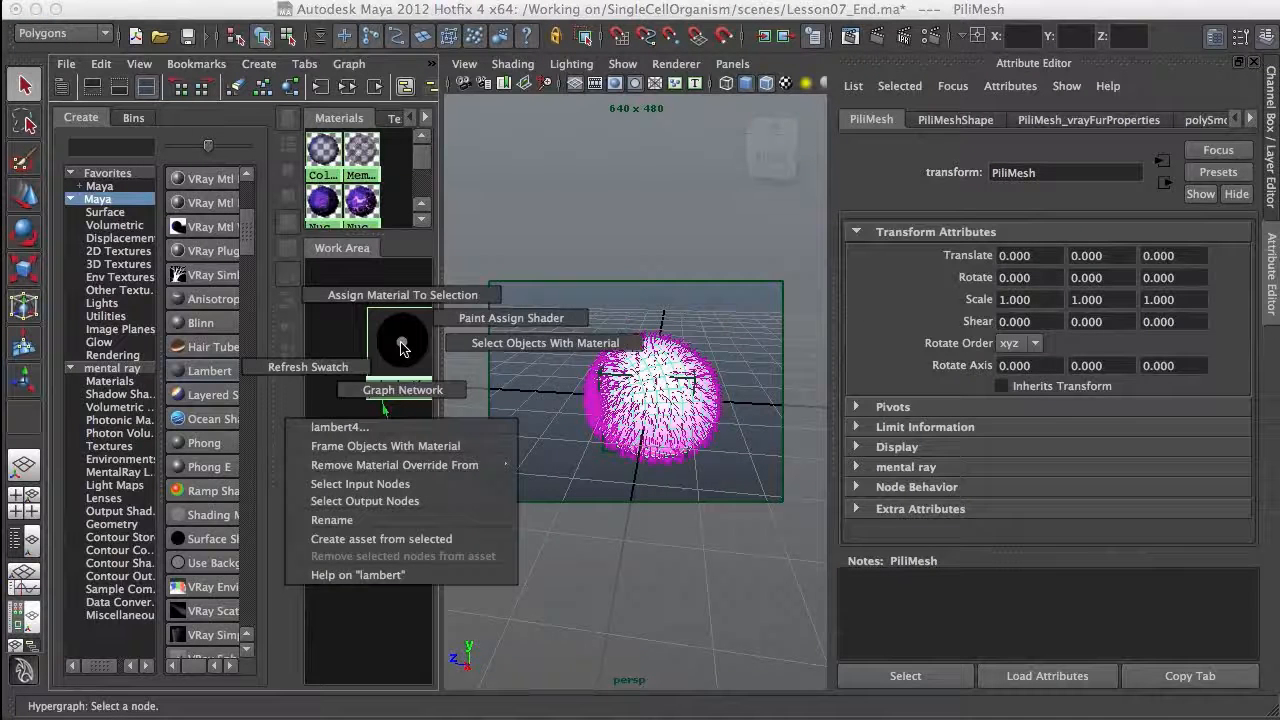
{"action": "left_click", "coordinate": [440, 295]}
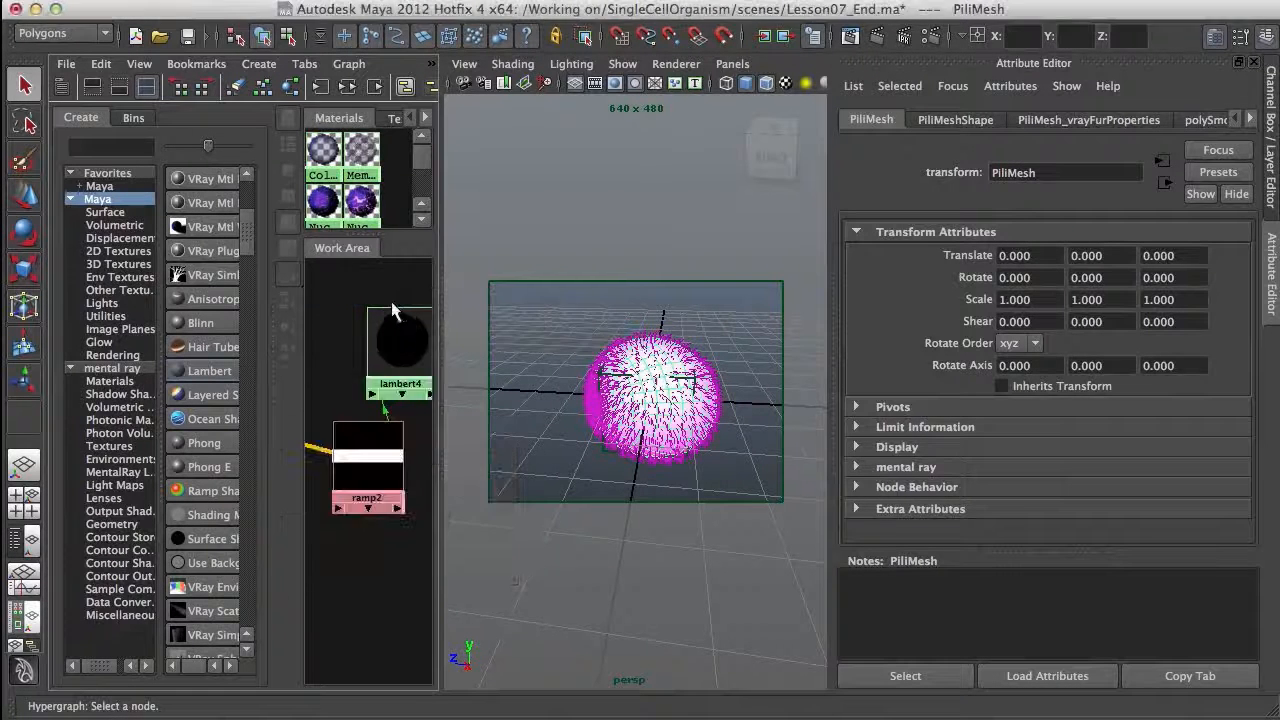
{"action": "left_click", "coordinate": [787, 86]}
{"action": "key", "text": "space"}
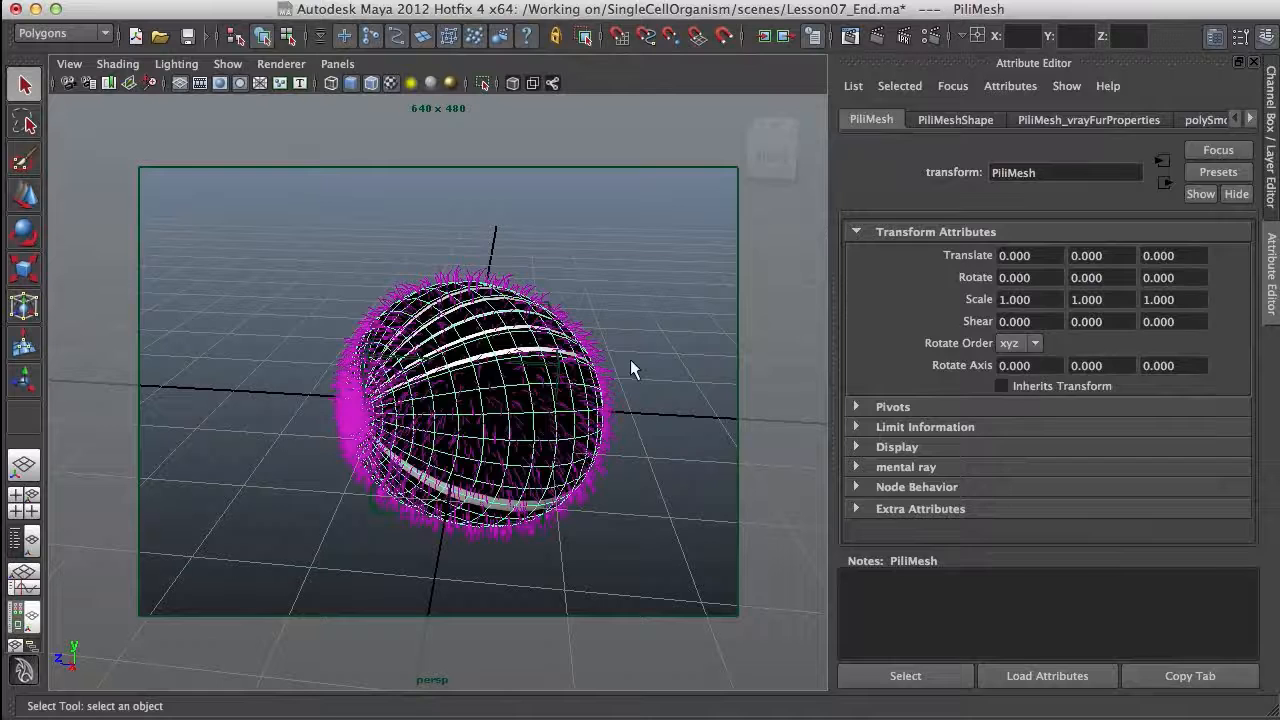
Examine from several angles how the ramp's white stripes lie across the hairy sphere.
{"action": "left_click", "coordinate": [640, 362]}
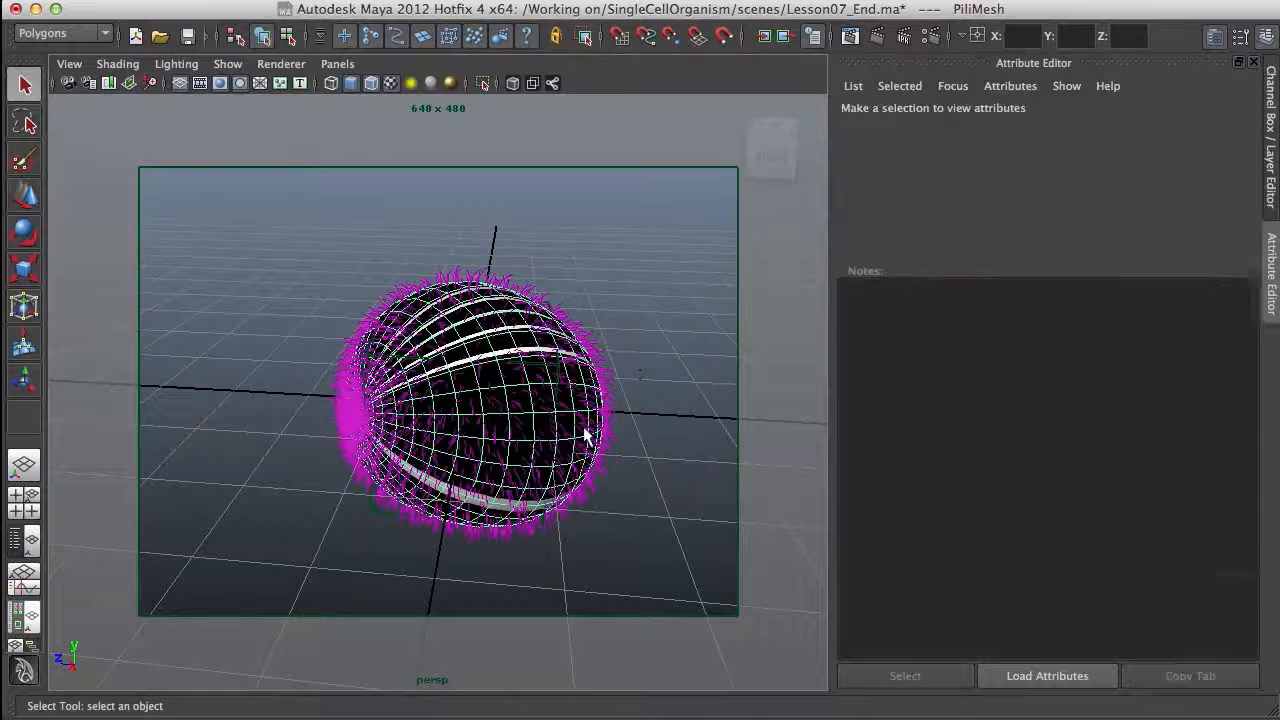
{"action": "left_click_drag", "start_coordinate": [618, 342], "coordinate": [500, 266], "text": "alt"}
{"action": "left_click_drag", "start_coordinate": [560, 329], "coordinate": [340, 457], "text": "alt"}
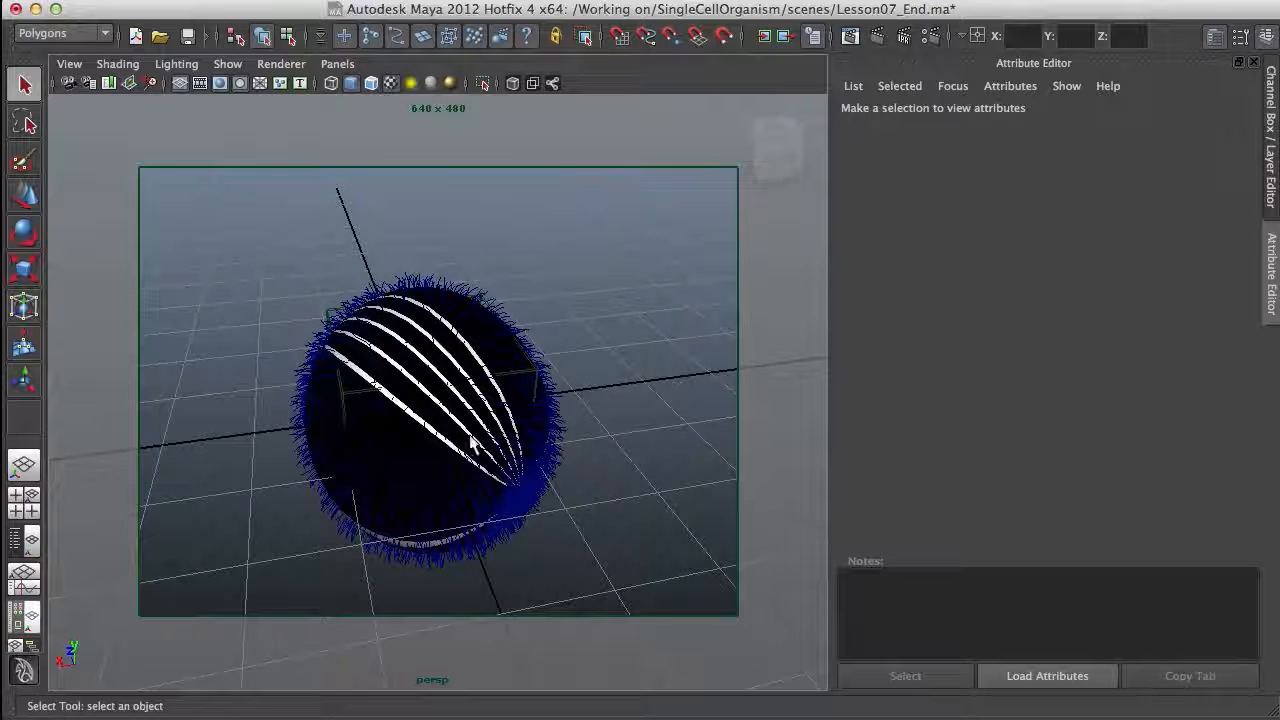
{"action": "left_click_drag", "start_coordinate": [462, 455], "coordinate": [583, 443], "text": "alt"}
{"action": "left_click_drag", "start_coordinate": [571, 377], "coordinate": [440, 276], "text": "alt"}
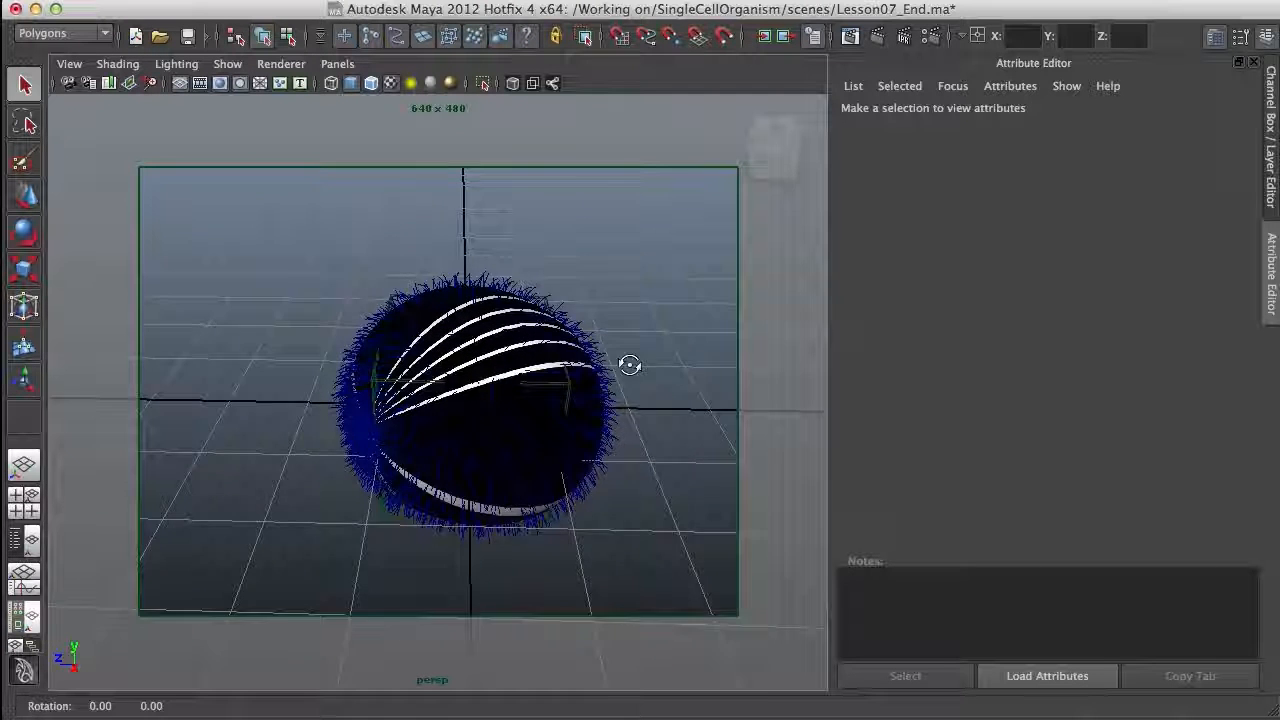
{"action": "left_click_drag", "start_coordinate": [604, 375], "coordinate": [428, 322], "text": "alt"}
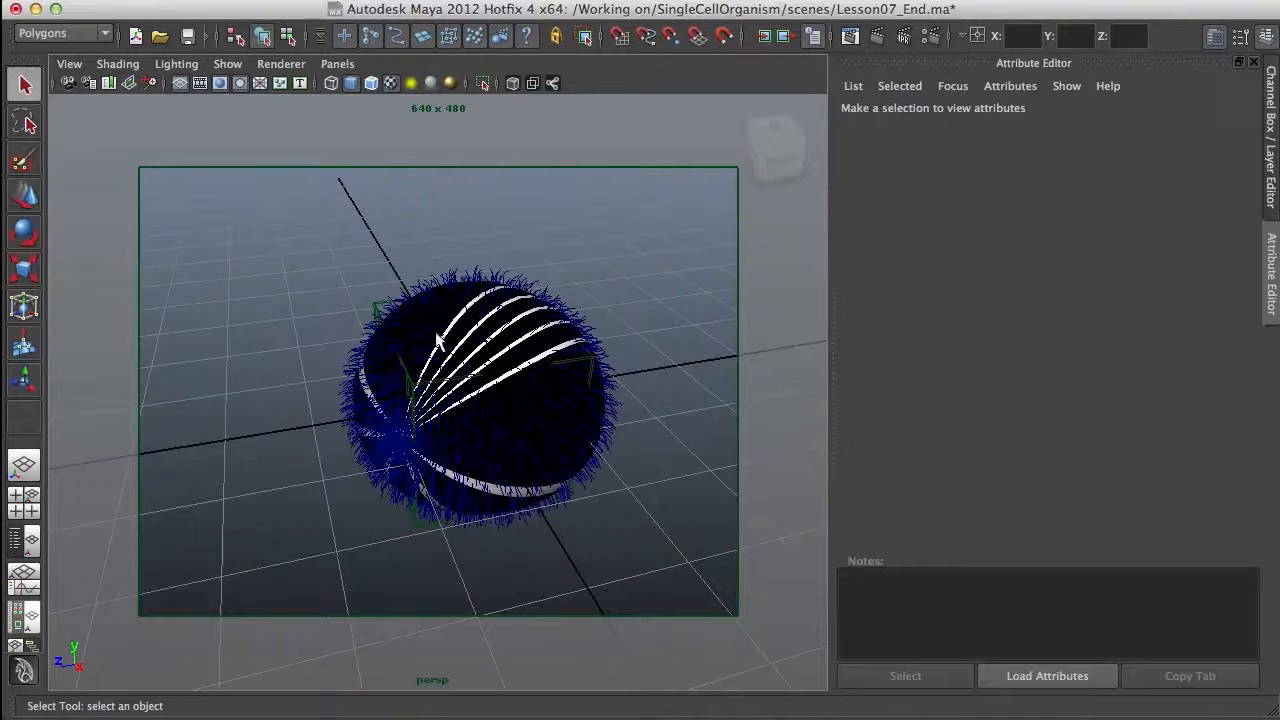
{"action": "left_click_drag", "start_coordinate": [654, 391], "coordinate": [594, 582], "text": "alt"}
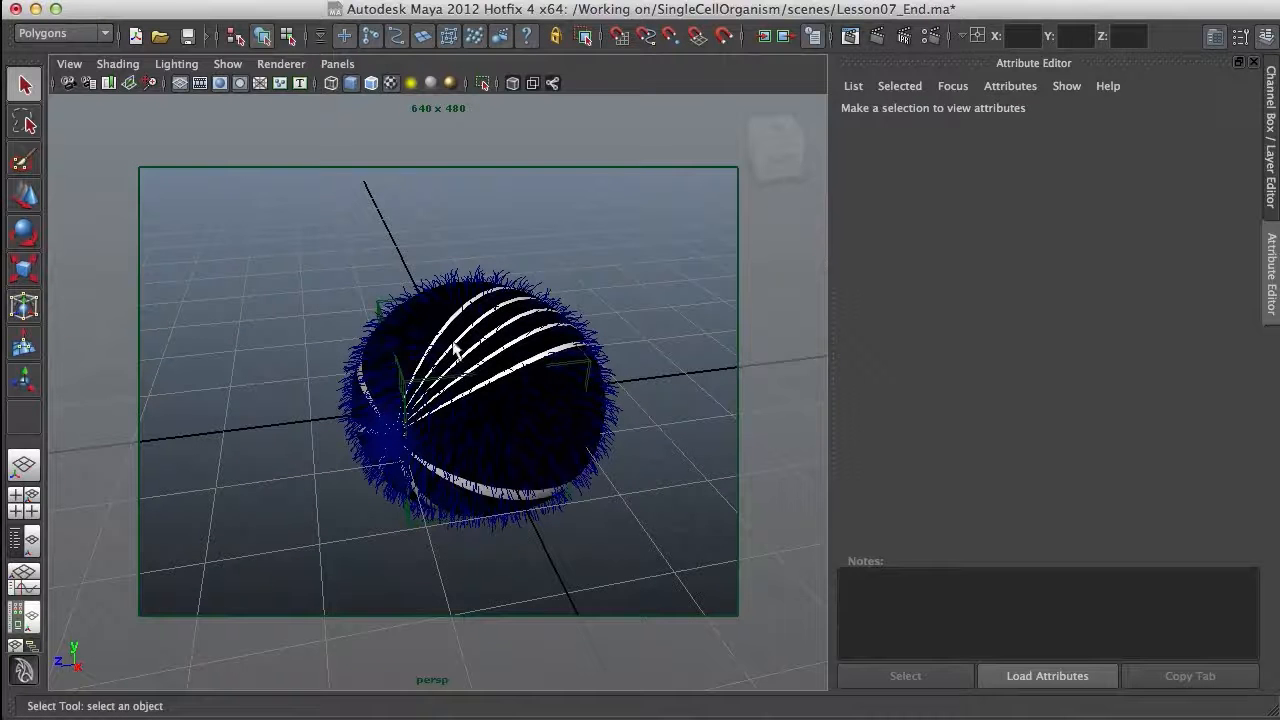
{"action": "left_click_drag", "start_coordinate": [516, 340], "coordinate": [458, 386], "text": "alt"}
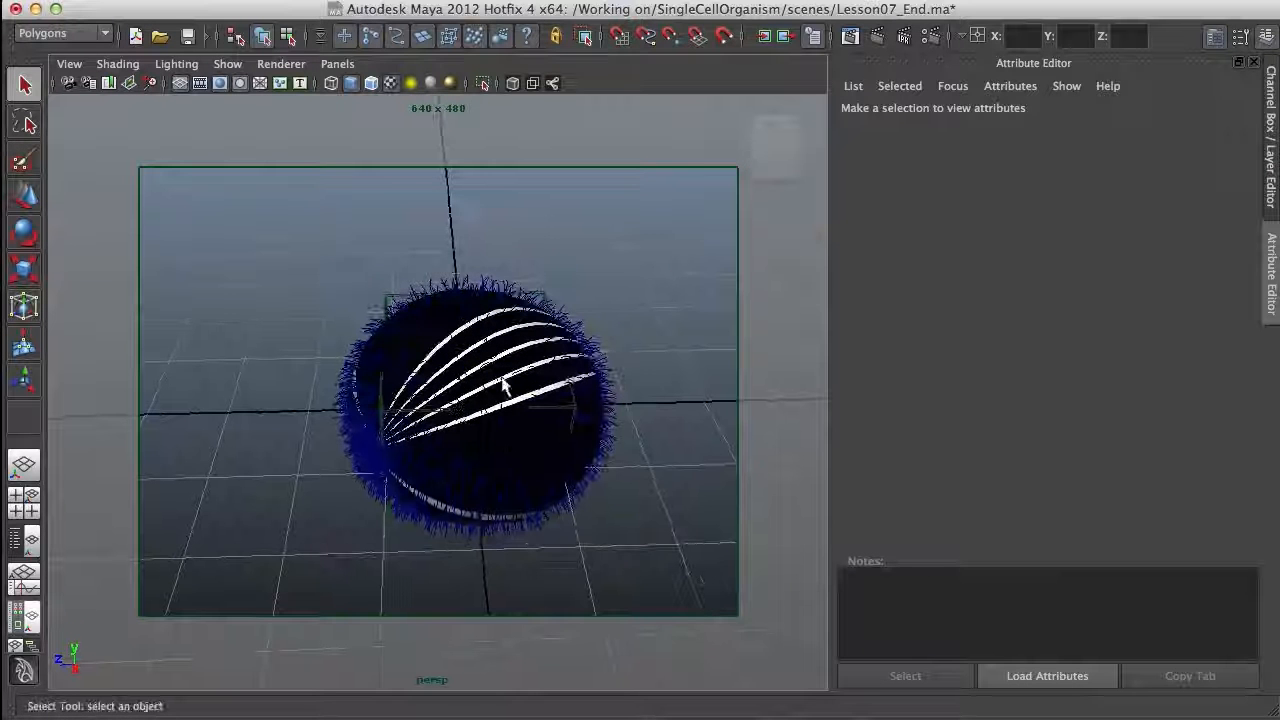
Open the UV Texture Editor for PiliMesh and select all of its UVs.
{"action": "left_click", "coordinate": [555, 531]}
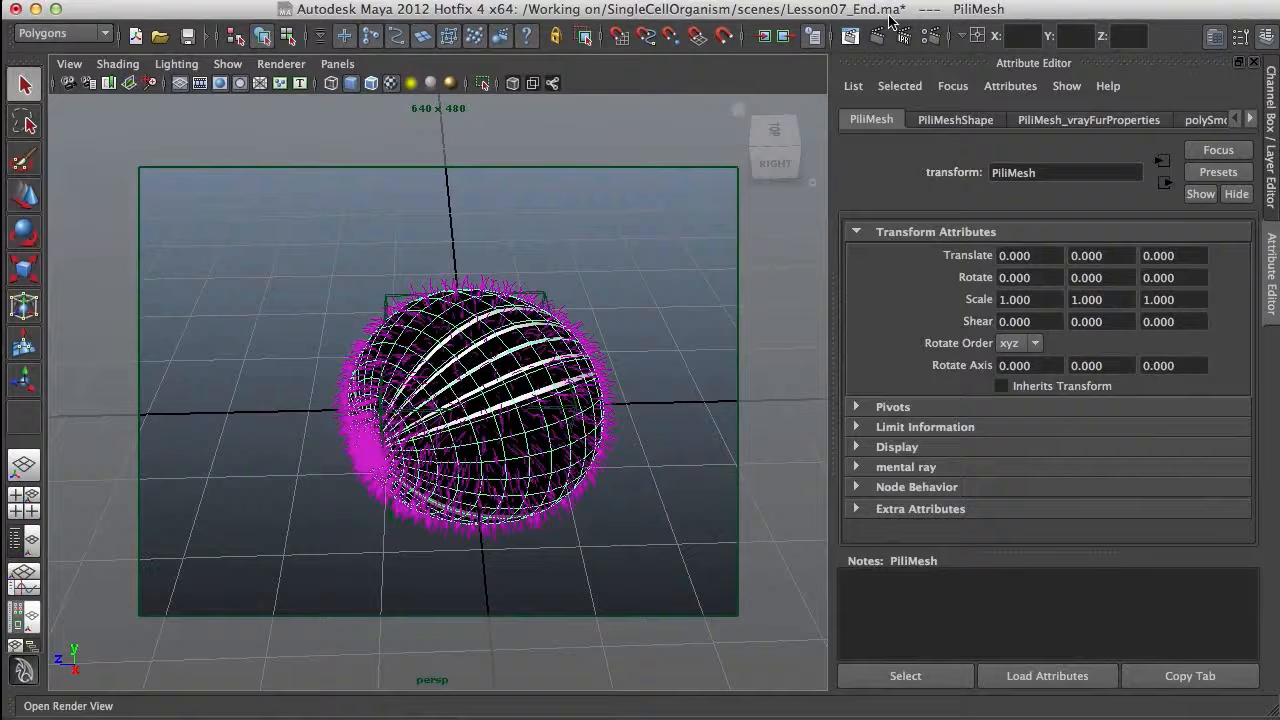
{"action": "left_click", "coordinate": [946, 2]}
{"action": "mouse_move", "coordinate": [1018, 2]}
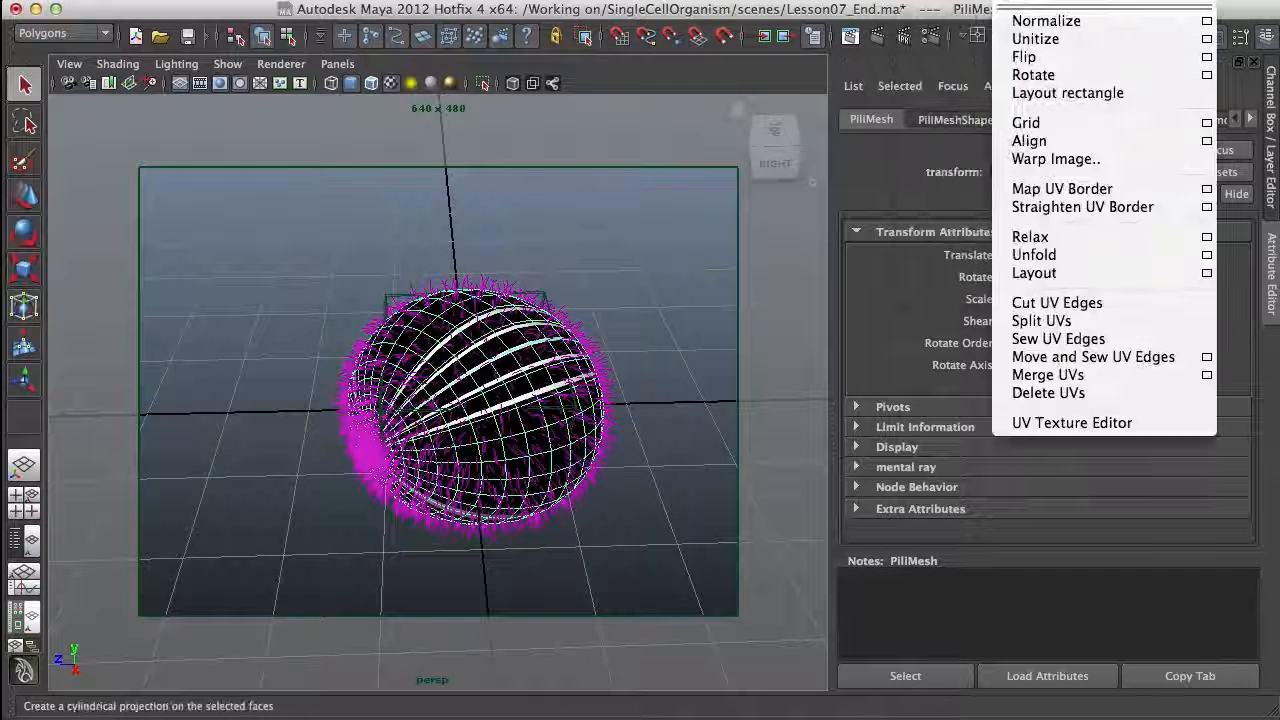
{"action": "left_click", "coordinate": [1060, 423]}
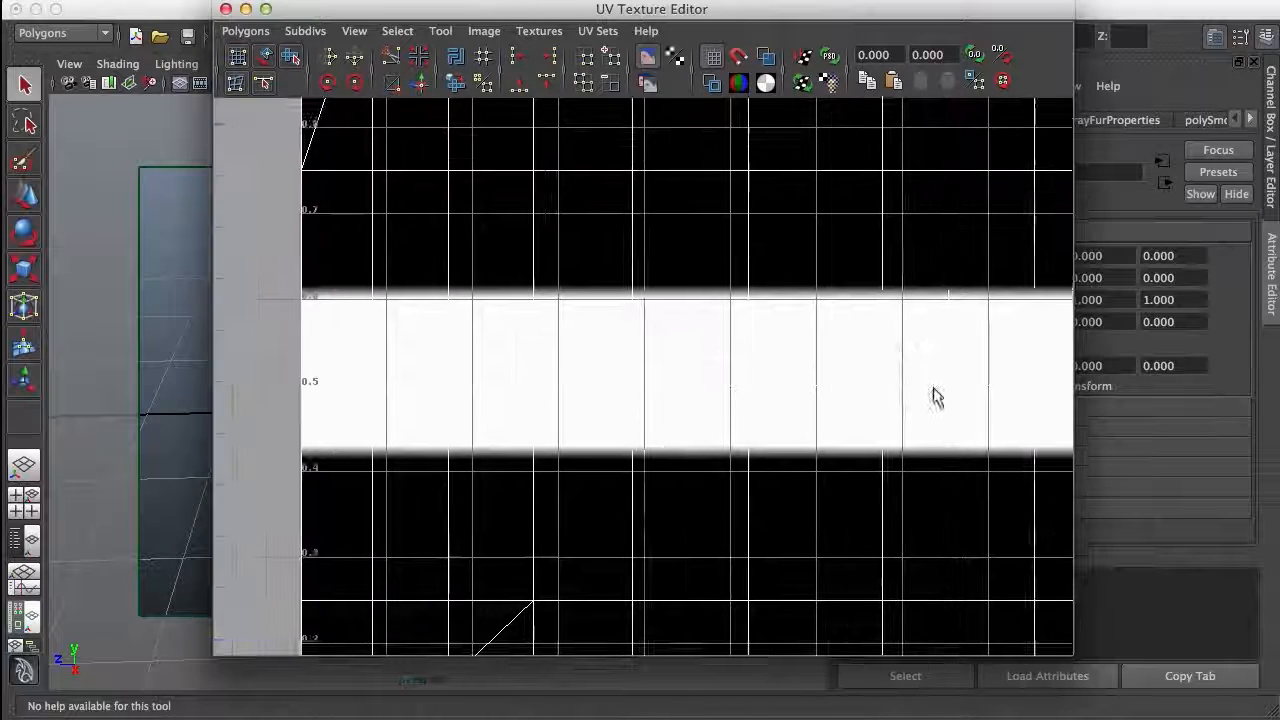
{"action": "scroll", "coordinate": [907, 363], "scroll_direction": "down", "scroll_amount": 8}
{"action": "scroll", "coordinate": [665, 413], "scroll_direction": "down", "scroll_amount": 6}
{"action": "scroll", "coordinate": [784, 408], "scroll_direction": "down", "scroll_amount": 3}
{"action": "right_click", "coordinate": [755, 396]}
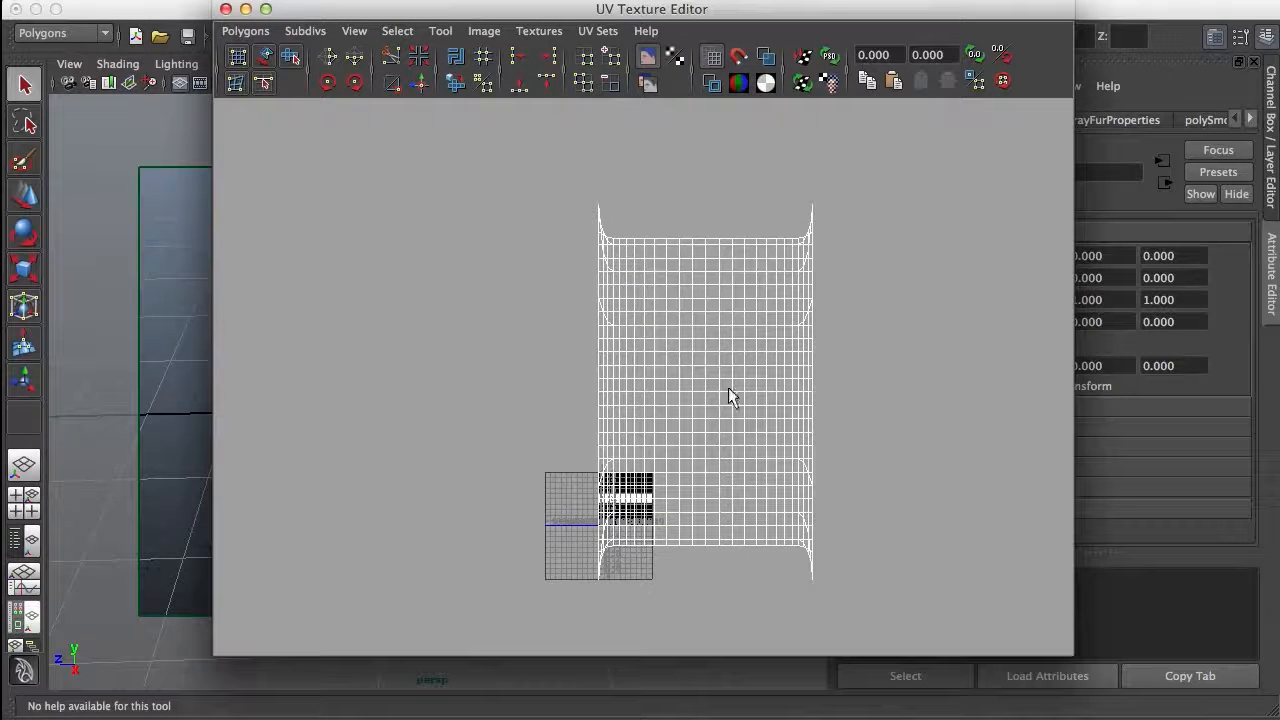
{"action": "right_click_drag", "start_coordinate": [738, 393], "coordinate": [785, 398]}
{"action": "left_click_drag", "start_coordinate": [898, 148], "coordinate": [458, 652]}
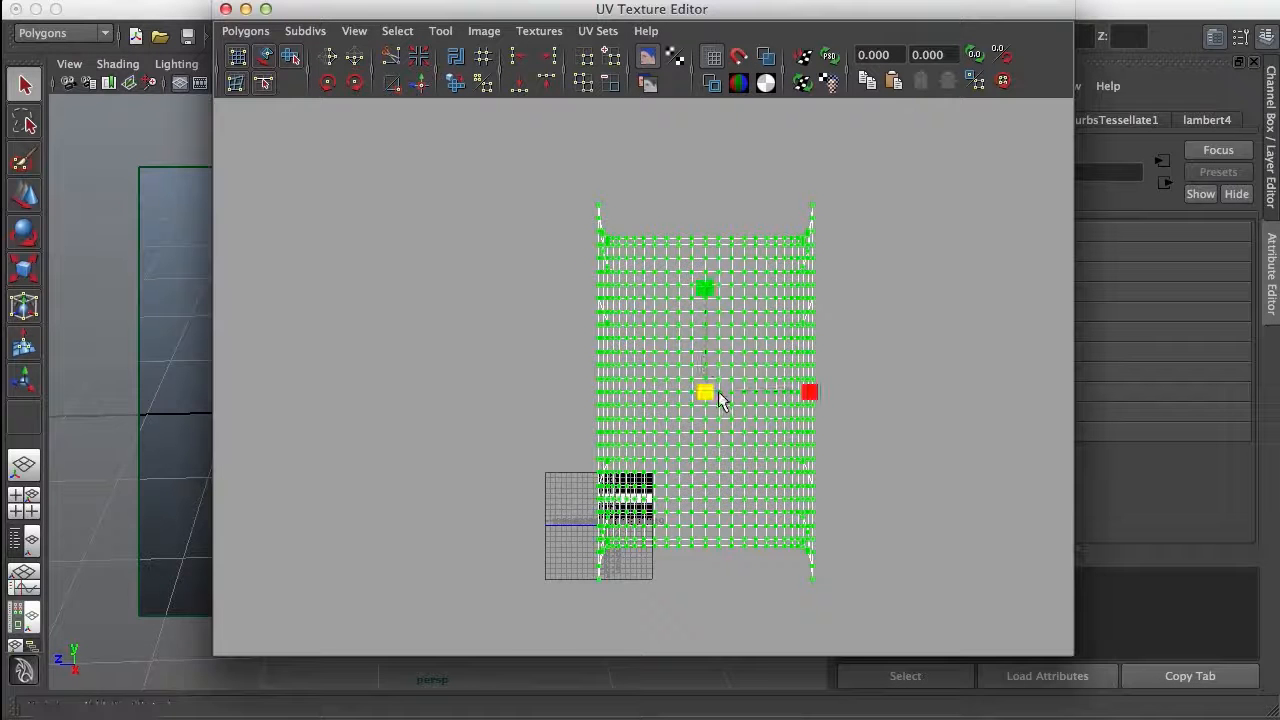
Scale the selected UVs down uniformly and move them onto the 0 to 1 texture square.
{"action": "key", "text": "r"}
{"action": "left_click_drag", "start_coordinate": [705, 392], "coordinate": [620, 443]}
{"action": "key", "text": "w"}
{"action": "left_click_drag", "start_coordinate": [707, 396], "coordinate": [623, 505]}
{"action": "right_click_drag", "start_coordinate": [630, 510], "coordinate": [880, 642], "text": "alt"}
{"action": "middle_click_drag", "start_coordinate": [736, 477], "coordinate": [828, 211], "text": "alt"}
{"action": "right_click_drag", "start_coordinate": [862, 478], "coordinate": [985, 530], "text": "alt"}
{"action": "middle_click_drag", "start_coordinate": [785, 331], "coordinate": [729, 471], "text": "alt"}
{"action": "right_click_drag", "start_coordinate": [729, 471], "coordinate": [811, 478], "text": "alt"}
{"action": "middle_click_drag", "start_coordinate": [808, 429], "coordinate": [808, 349], "text": "alt"}
{"action": "right_click_drag", "start_coordinate": [827, 428], "coordinate": [823, 466], "text": "alt"}
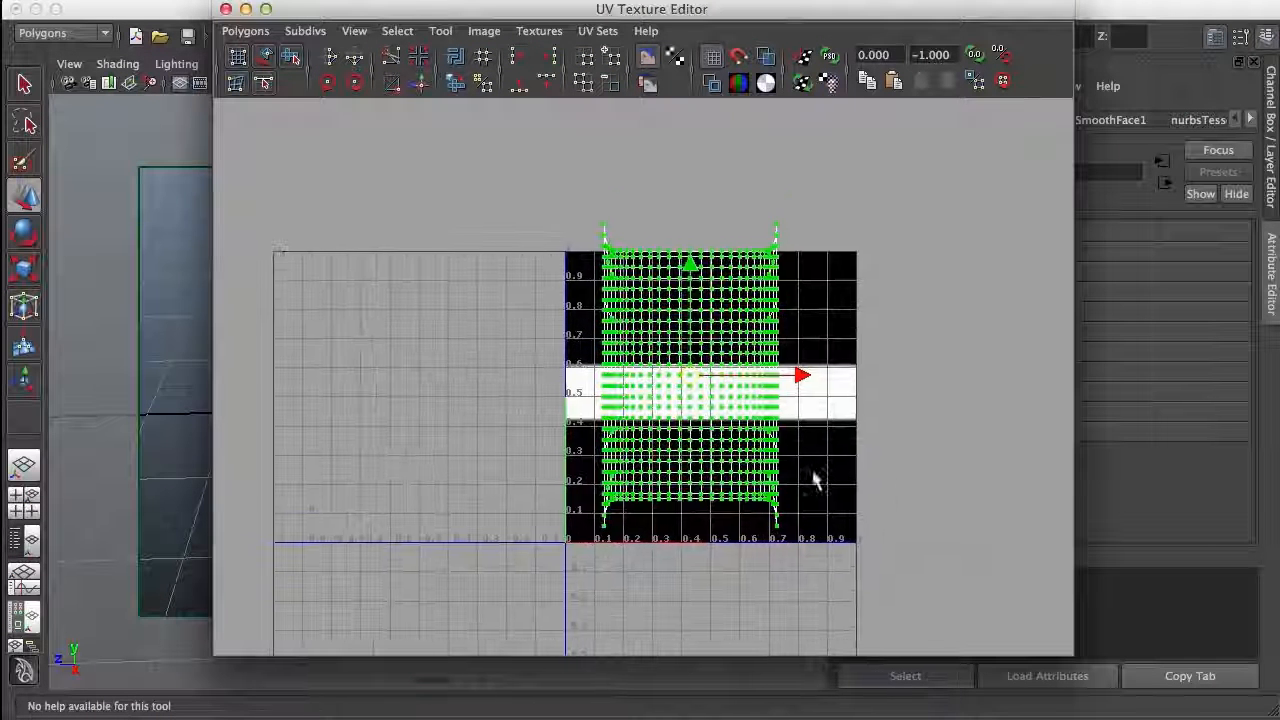
Center the UV layout on the texture square and scale it to fill the 0 to 1 range in both directions.
{"action": "key", "text": "r"}
{"action": "left_click_drag", "start_coordinate": [693, 284], "coordinate": [720, 320]}
{"action": "left_click_drag", "start_coordinate": [803, 377], "coordinate": [840, 382]}
{"action": "key", "text": "w"}
{"action": "left_click_drag", "start_coordinate": [694, 374], "coordinate": [710, 398]}
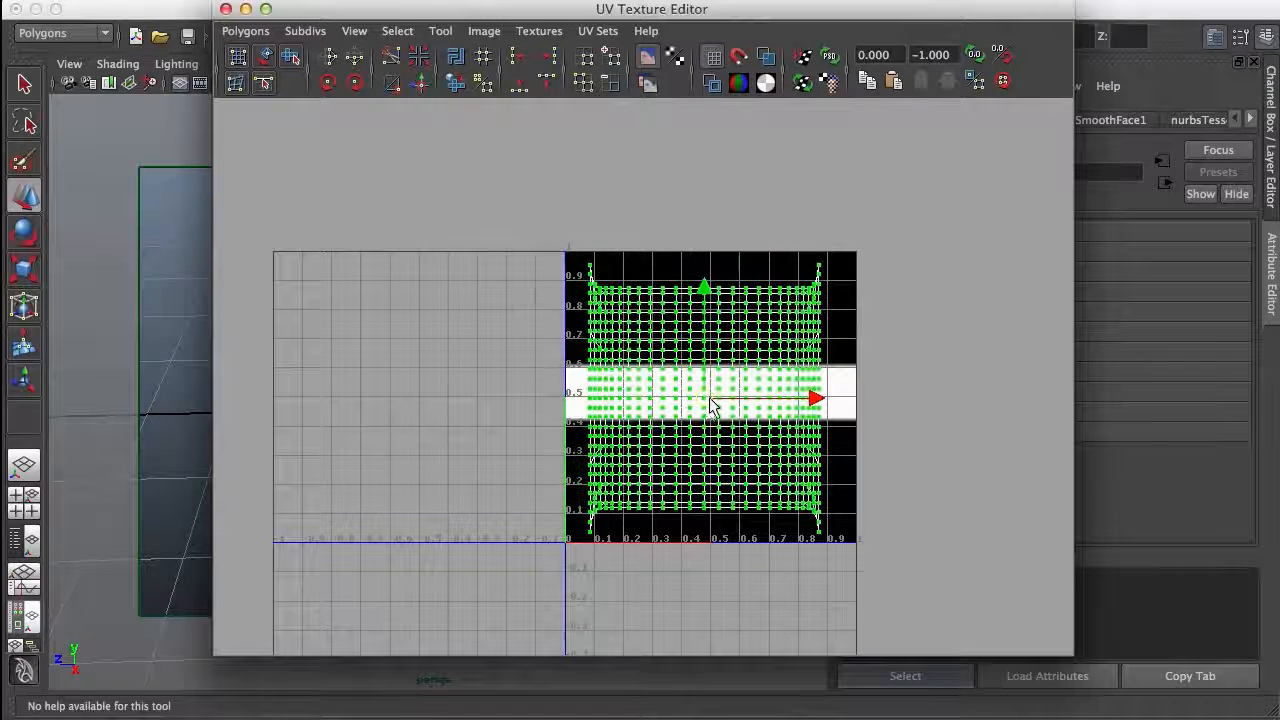
{"action": "key", "text": "r"}
{"action": "middle_click_drag", "start_coordinate": [736, 389], "coordinate": [738, 385]}
{"action": "mouse_move", "coordinate": [706, 403]}
{"action": "left_mouse_down"}
{"action": "mouse_move", "coordinate": [737, 409]}
{"action": "mouse_move", "coordinate": [709, 402]}
{"action": "left_mouse_up"}
{"action": "key", "text": "w"}
{"action": "key", "text": "r"}
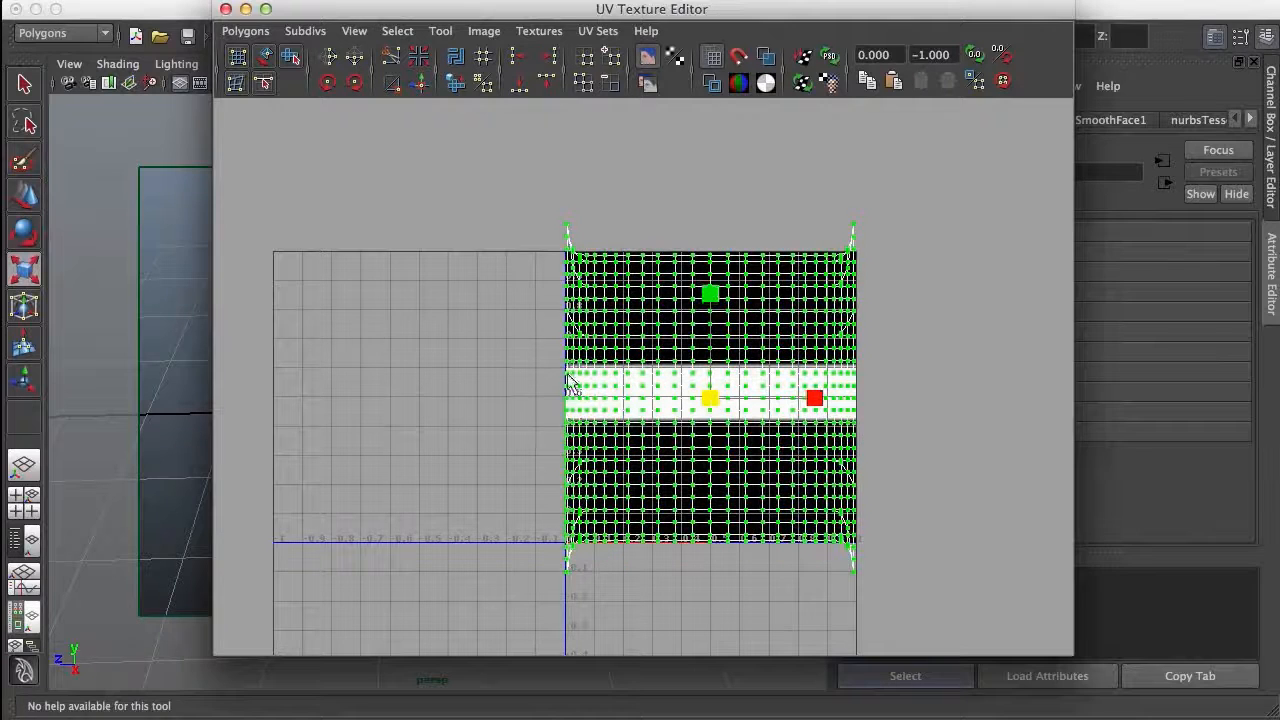
Close the UV Texture Editor, return the mesh to object mode and deselect it.
{"action": "left_click", "coordinate": [225, 8]}
{"action": "right_click_drag", "start_coordinate": [569, 381], "coordinate": [632, 360]}
{"action": "left_click", "coordinate": [654, 431]}
{"action": "left_click_drag", "start_coordinate": [654, 431], "coordinate": [614, 406], "text": "alt"}
{"action": "left_click", "coordinate": [592, 430]}
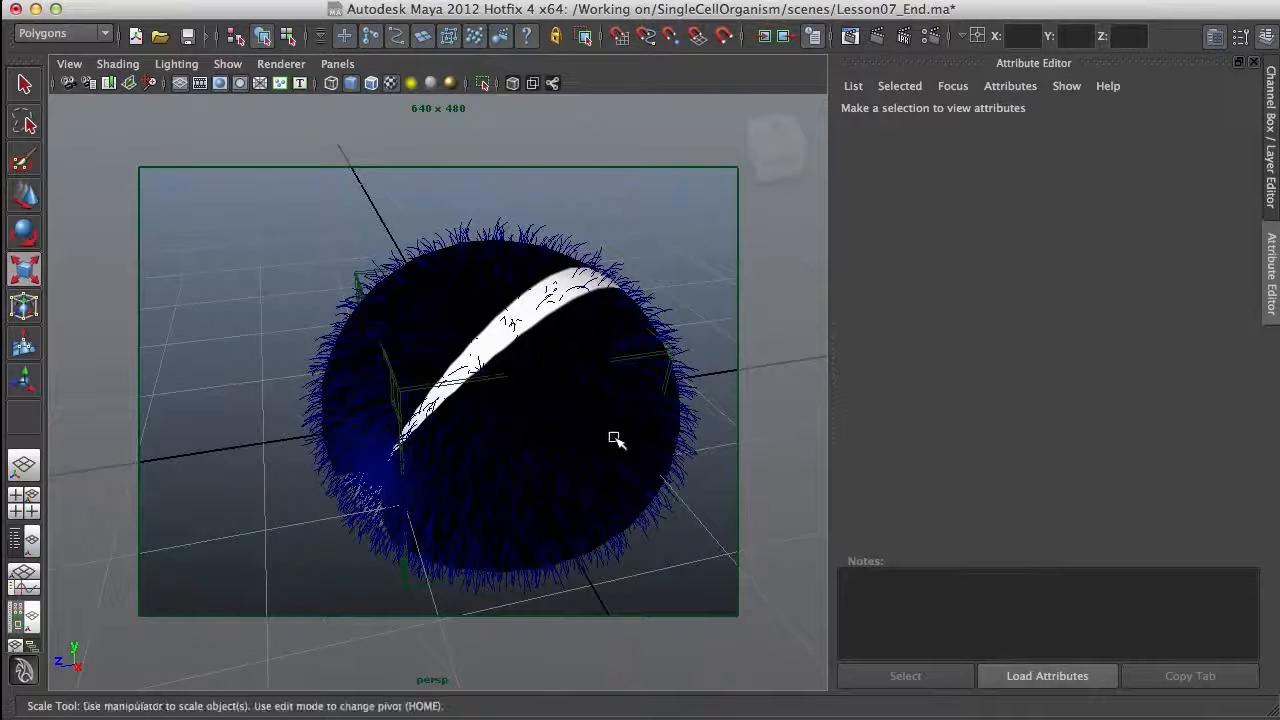
Check the single white stripe around the sphere and change the ramp's type to U Ramp.
{"action": "left_click_drag", "start_coordinate": [600, 447], "coordinate": [560, 468], "text": "alt"}
{"action": "left_click_drag", "start_coordinate": [534, 594], "coordinate": [760, 470], "text": "alt"}
{"action": "left_click_drag", "start_coordinate": [563, 374], "coordinate": [346, 490], "text": "alt"}
{"action": "left_click_drag", "start_coordinate": [600, 435], "coordinate": [489, 400], "text": "alt"}
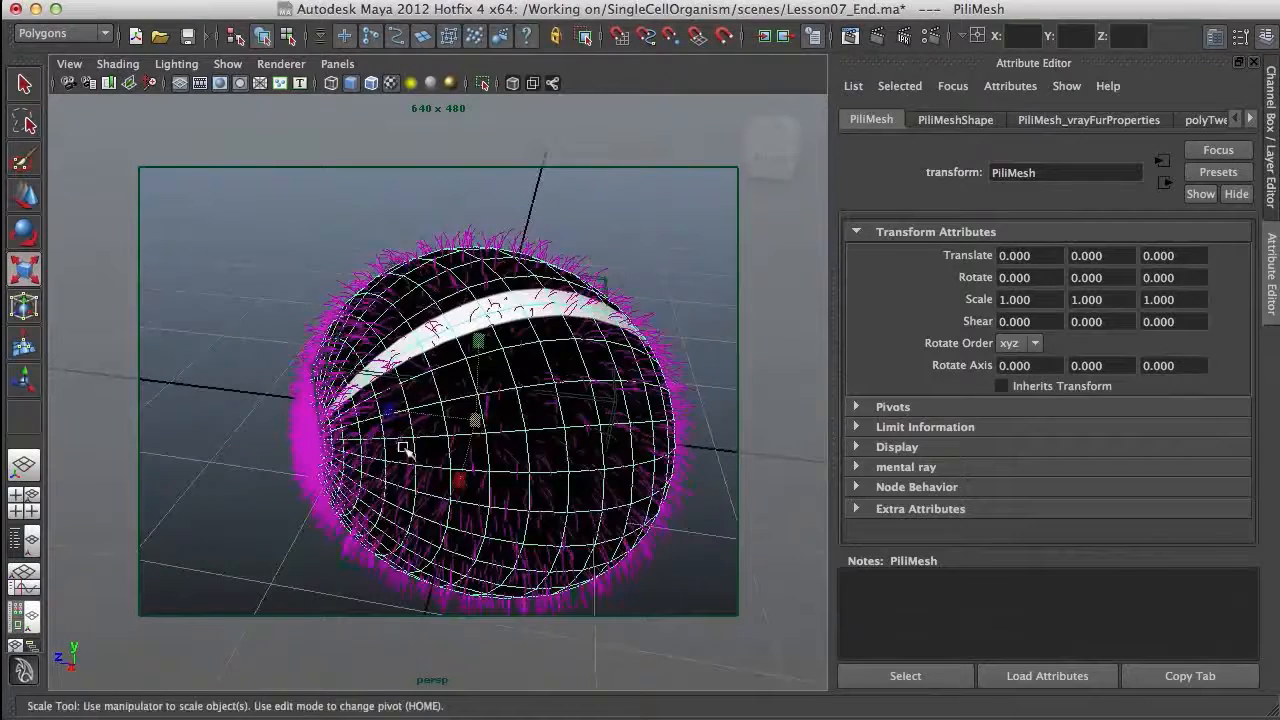
{"action": "left_click_drag", "start_coordinate": [634, 414], "coordinate": [600, 460], "text": "alt"}
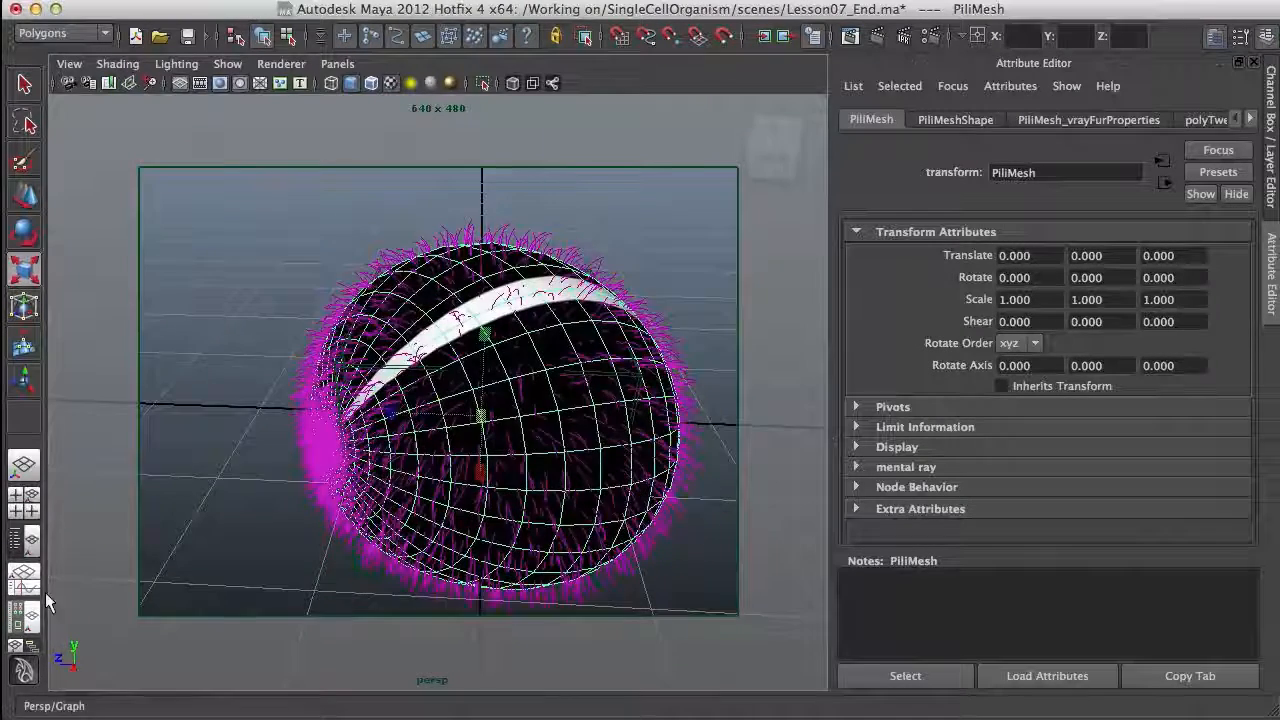
{"action": "left_click", "coordinate": [26, 624]}
{"action": "left_click", "coordinate": [370, 470]}
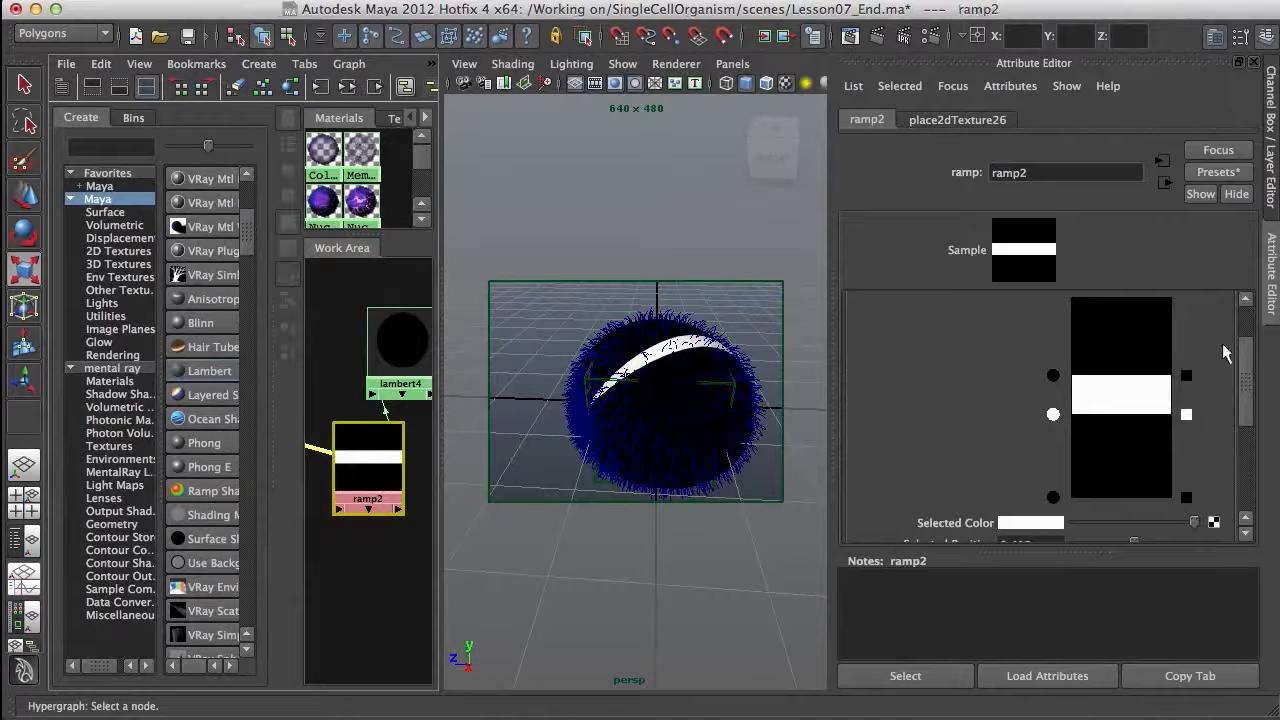
{"action": "left_click", "coordinate": [1069, 328]}
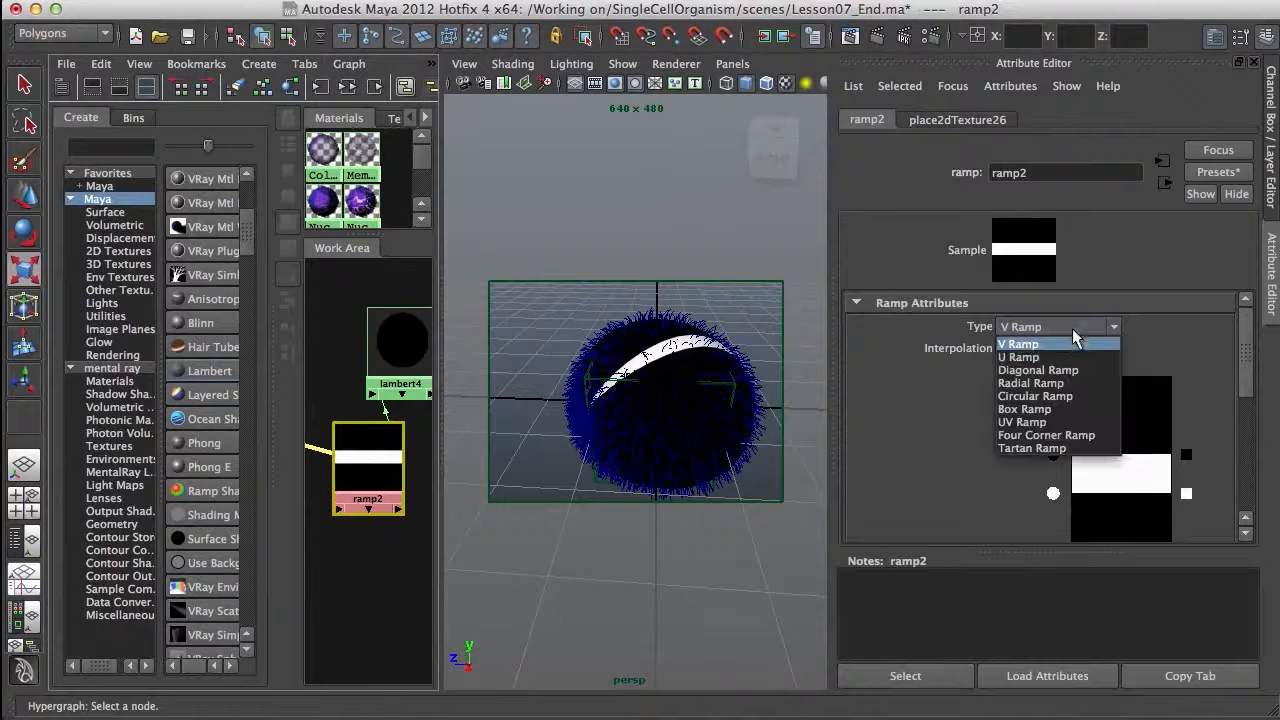
{"action": "left_click", "coordinate": [1032, 357]}
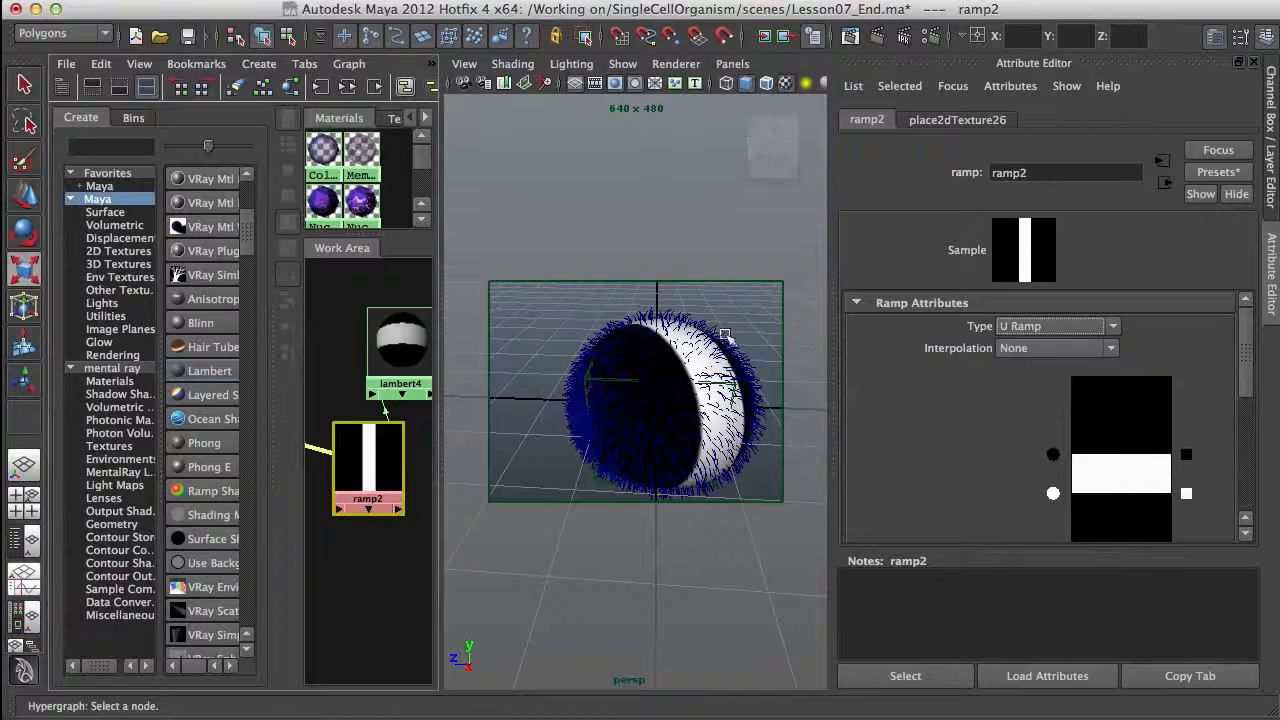
Replace the Attribute Editor with the Channel Box and maximize the perspective view.
{"action": "key", "text": "space"}
{"action": "left_click", "coordinate": [734, 338]}
{"action": "key", "text": "space"}
{"action": "left_click", "coordinate": [750, 326]}
{"action": "left_click", "coordinate": [1217, 40]}
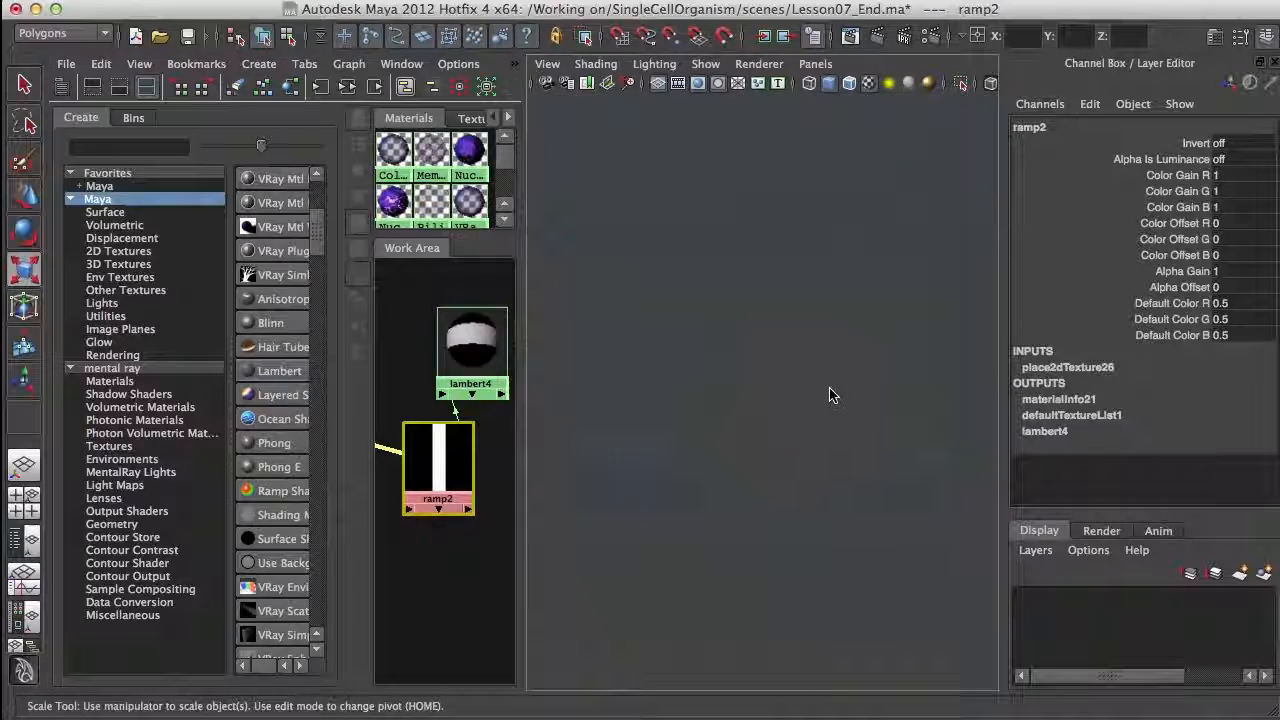
{"action": "key", "text": "space"}
Examine how the white band wraps around the middle of the hairy sphere, and select PiliMesh.
{"action": "left_click_drag", "start_coordinate": [823, 338], "coordinate": [769, 351], "text": "alt"}
{"action": "right_click_drag", "start_coordinate": [769, 351], "coordinate": [643, 349], "text": "alt"}
{"action": "left_click_drag", "start_coordinate": [643, 349], "coordinate": [703, 355], "text": "alt"}
{"action": "right_click_drag", "start_coordinate": [703, 355], "coordinate": [615, 220], "text": "alt"}
{"action": "key", "text": "r"}
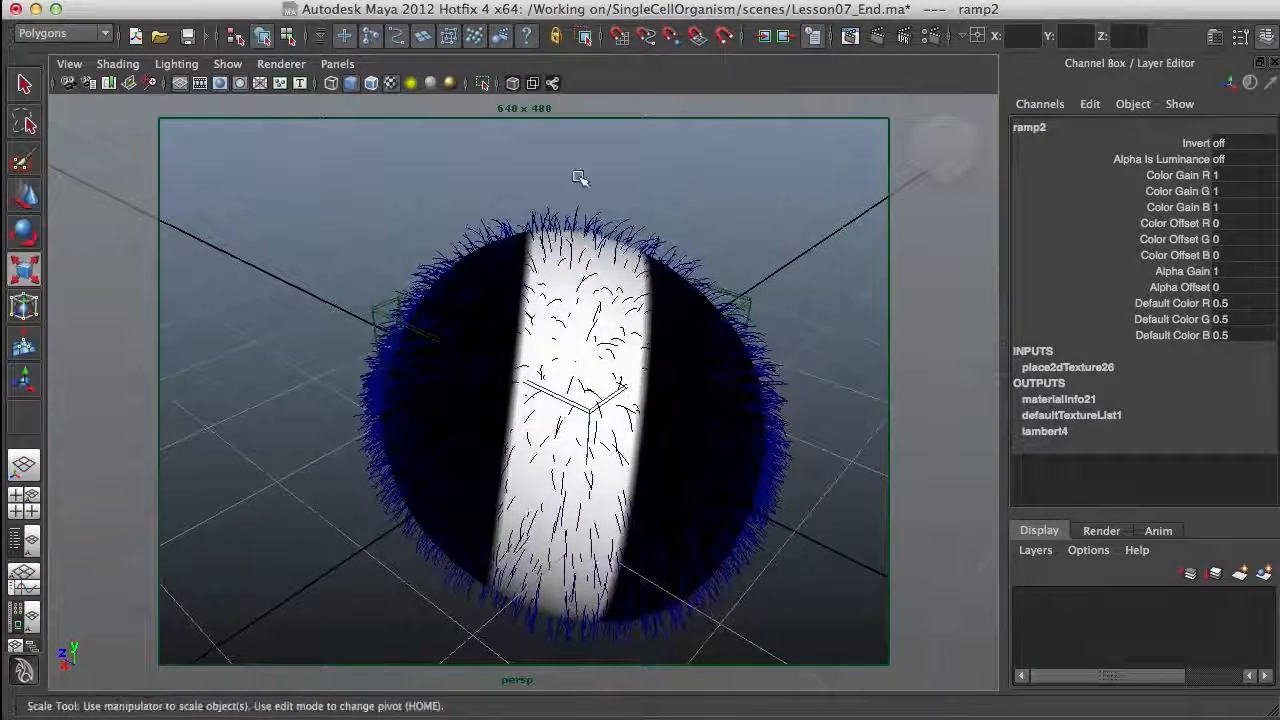
{"action": "left_click_drag", "start_coordinate": [638, 297], "coordinate": [646, 326], "text": "alt"}
{"action": "left_click", "coordinate": [625, 338]}
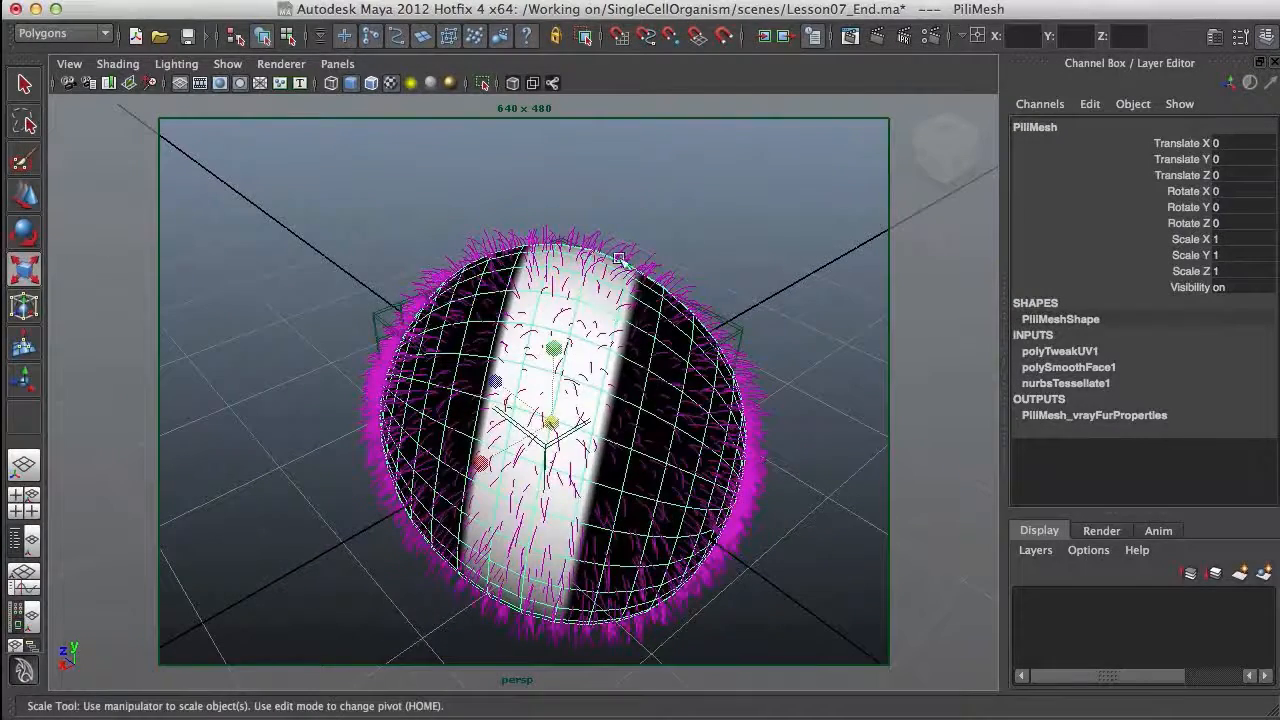
{"action": "left_click_drag", "start_coordinate": [585, 515], "coordinate": [623, 323], "text": "alt"}
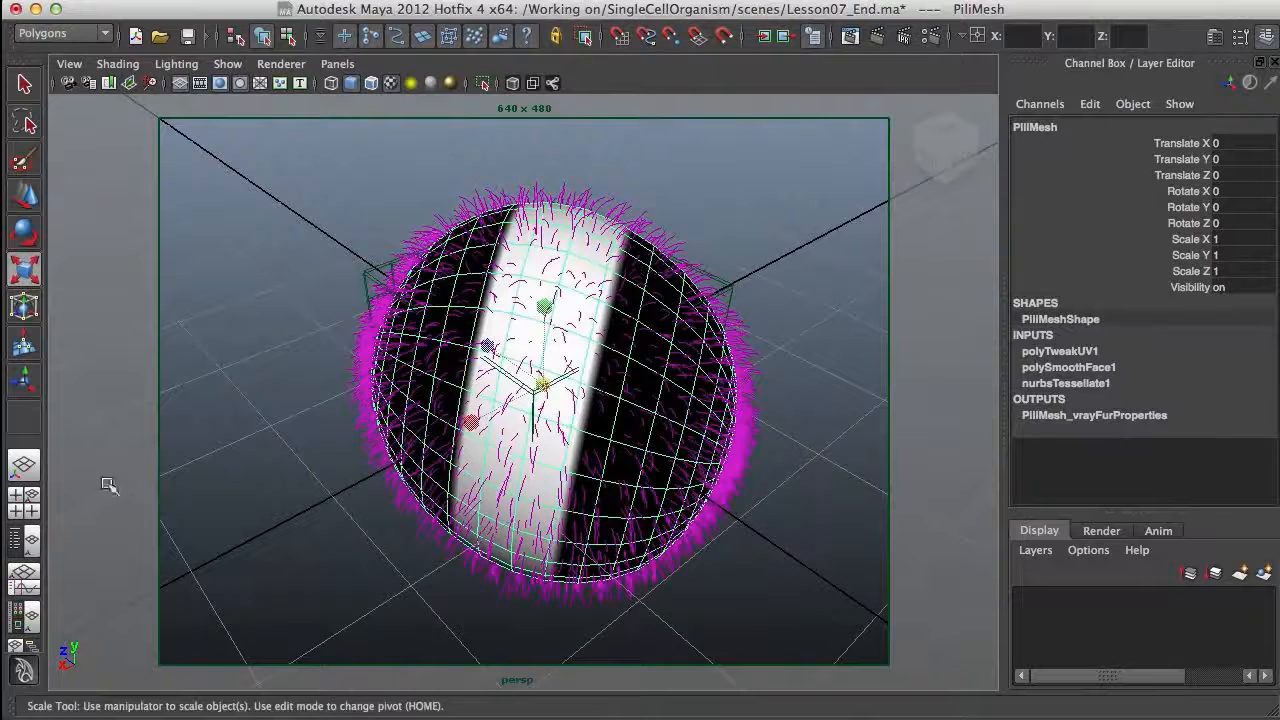
Move the black and white markers of ramp2 to shift the white stripe and check the band on the sphere.
{"action": "left_click", "coordinate": [32, 614]}
{"action": "left_click", "coordinate": [468, 456]}
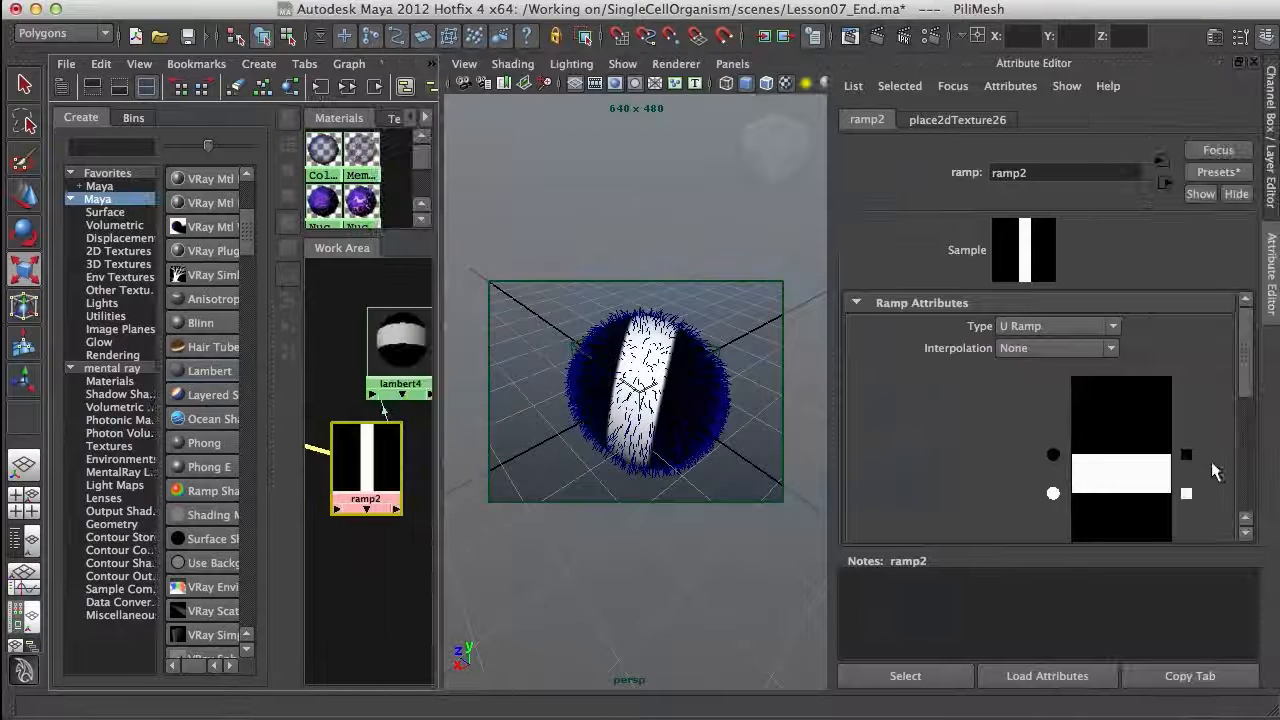
{"action": "left_click_drag", "start_coordinate": [1053, 493], "coordinate": [1054, 500]}
{"action": "left_click_drag", "start_coordinate": [1054, 448], "coordinate": [1054, 495]}
{"action": "left_click_drag", "start_coordinate": [660, 420], "coordinate": [721, 424], "text": "alt"}
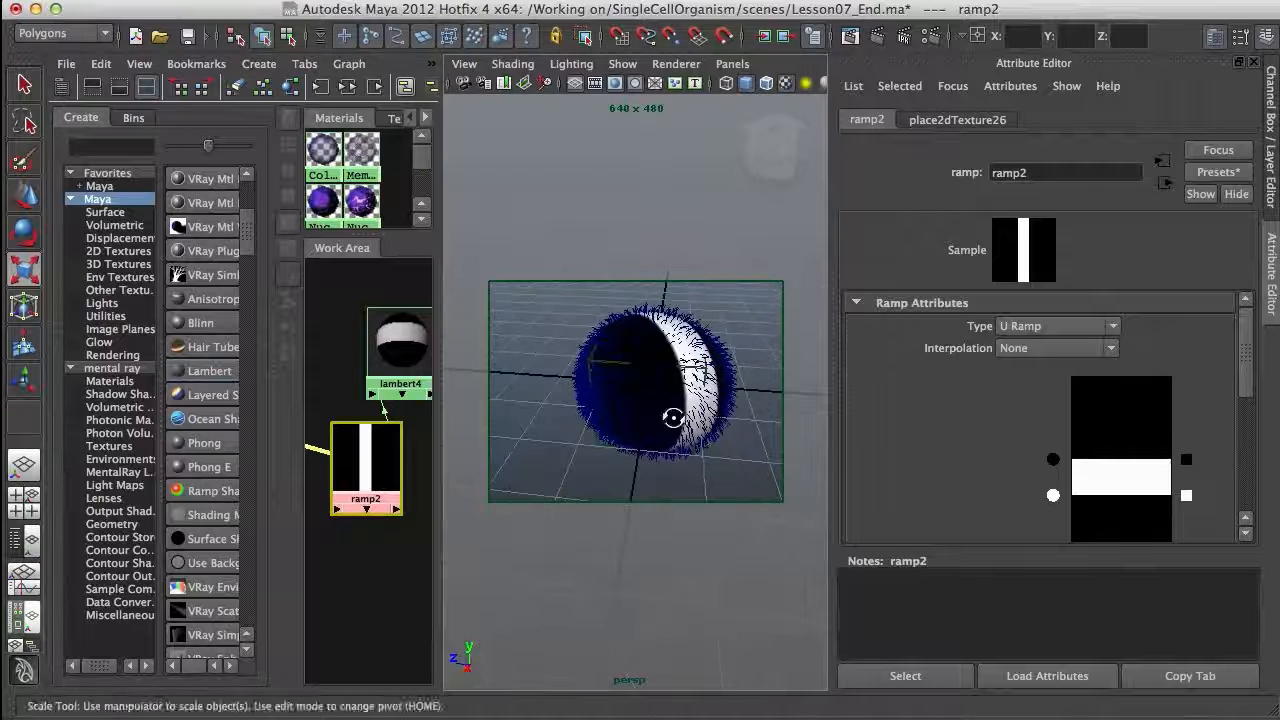
{"action": "right_click_drag", "start_coordinate": [699, 440], "coordinate": [720, 452], "text": "alt"}
{"action": "middle_click_drag", "start_coordinate": [720, 452], "coordinate": [680, 423], "text": "alt"}
{"action": "right_click_drag", "start_coordinate": [680, 423], "coordinate": [686, 364], "text": "alt"}
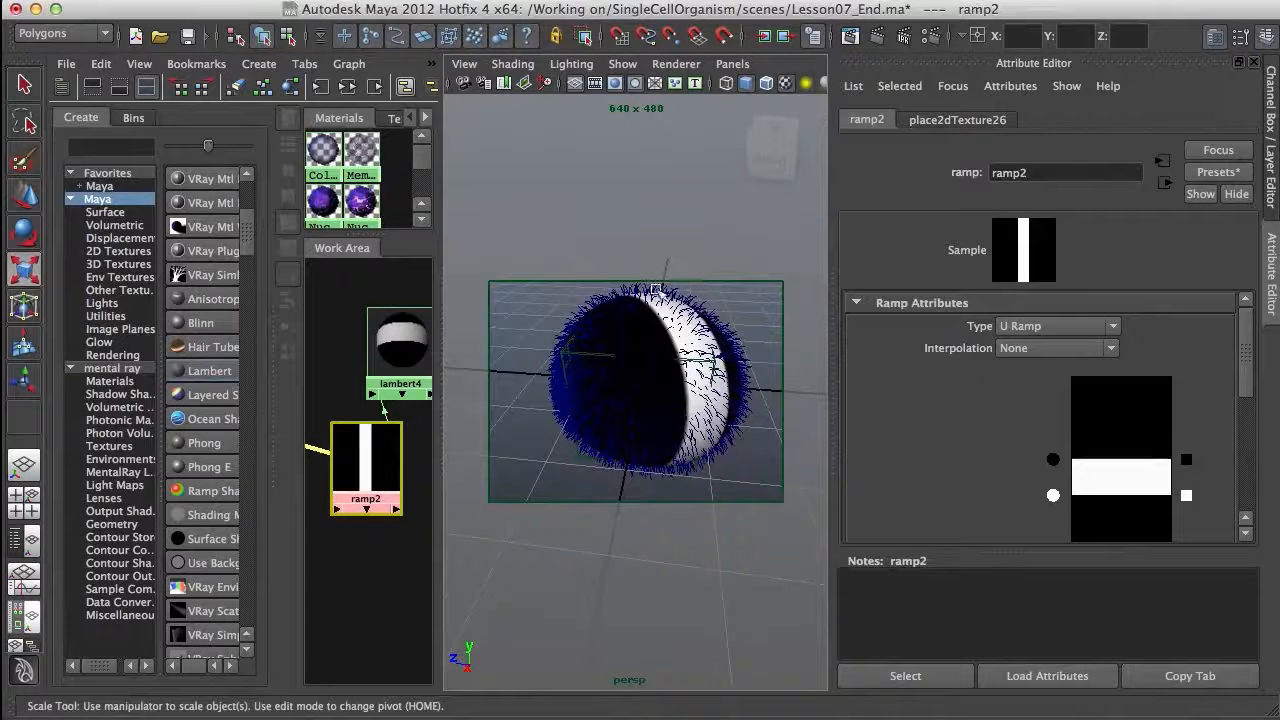
{"action": "middle_click_drag", "start_coordinate": [365, 307], "coordinate": [355, 305], "text": "alt"}
Connect ramp2 to the Density texture in the hair's PiliMesh_vrayFurProperties.
{"action": "left_click", "coordinate": [592, 300]}
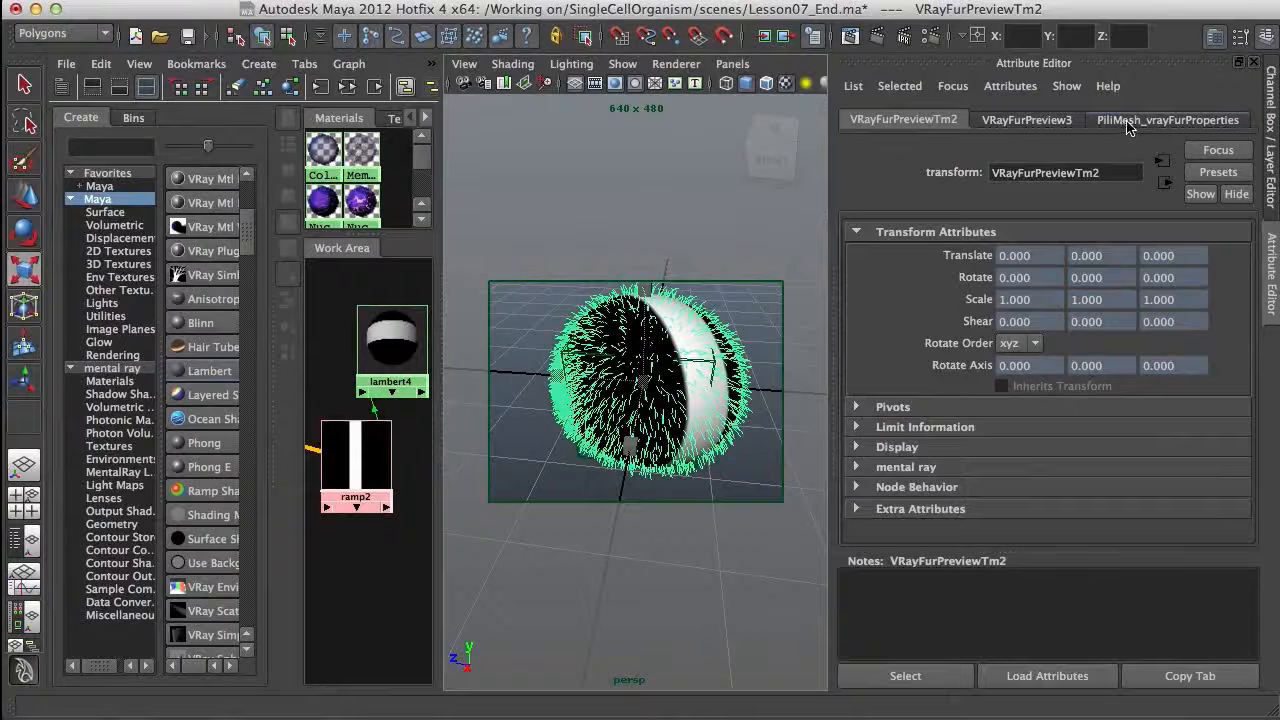
{"action": "left_click", "coordinate": [1157, 120]}
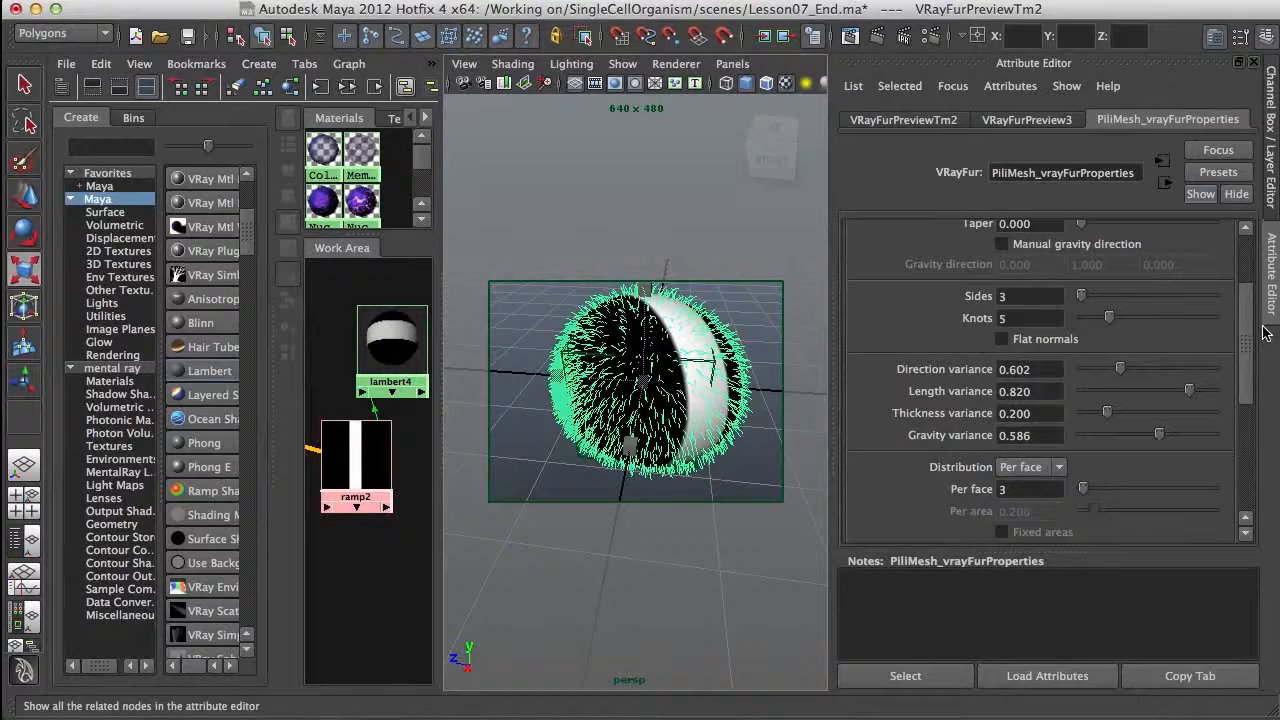
{"action": "left_click_drag", "start_coordinate": [1248, 360], "coordinate": [1245, 462]}
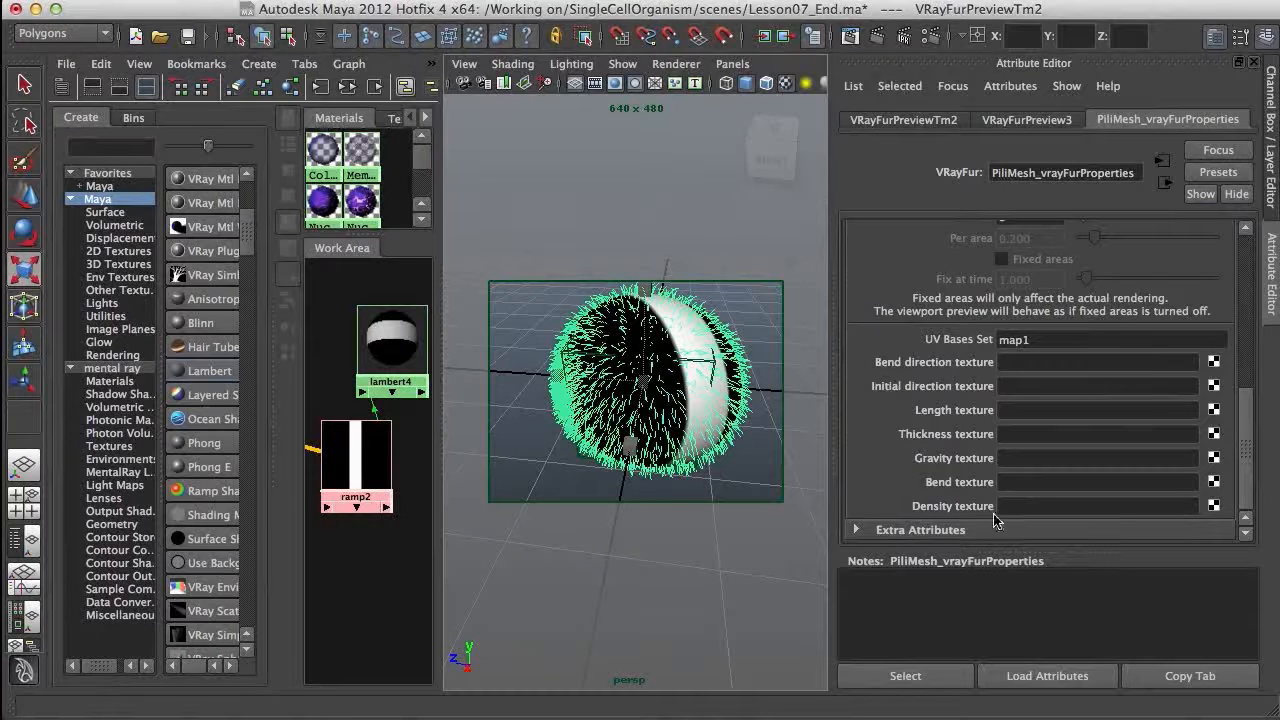
{"action": "middle_click_drag", "start_coordinate": [345, 452], "coordinate": [1035, 508]}
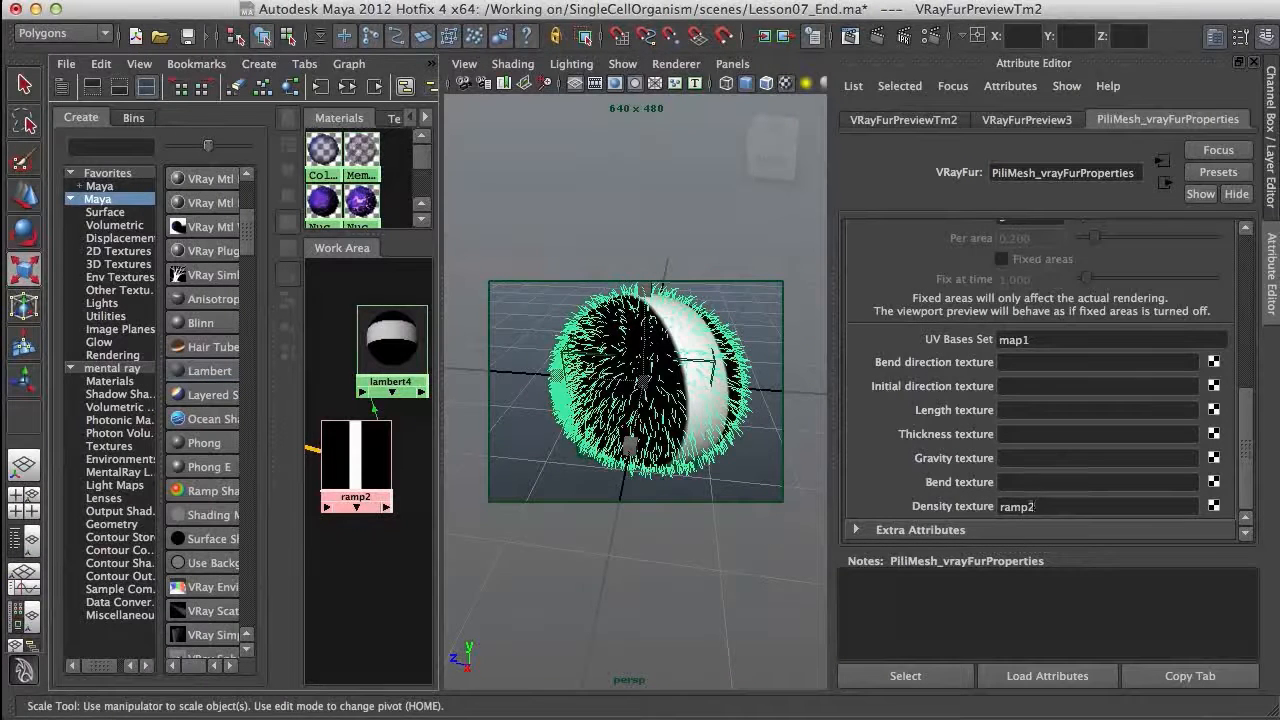
{"action": "key", "text": "BackSpace"}
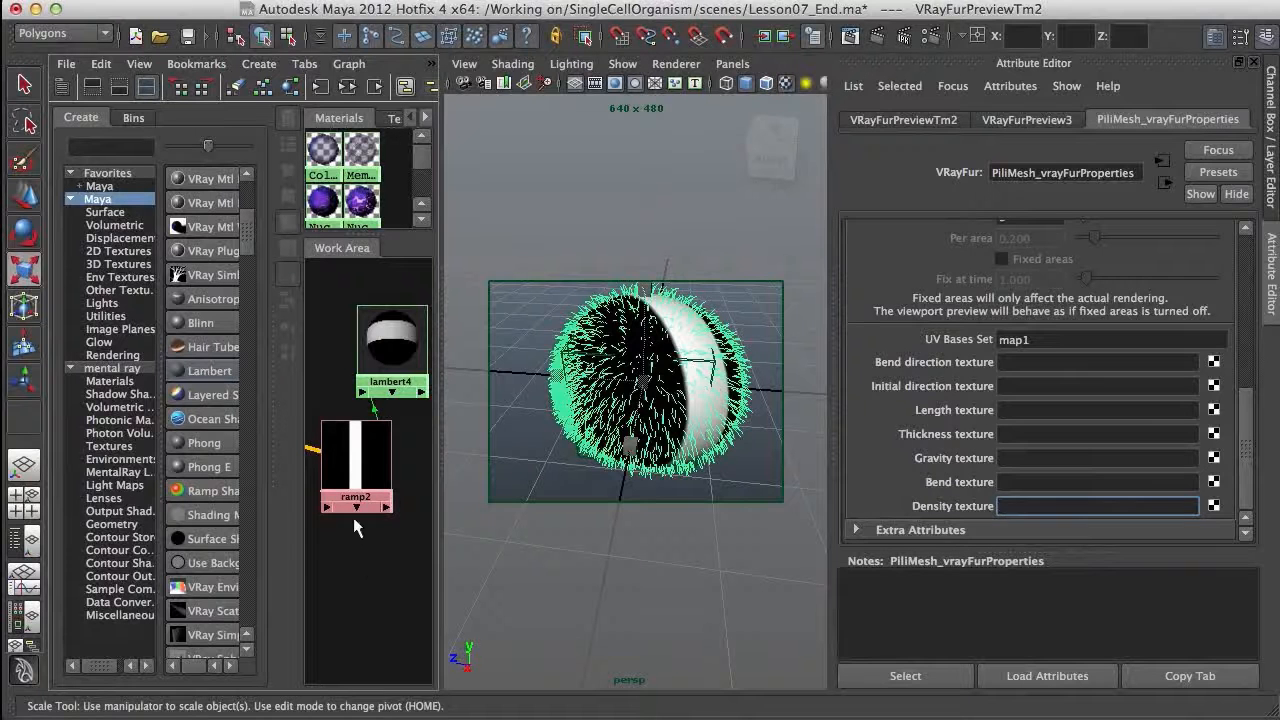
{"action": "middle_click_drag", "start_coordinate": [389, 466], "coordinate": [460, 462]}
{"action": "left_click", "coordinate": [550, 417]}
{"action": "left_click", "coordinate": [618, 453]}
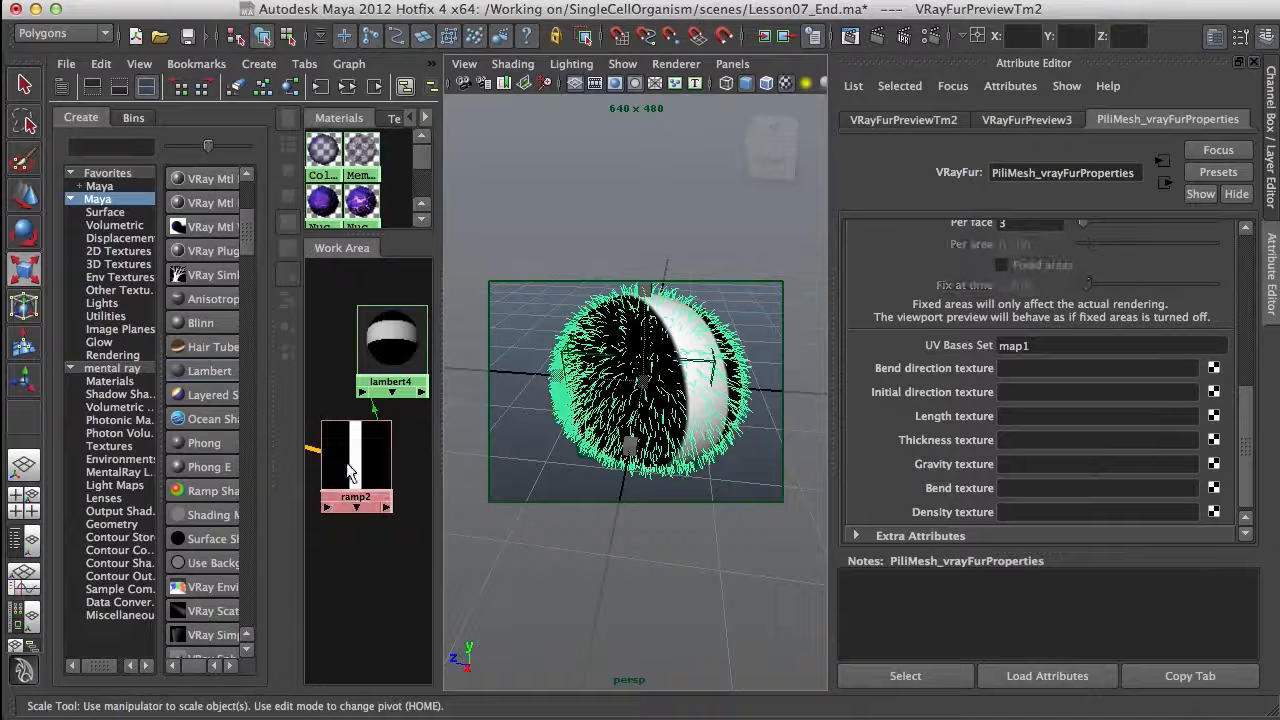
{"action": "middle_click_drag", "start_coordinate": [356, 462], "coordinate": [940, 513]}
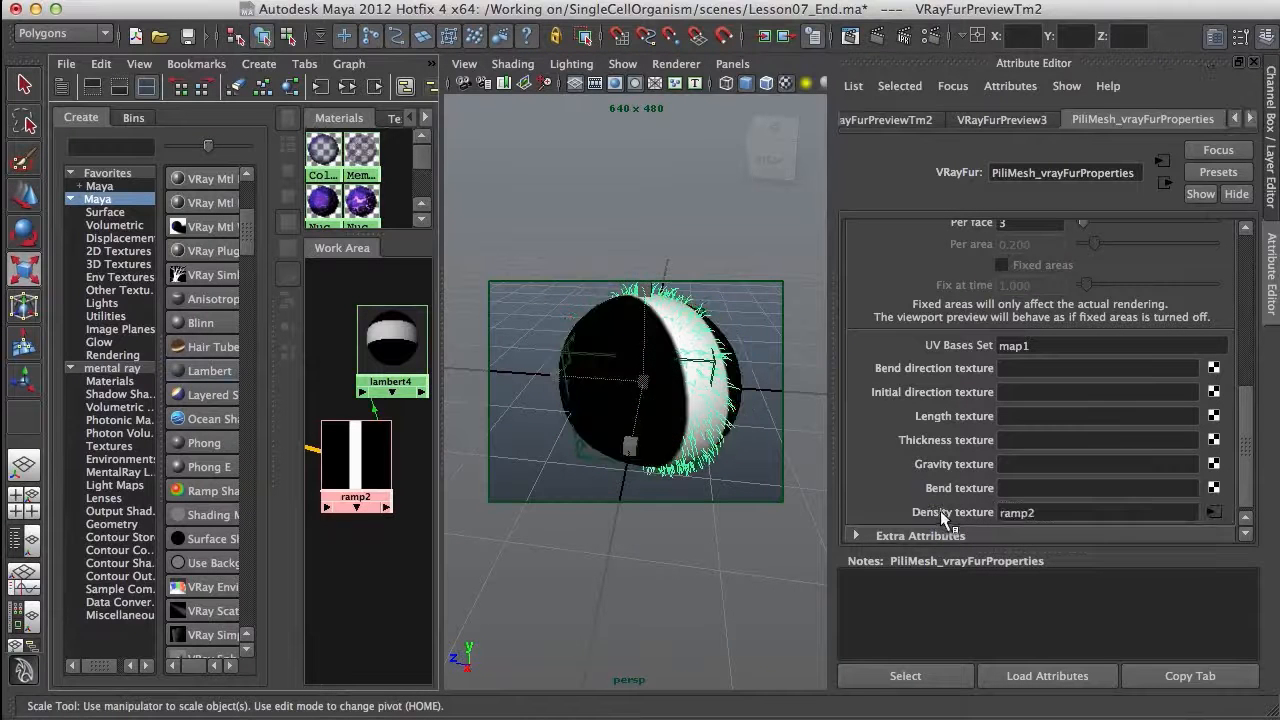
Deselect the hair, maximize the perspective view with the Channel Box shown, and inspect the hair distribution around the sphere.
{"action": "left_click", "coordinate": [751, 474]}
{"action": "key", "text": "space"}
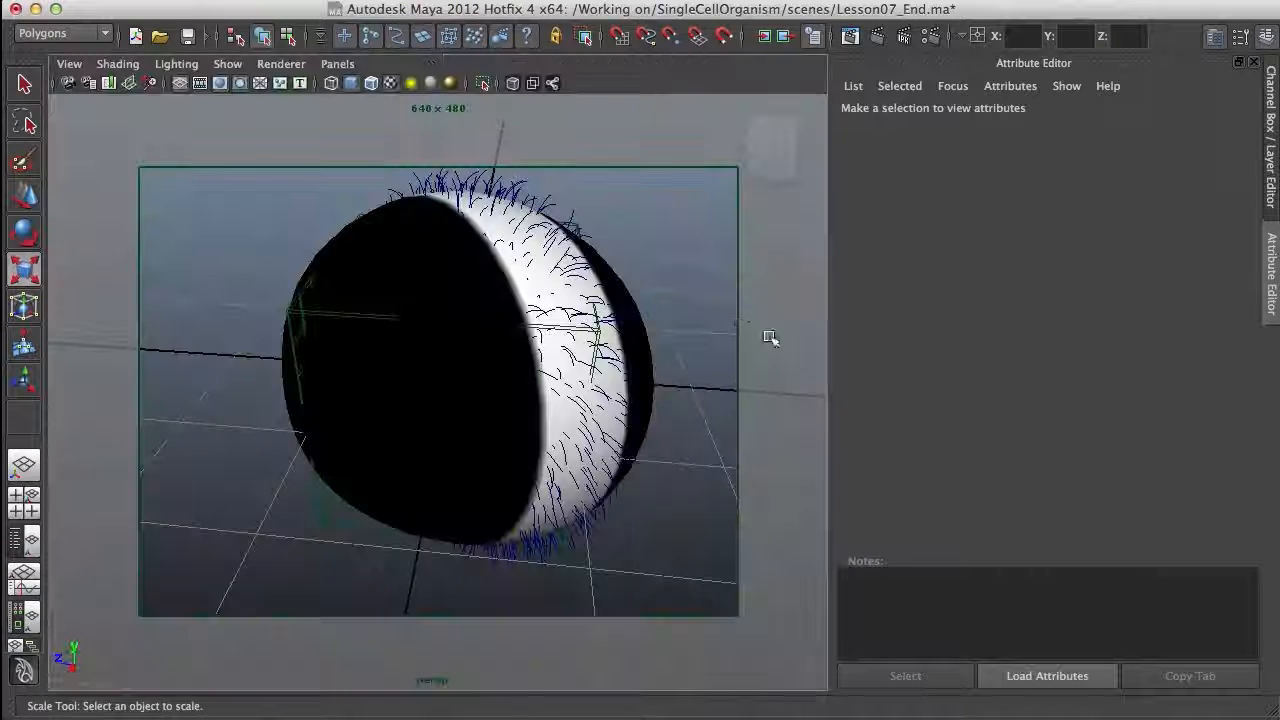
{"action": "left_click", "coordinate": [1212, 40]}
{"action": "left_click_drag", "start_coordinate": [790, 411], "coordinate": [665, 193], "text": "alt"}
{"action": "key", "text": "r"}
{"action": "left_click_drag", "start_coordinate": [658, 417], "coordinate": [902, 420], "text": "alt"}
{"action": "left_click_drag", "start_coordinate": [720, 395], "coordinate": [663, 406], "text": "alt"}
{"action": "mouse_move", "coordinate": [663, 406]}
{"action": "right_mouse_down", "text": "alt"}
{"action": "mouse_move", "coordinate": [726, 443]}
{"action": "mouse_move", "coordinate": [663, 409]}
{"action": "right_mouse_up", "text": "alt"}
{"action": "left_click_drag", "start_coordinate": [663, 409], "coordinate": [660, 295], "text": "alt"}
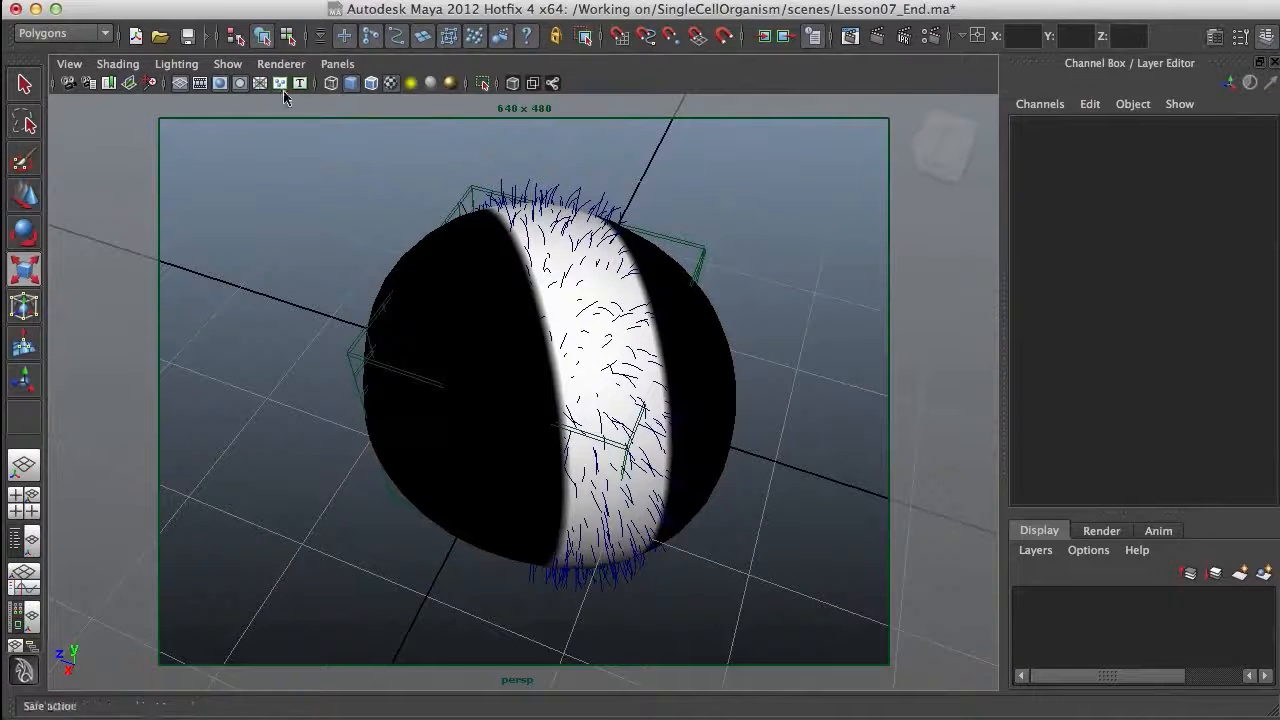
Switch the viewport to look through RenderCamera.
{"action": "left_click", "coordinate": [348, 68]}
{"action": "mouse_move", "coordinate": [420, 81]}
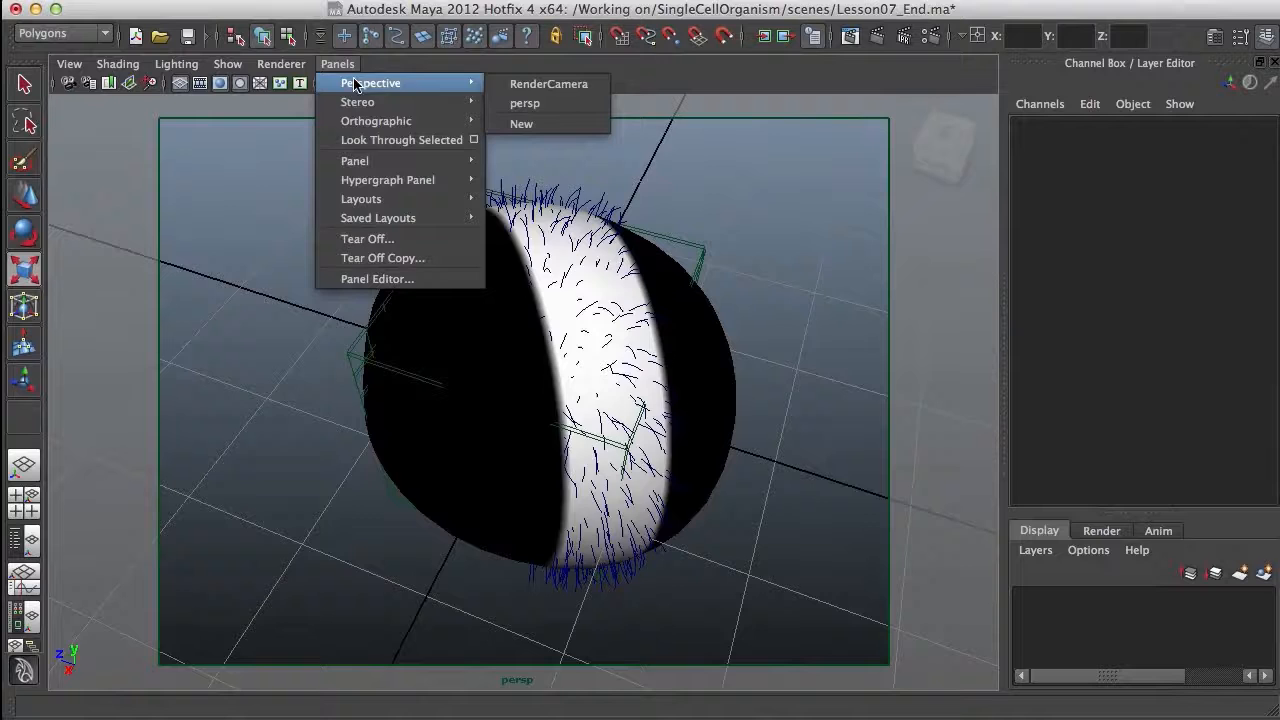
{"action": "left_click", "coordinate": [575, 84]}
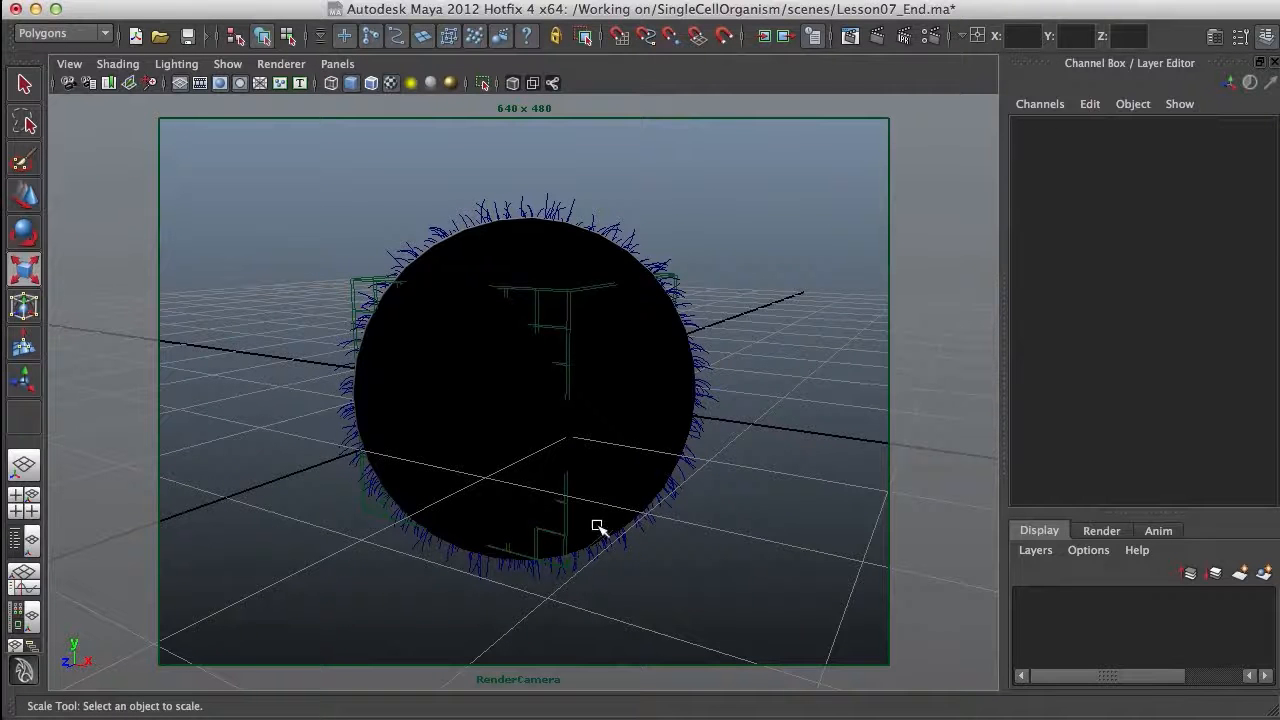
Widen the white stripe of ramp2 by moving its black and white markers further apart, and deselect the ramp.
{"action": "left_click", "coordinate": [24, 620]}
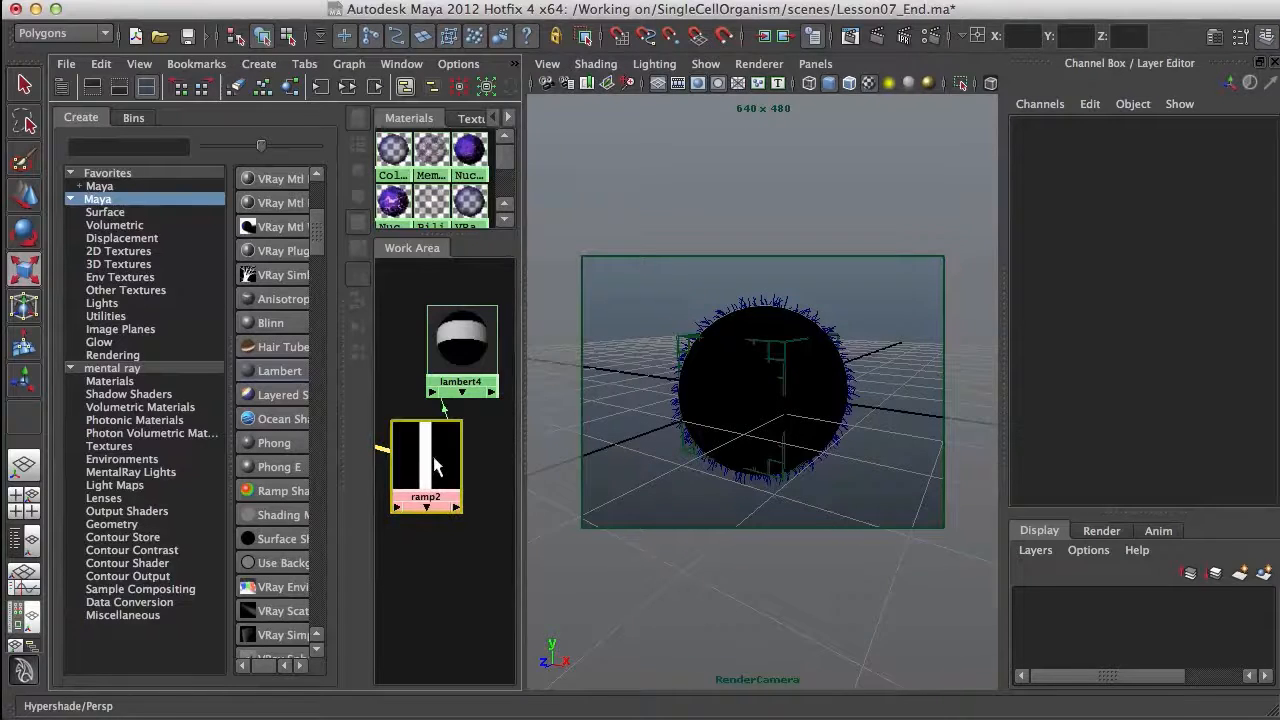
{"action": "left_click", "coordinate": [432, 457]}
{"action": "key", "text": "ctrl+a"}
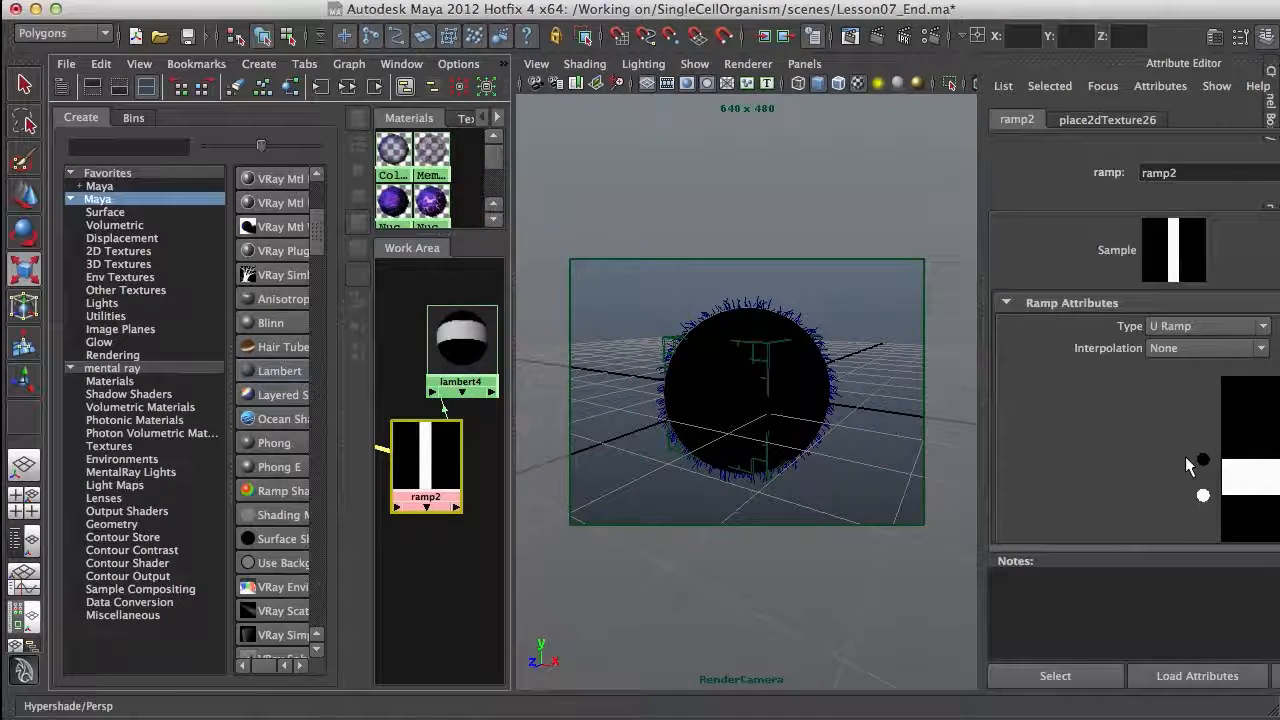
{"action": "mouse_move", "coordinate": [1058, 461]}
{"action": "left_mouse_down"}
{"action": "mouse_move", "coordinate": [1065, 436]}
{"action": "mouse_move", "coordinate": [1055, 446]}
{"action": "left_mouse_up"}
{"action": "left_click_drag", "start_coordinate": [1055, 495], "coordinate": [1054, 489]}
{"action": "mouse_move", "coordinate": [1249, 380]}
{"action": "left_mouse_down"}
{"action": "mouse_move", "coordinate": [1249, 417]}
{"action": "mouse_move", "coordinate": [1247, 374]}
{"action": "left_mouse_up"}
{"action": "left_click", "coordinate": [734, 405]}
{"action": "key", "text": "r"}
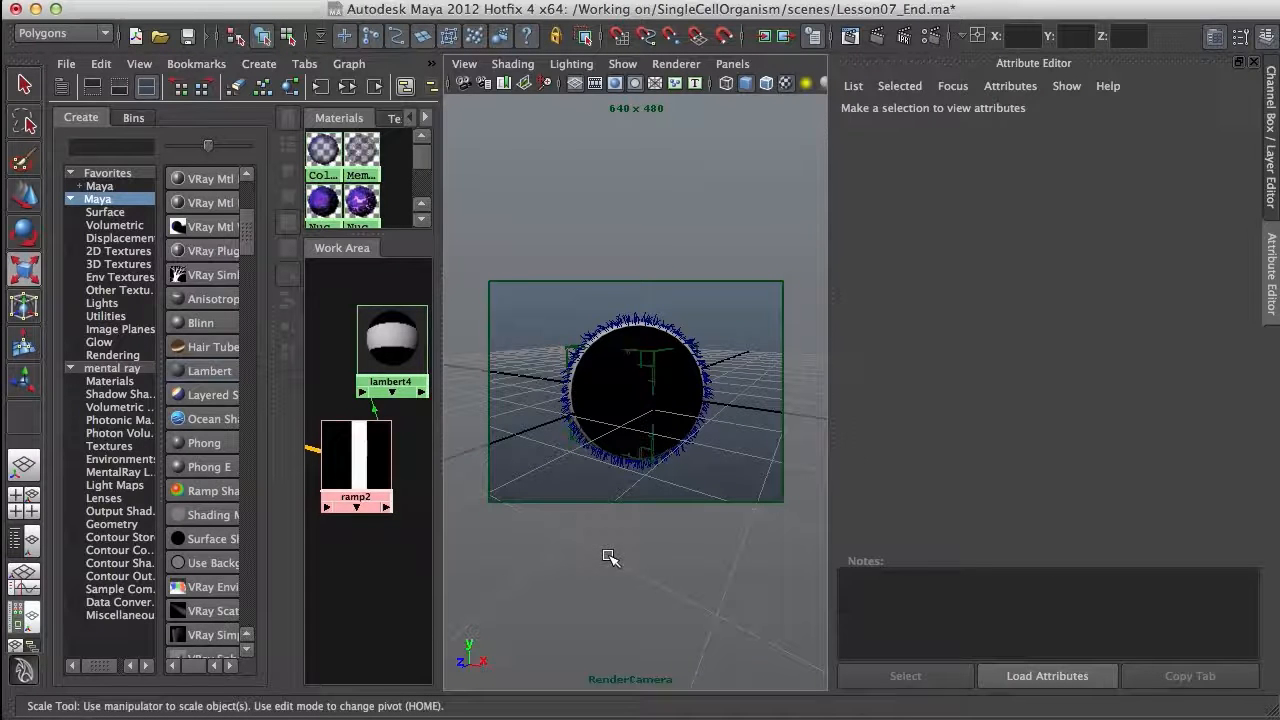
Reselect PiliMesh, enlarge the material swatch area, assign the Pili material to the mesh and deselect it.
{"action": "key", "text": "ctrl+z"}
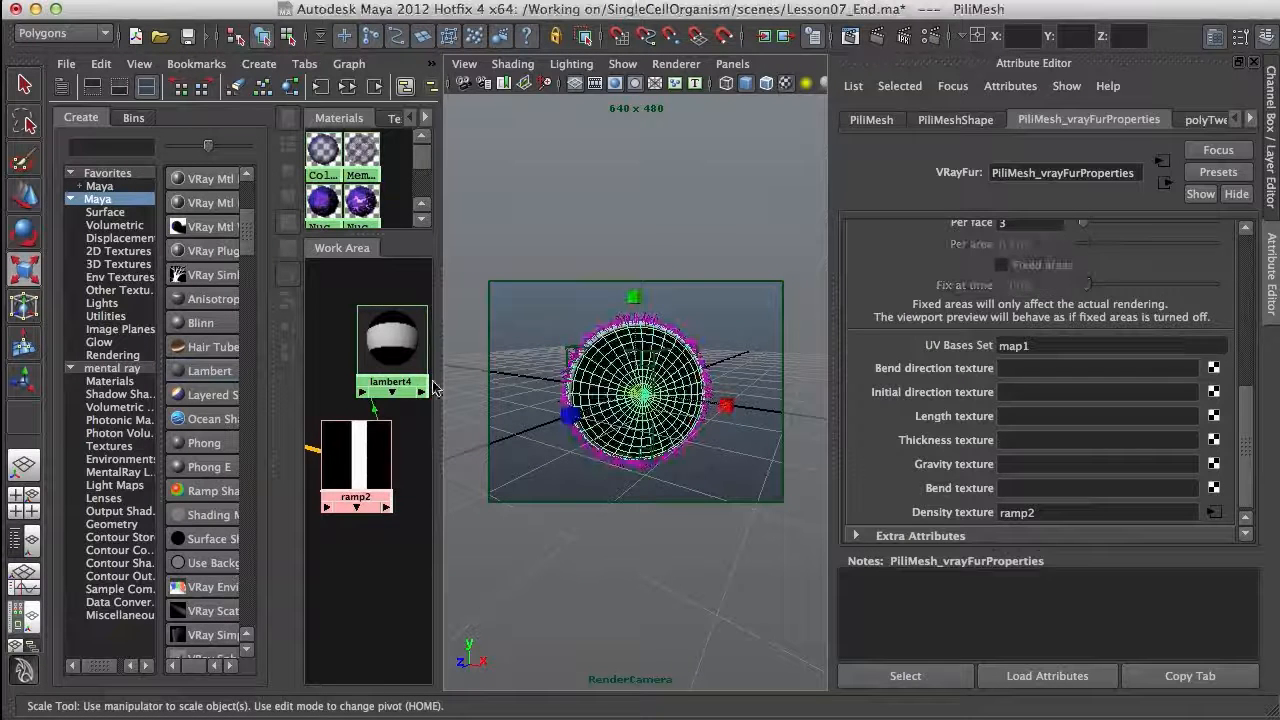
{"action": "left_click_drag", "start_coordinate": [376, 234], "coordinate": [376, 390]}
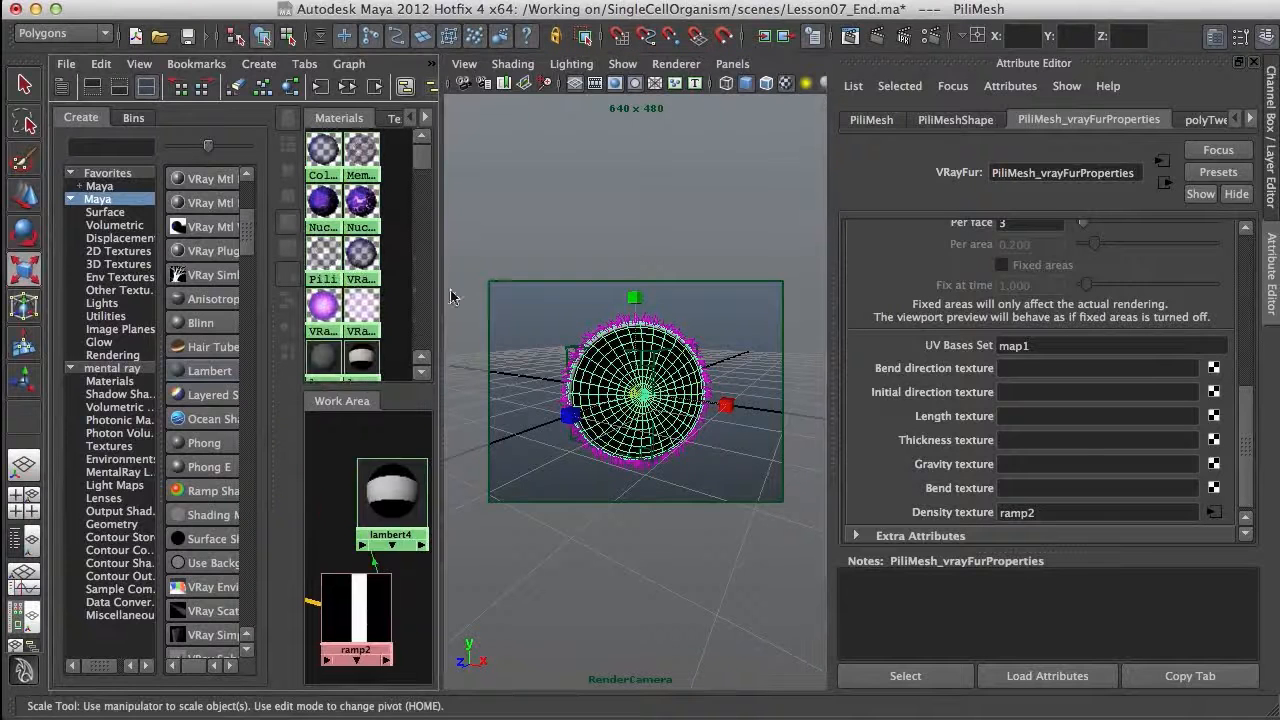
{"action": "left_click_drag", "start_coordinate": [480, 287], "coordinate": [588, 280]}
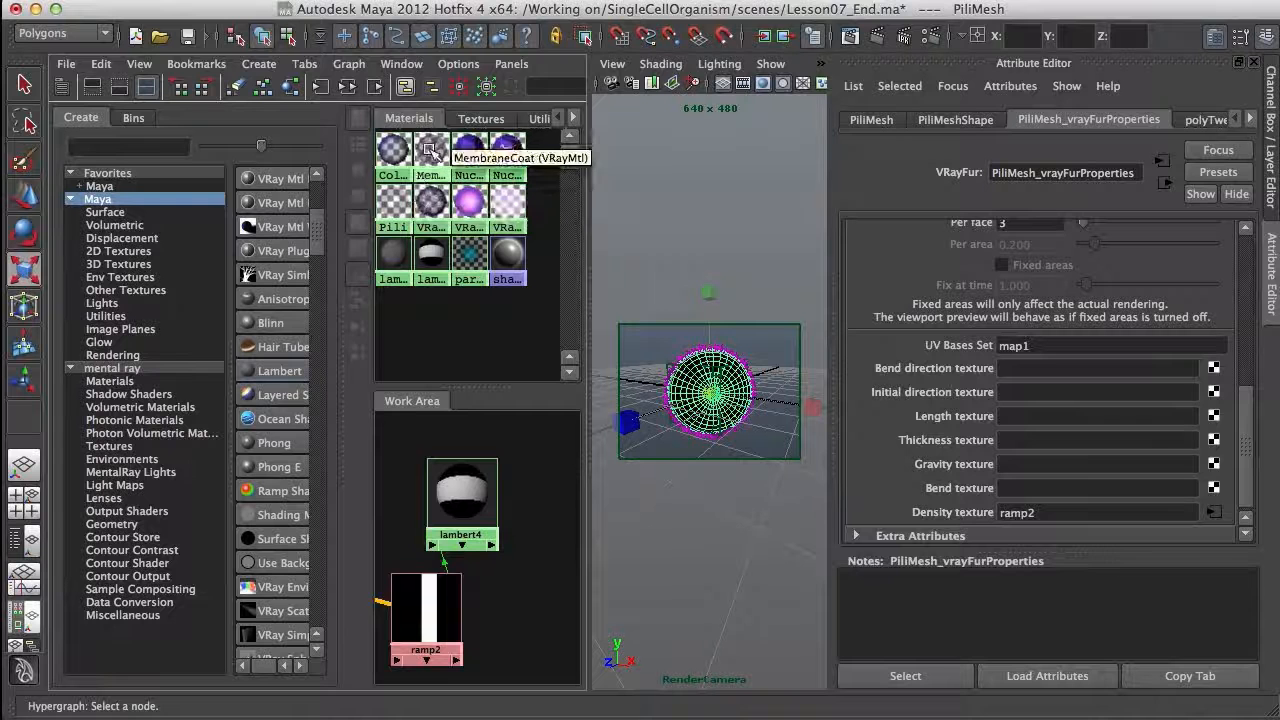
{"action": "right_click_drag", "start_coordinate": [392, 199], "coordinate": [402, 151]}
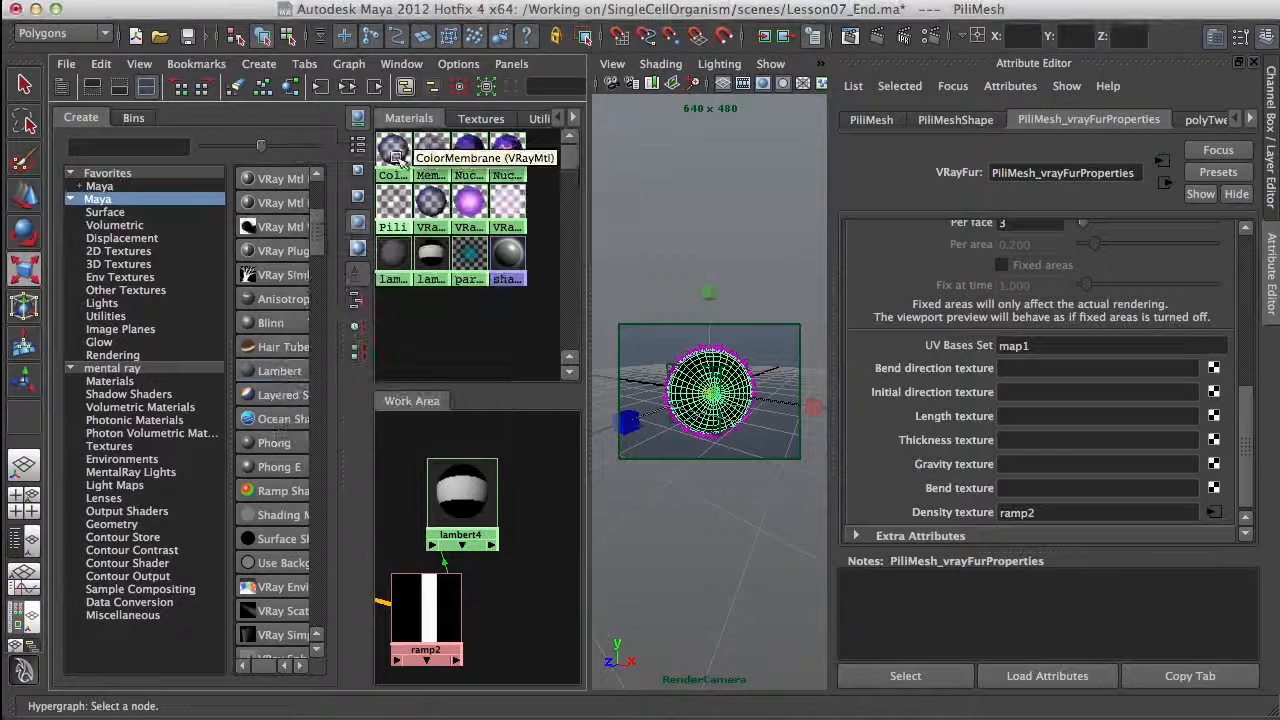
{"action": "left_click", "coordinate": [781, 372]}
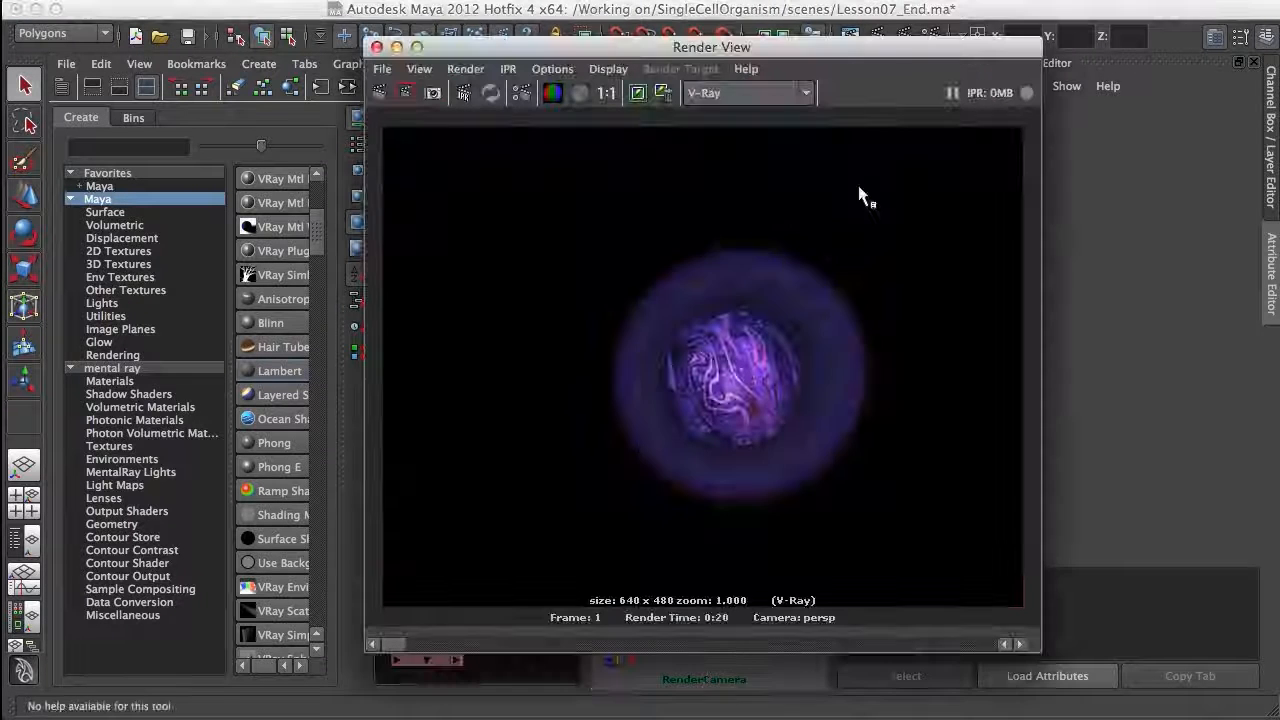
Render the scene with V-Ray from RenderCamera in the Render View.
{"action": "left_click_drag", "start_coordinate": [900, 45], "coordinate": [856, 48]}
{"action": "left_click", "coordinate": [336, 97]}
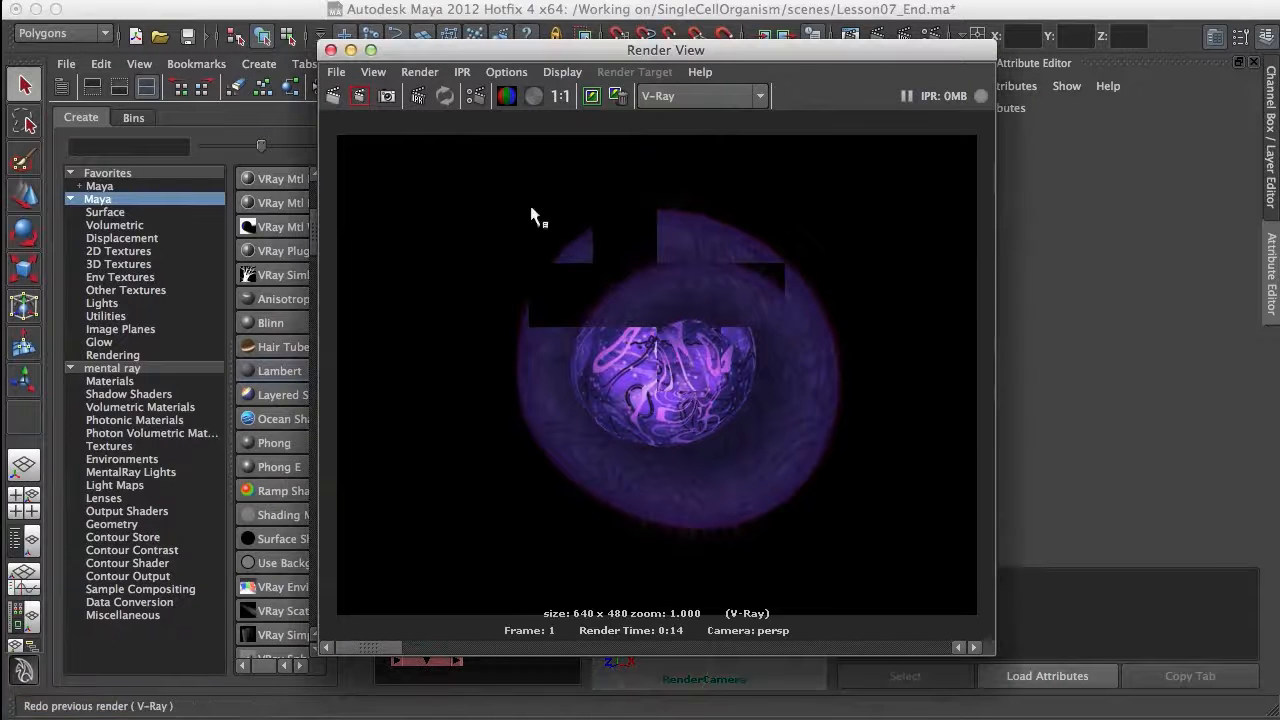
{"action": "left_click", "coordinate": [419, 72]}
{"action": "mouse_move", "coordinate": [470, 181]}
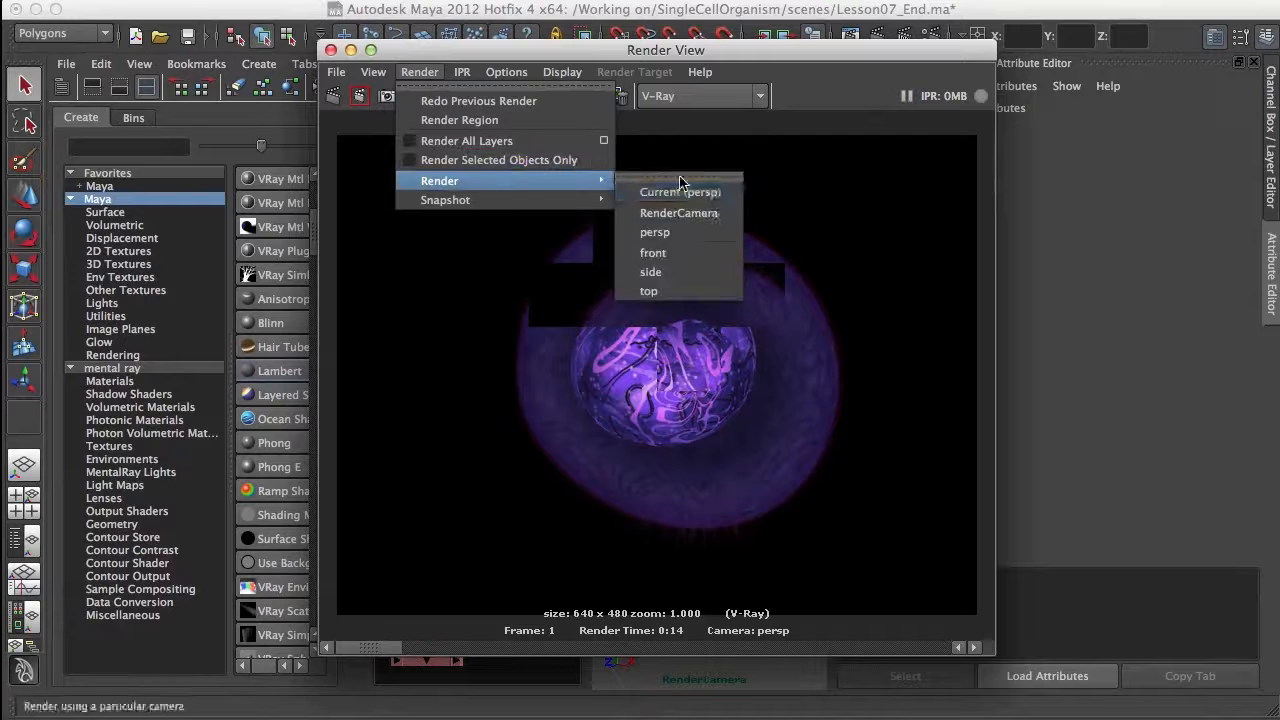
{"action": "left_click", "coordinate": [700, 213]}
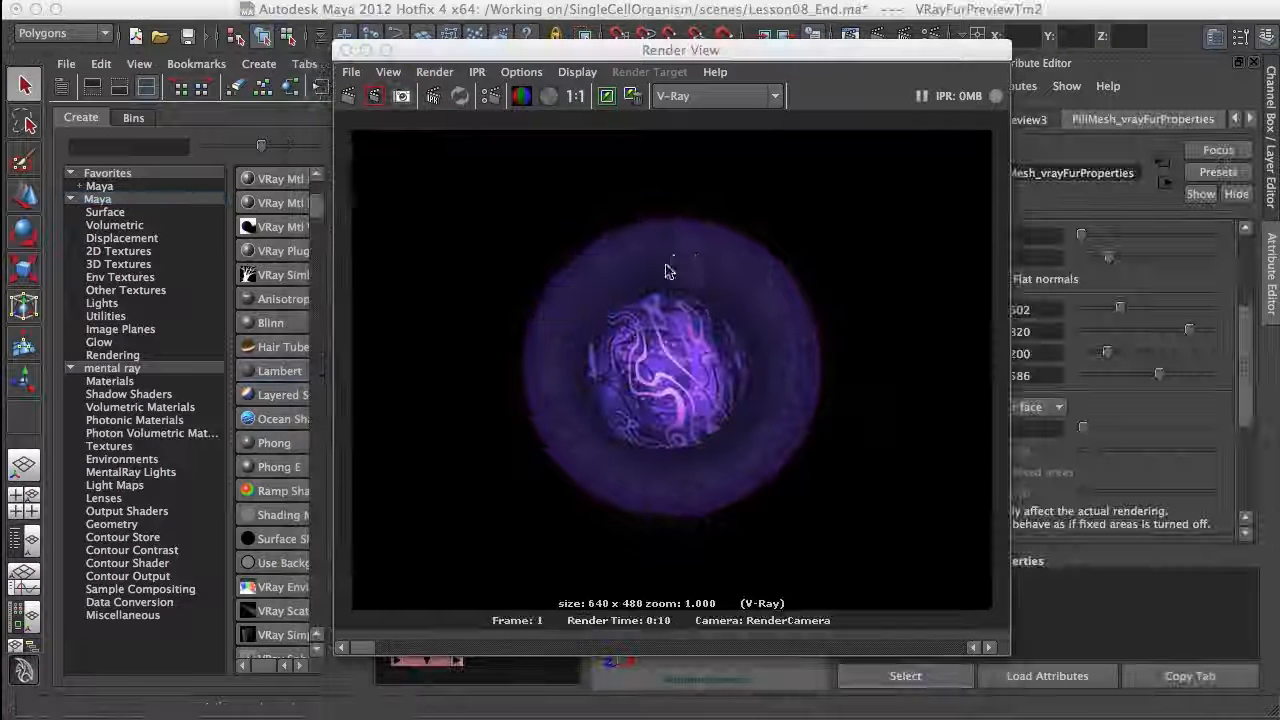
Examine the rendered hairs around the cell's outer edge up close and close the Render View.
{"action": "right_click_drag", "start_coordinate": [649, 256], "coordinate": [659, 306], "text": "alt"}
{"action": "right_click_drag", "start_coordinate": [608, 252], "coordinate": [688, 300], "text": "alt"}
{"action": "middle_click_drag", "start_coordinate": [660, 298], "coordinate": [706, 479], "text": "alt"}
{"action": "right_click_drag", "start_coordinate": [706, 479], "coordinate": [731, 229], "text": "alt"}
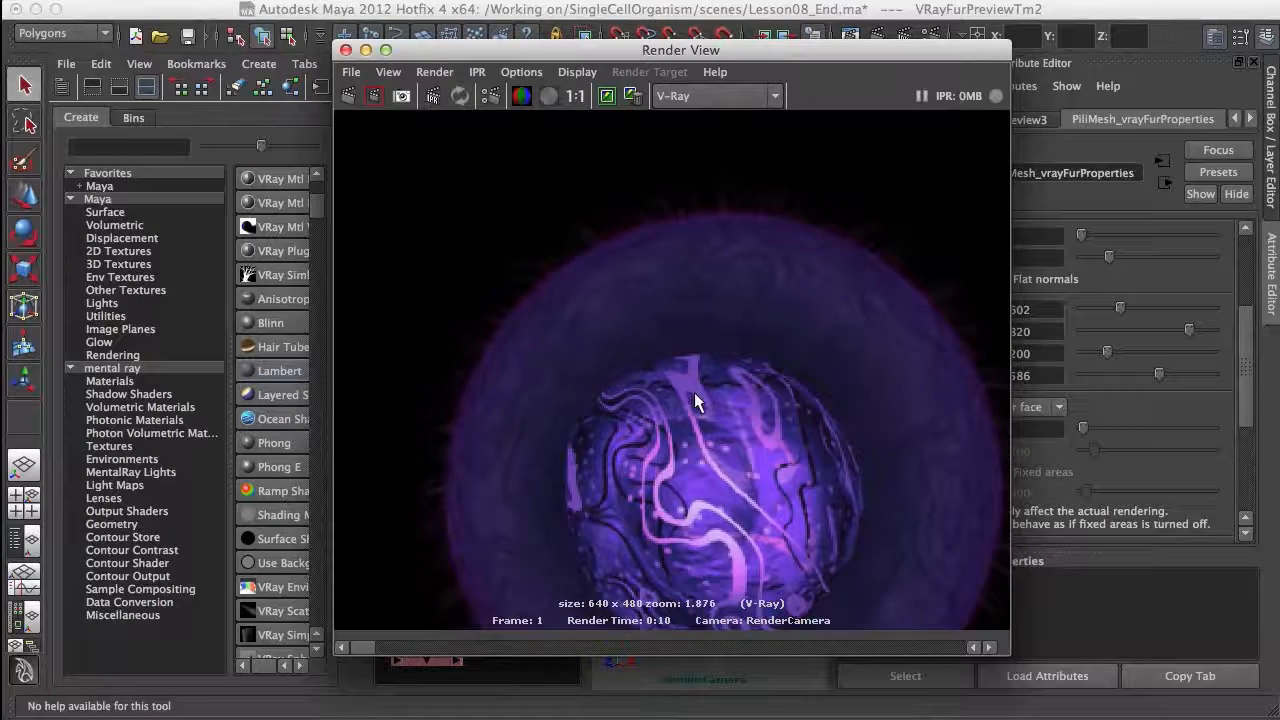
{"action": "middle_click_drag", "start_coordinate": [796, 484], "coordinate": [767, 374], "text": "alt"}
{"action": "right_click_drag", "start_coordinate": [767, 374], "coordinate": [665, 245], "text": "alt"}
{"action": "middle_click_drag", "start_coordinate": [710, 238], "coordinate": [680, 308], "text": "alt"}
{"action": "mouse_move", "coordinate": [680, 308]}
{"action": "right_mouse_down", "text": "alt"}
{"action": "mouse_move", "coordinate": [713, 277]}
{"action": "mouse_move", "coordinate": [689, 292]}
{"action": "right_mouse_up", "text": "alt"}
{"action": "middle_click_drag", "start_coordinate": [689, 292], "coordinate": [731, 237], "text": "alt"}
{"action": "right_click_drag", "start_coordinate": [731, 237], "coordinate": [766, 297], "text": "alt"}
{"action": "middle_click_drag", "start_coordinate": [766, 297], "coordinate": [735, 355], "text": "alt"}
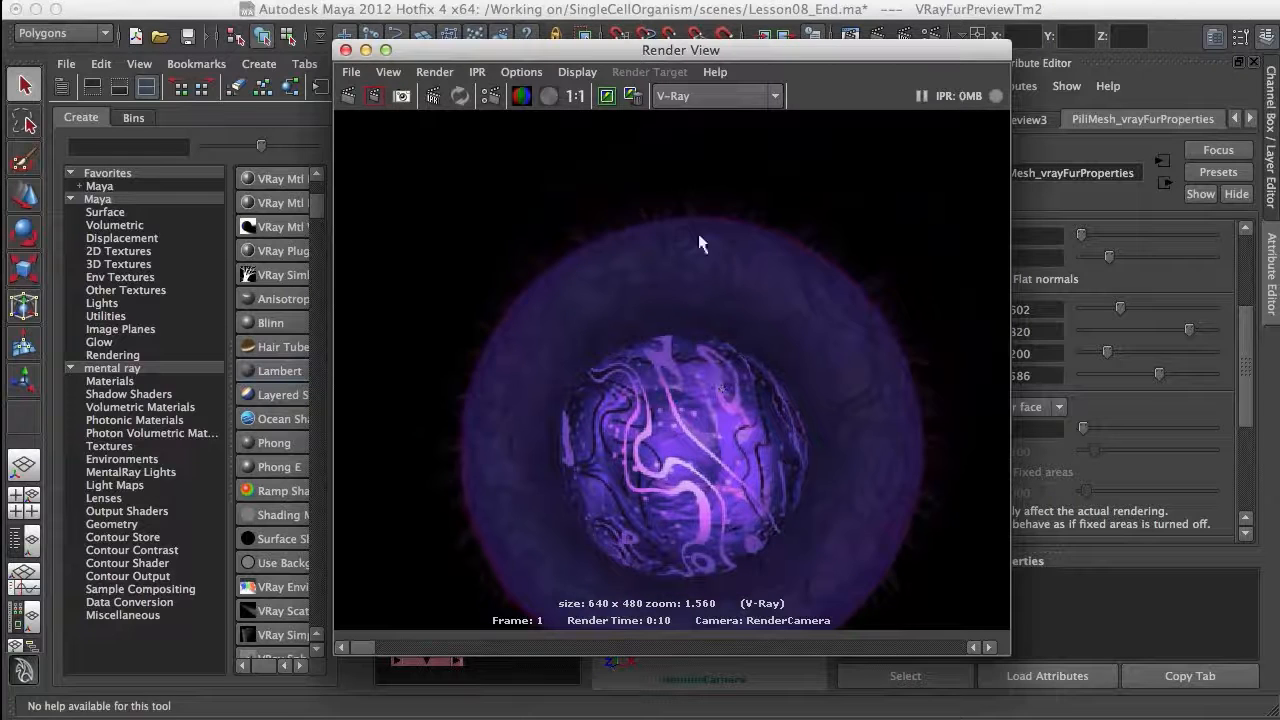
{"action": "left_click", "coordinate": [346, 50]}
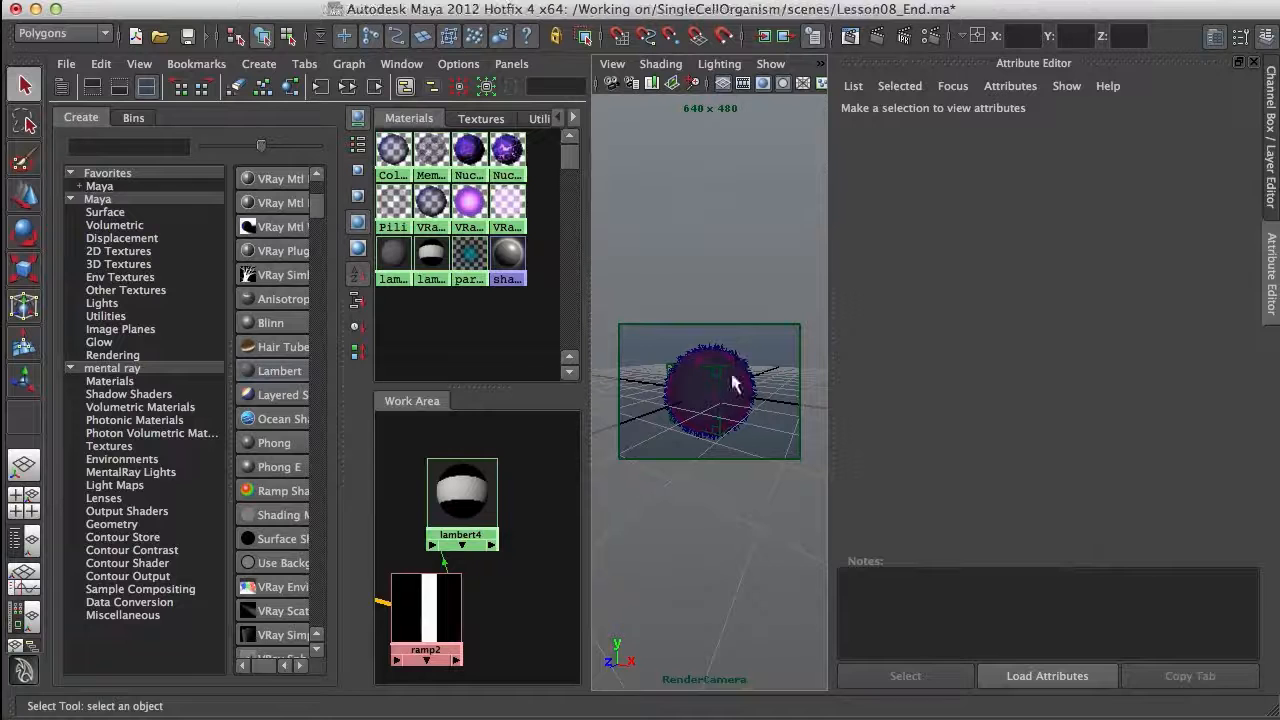
Select the hair preview on the sphere and set the VRayFur Per face count to 20.
{"action": "left_click", "coordinate": [751, 420]}
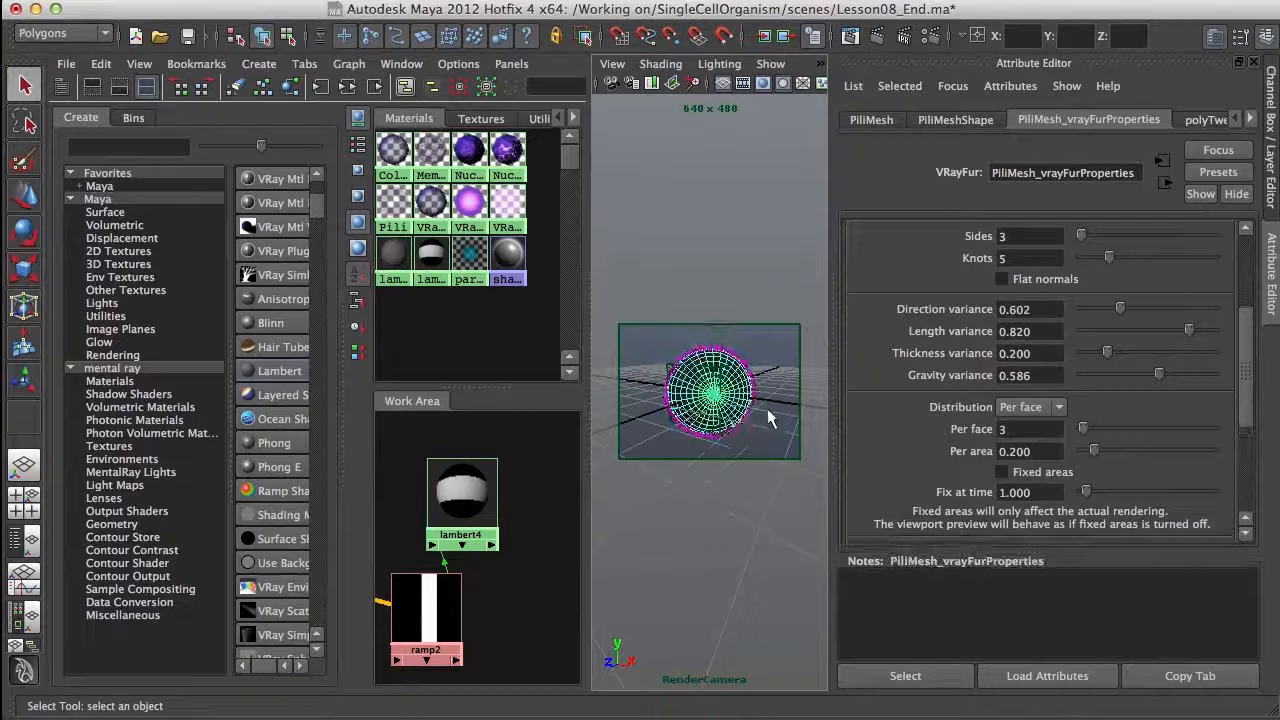
{"action": "left_click", "coordinate": [707, 359]}
{"action": "left_click_drag", "start_coordinate": [1246, 354], "coordinate": [1099, 404]}
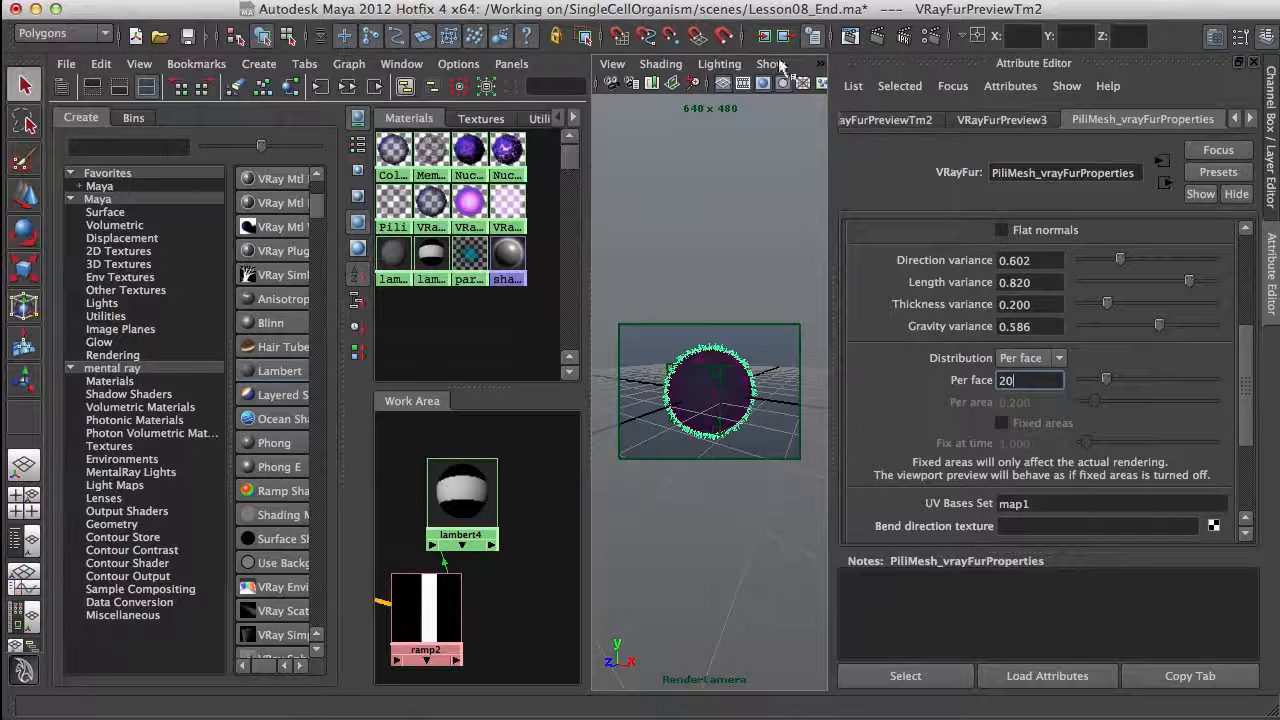
Keep the current image in the Render View and render the organism again from RenderCamera.
{"action": "left_click", "coordinate": [851, 63]}
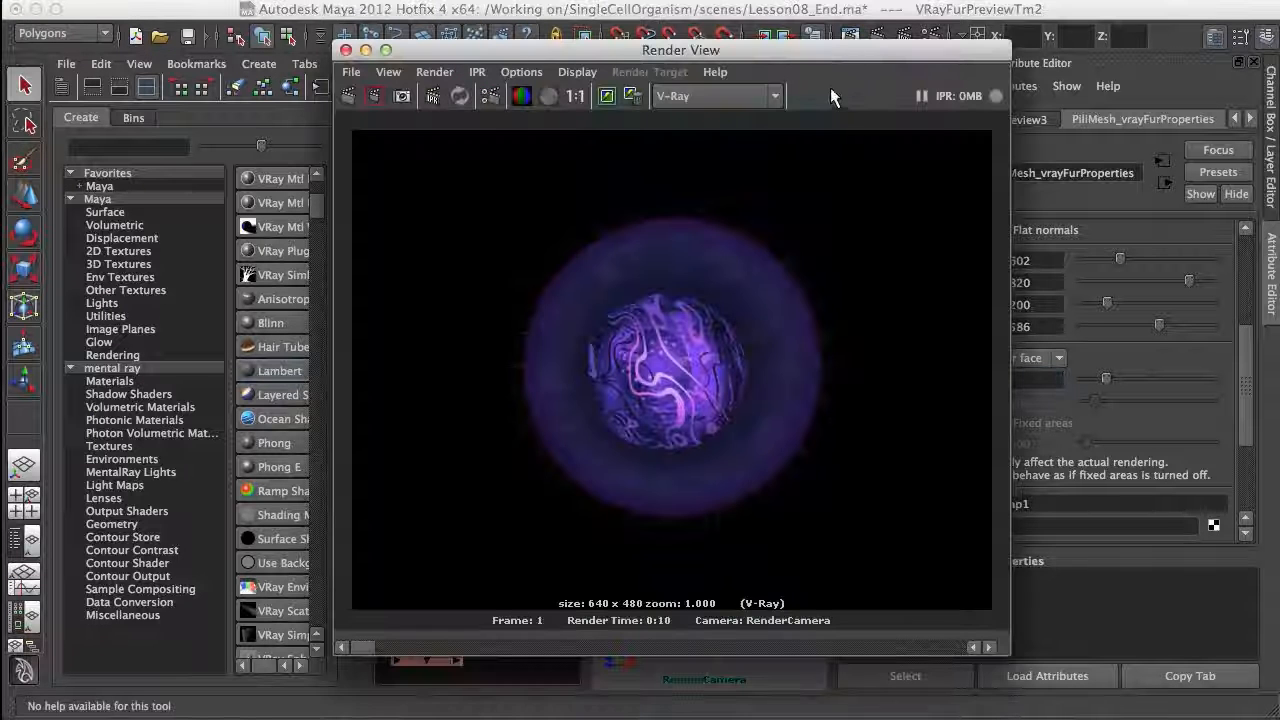
{"action": "left_click", "coordinate": [606, 95]}
{"action": "left_click", "coordinate": [372, 95]}
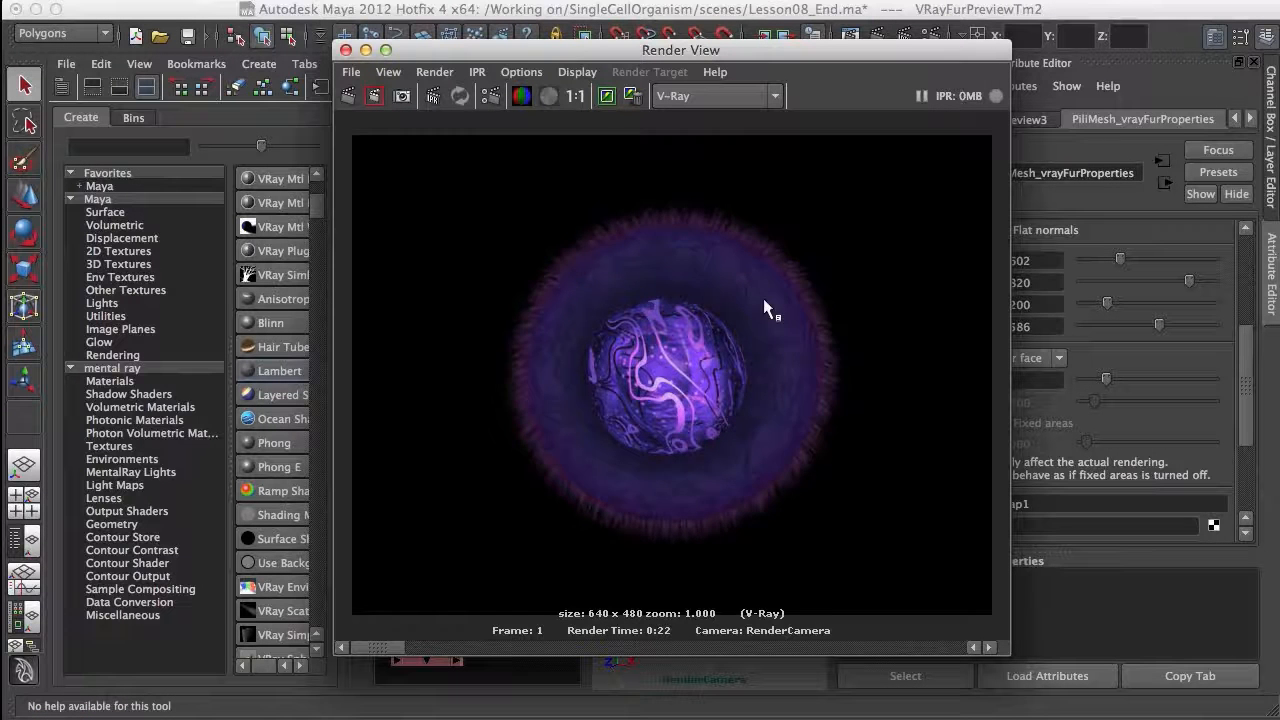
Examine the hair coverage around the cell's outer edge in the new render, both up close and as a whole.
{"action": "middle_click_drag", "start_coordinate": [767, 300], "coordinate": [754, 389], "text": "alt"}
{"action": "right_click_drag", "start_coordinate": [754, 389], "coordinate": [917, 474], "text": "alt"}
{"action": "middle_click_drag", "start_coordinate": [830, 372], "coordinate": [877, 405], "text": "alt"}
{"action": "right_click_drag", "start_coordinate": [877, 405], "coordinate": [800, 390], "text": "alt"}
{"action": "middle_click_drag", "start_coordinate": [762, 355], "coordinate": [675, 200], "text": "alt"}
{"action": "right_click_drag", "start_coordinate": [800, 380], "coordinate": [775, 370], "text": "alt"}
{"action": "middle_click_drag", "start_coordinate": [708, 318], "coordinate": [767, 360], "text": "alt"}
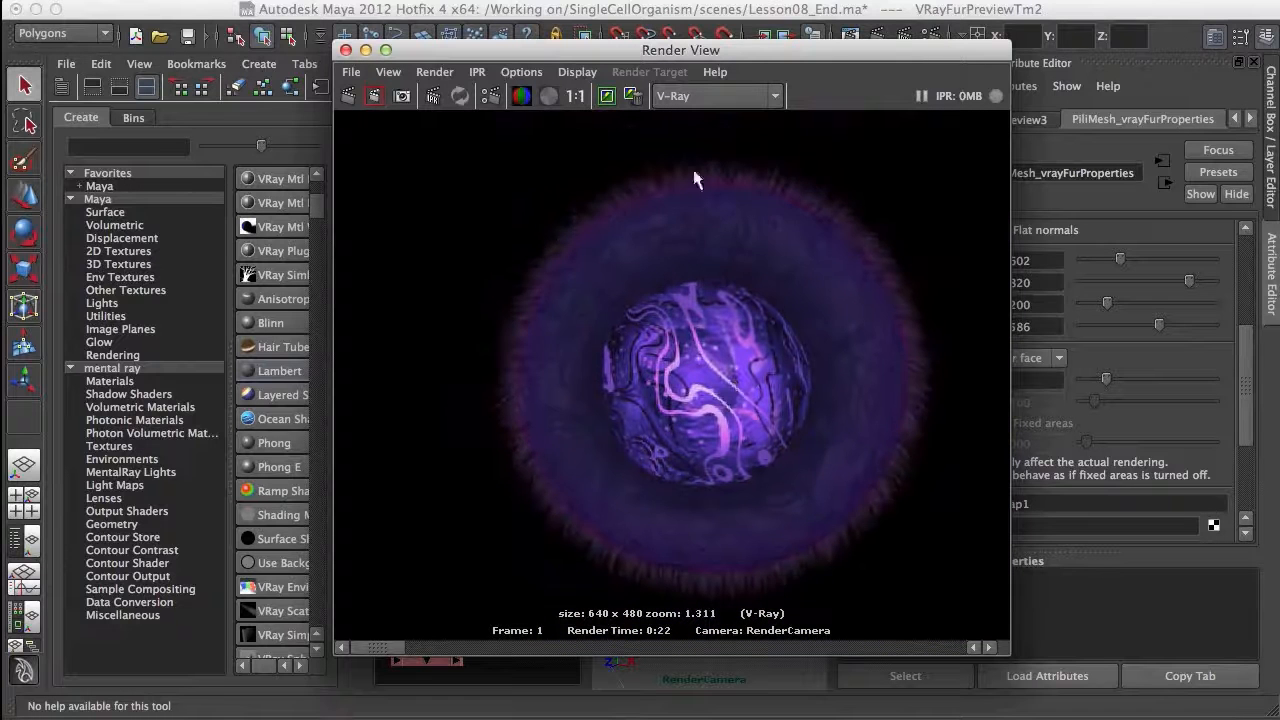
{"action": "right_click_drag", "start_coordinate": [807, 324], "coordinate": [737, 311], "text": "alt"}
{"action": "middle_click_drag", "start_coordinate": [737, 311], "coordinate": [773, 329], "text": "alt"}
{"action": "left_click_drag", "start_coordinate": [946, 56], "coordinate": [884, 71]}
{"action": "right_click_drag", "start_coordinate": [907, 343], "coordinate": [832, 350], "text": "alt"}
{"action": "middle_click_drag", "start_coordinate": [861, 335], "coordinate": [871, 286], "text": "alt"}
{"action": "right_click_drag", "start_coordinate": [854, 343], "coordinate": [891, 343], "text": "alt"}
{"action": "middle_click_drag", "start_coordinate": [865, 299], "coordinate": [865, 355], "text": "alt"}
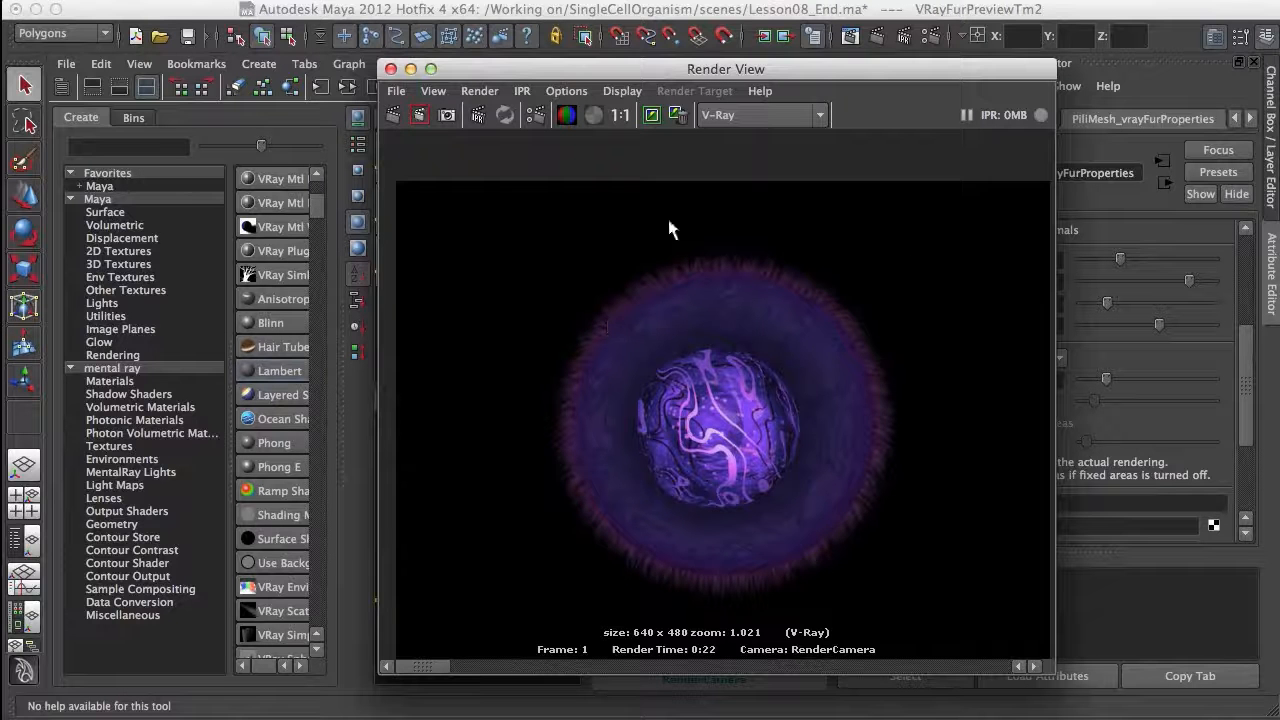
{"action": "middle_click_drag", "start_coordinate": [873, 464], "coordinate": [873, 409], "text": "alt"}
{"action": "right_click_drag", "start_coordinate": [873, 409], "coordinate": [790, 371], "text": "alt"}
{"action": "middle_click_drag", "start_coordinate": [810, 451], "coordinate": [810, 488], "text": "alt"}
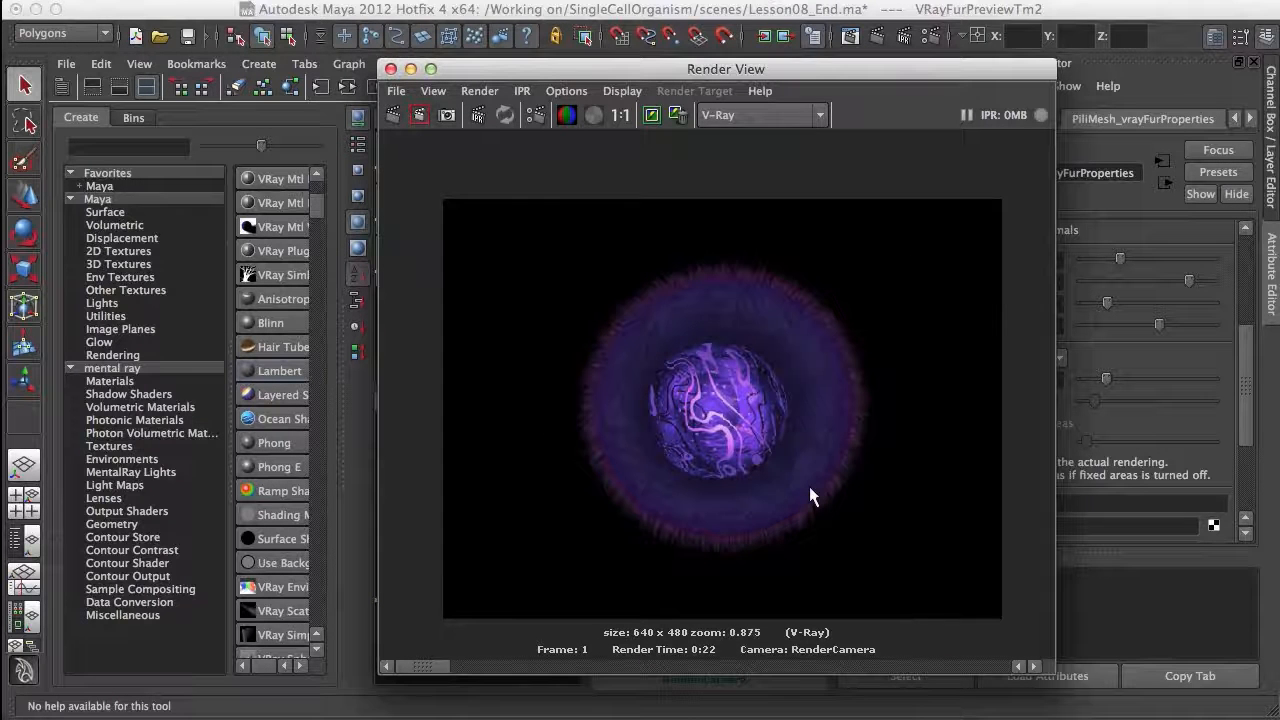